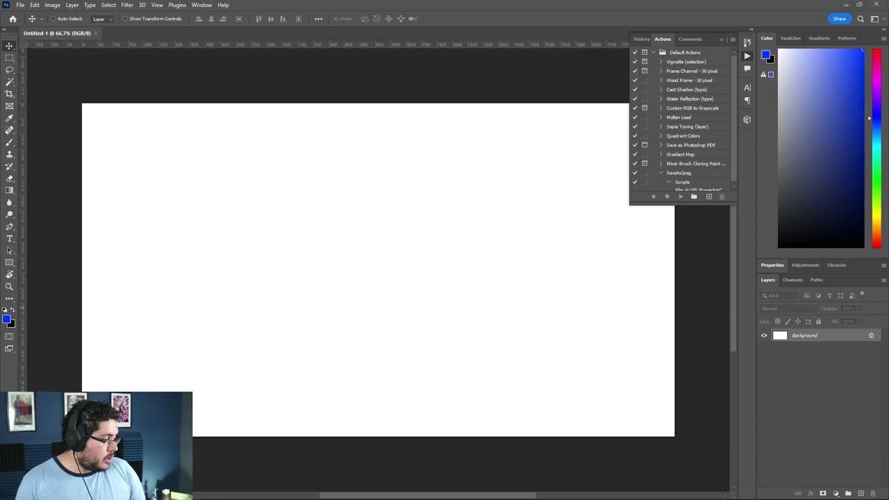
- Search Google Images for 'weapon' in Chrome
key("alt+Tab")
left_click(250, 24)
type("weapon")
key("Return")
left_click(155, 98)
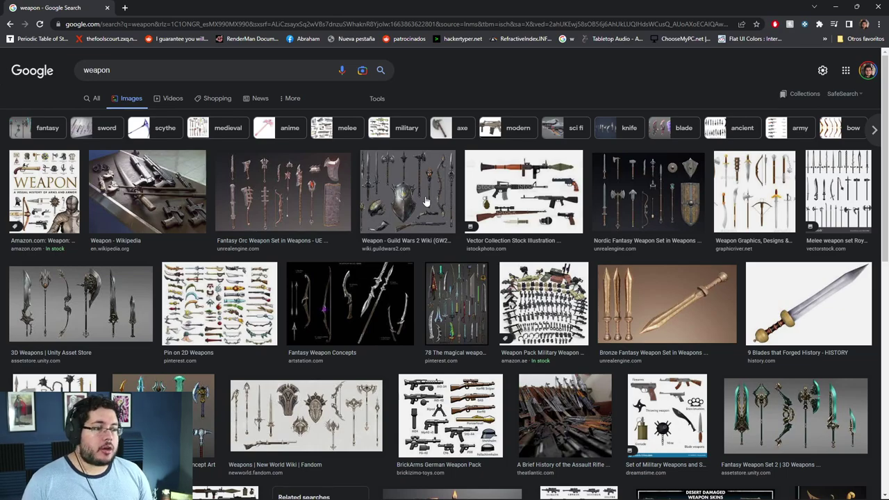
scroll(425, 201, "down", 3)
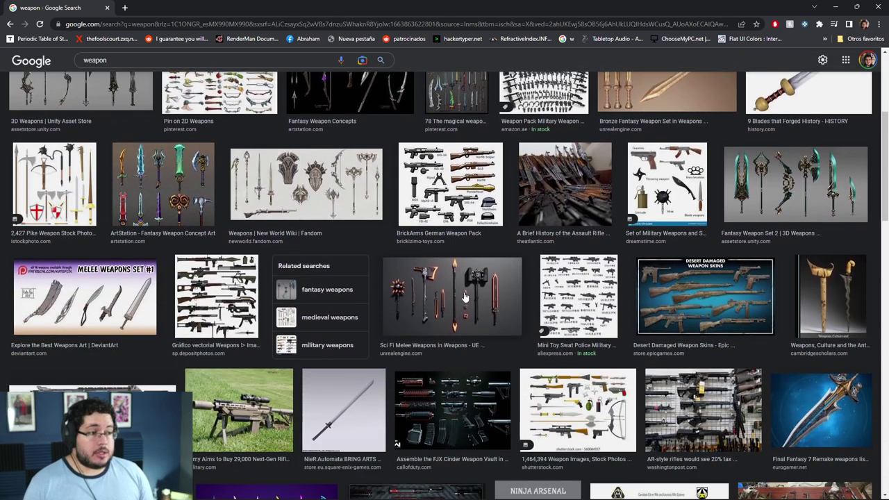
scroll(464, 296, "down", 3)
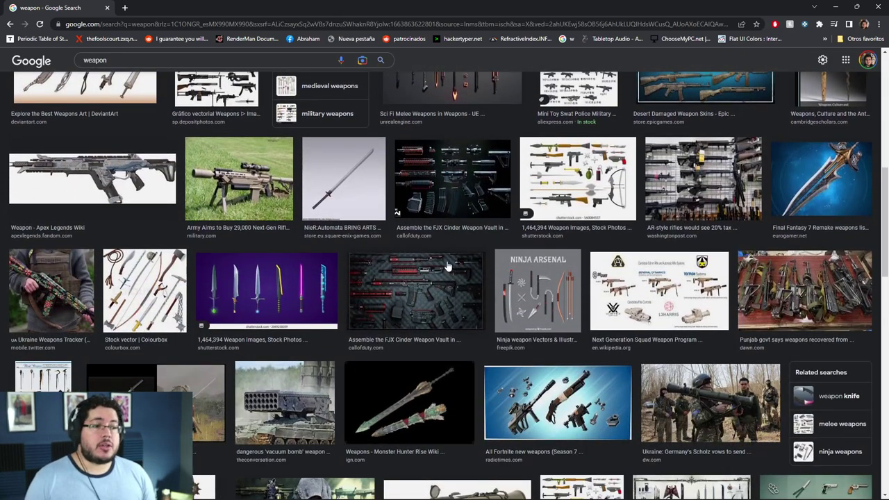
scroll(448, 266, "up", 3)
scroll(448, 266, "up", 4)
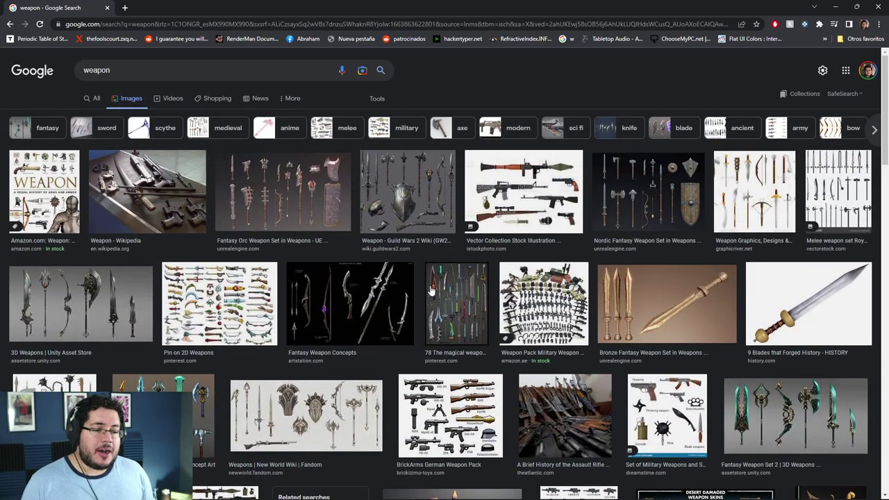
scroll(526, 307, "down", 1)
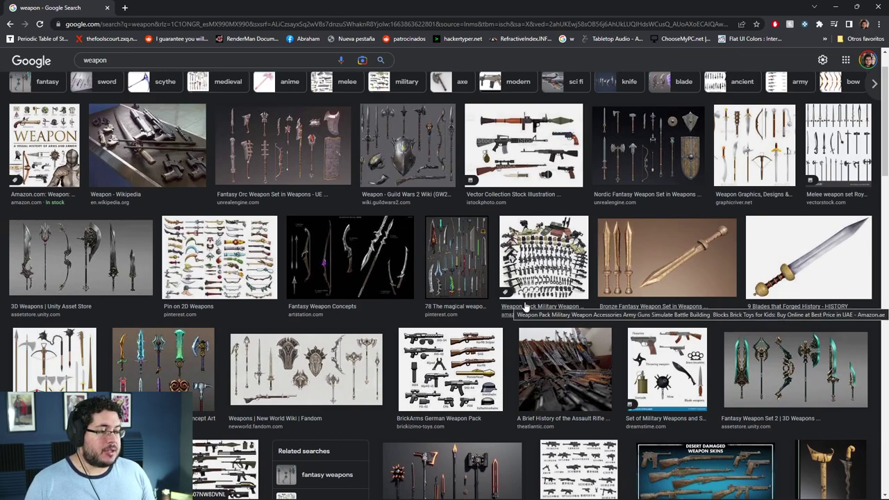
scroll(525, 307, "down", 3)
scroll(543, 294, "up", 3)
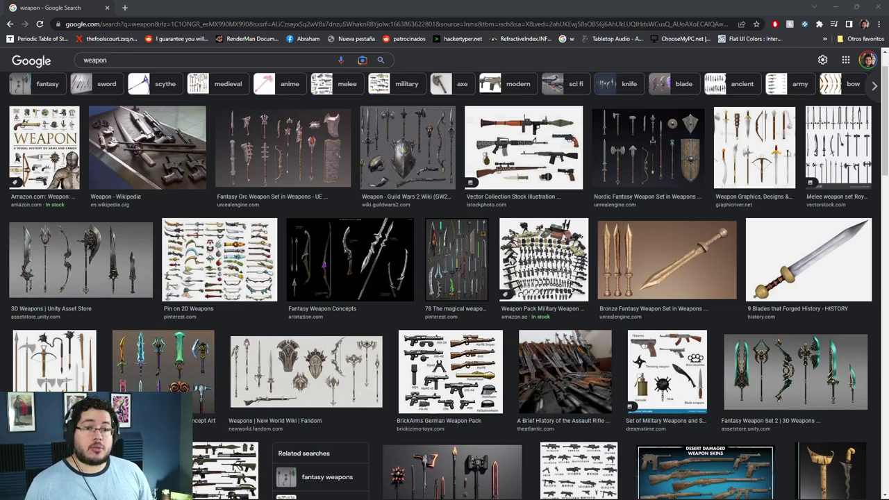
- Refine the search to 'weapon mayan' and preview the Mexicolore wooden paddle image
left_click(176, 62)
type("may")
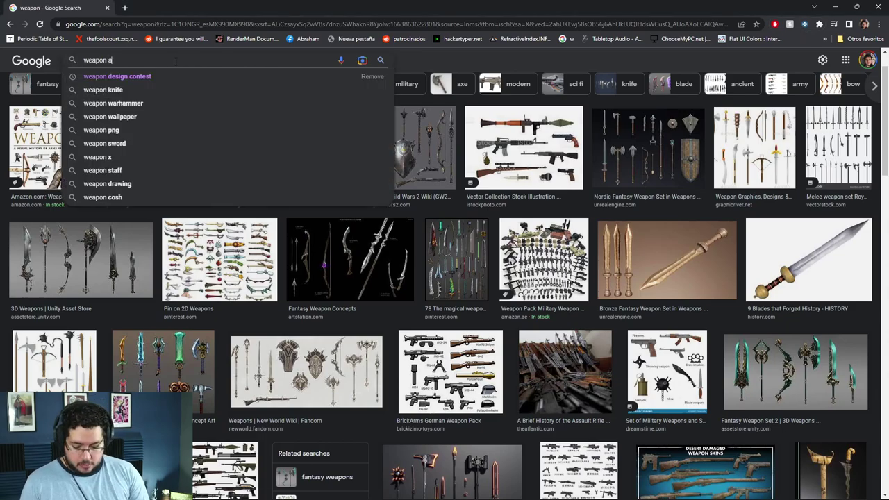
type("a")
key("Return")
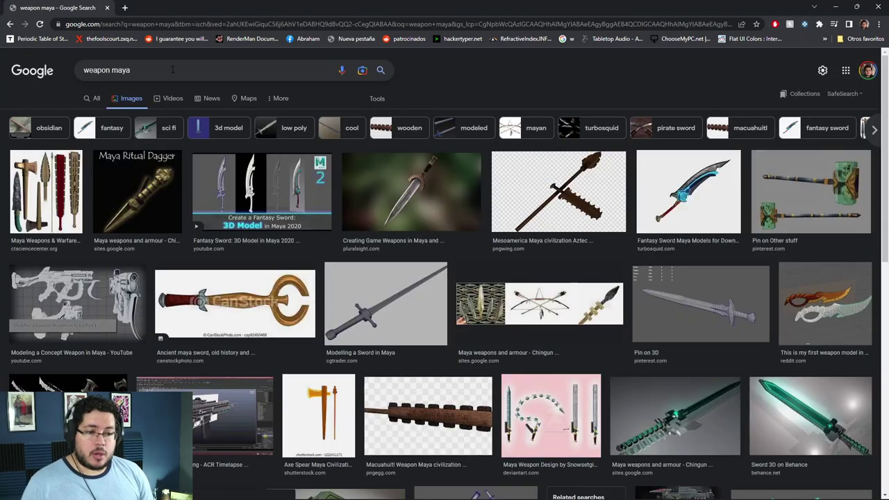
left_click(172, 69)
type("n")
key("Return")
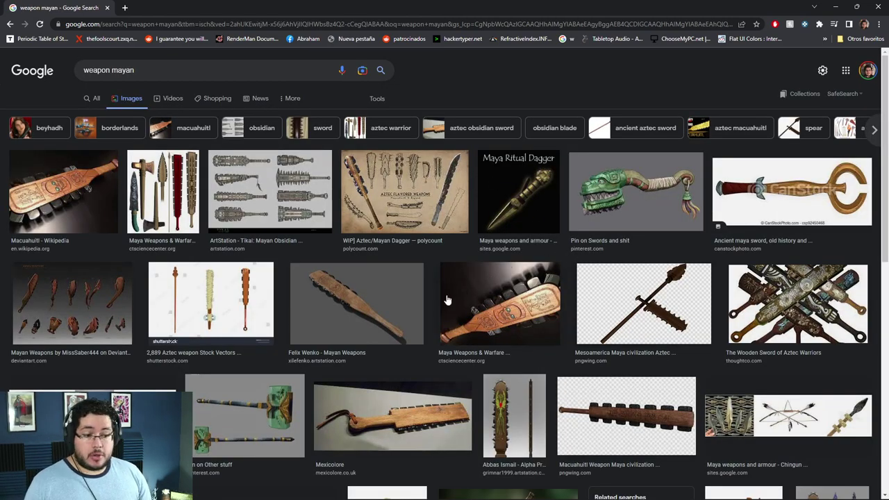
scroll(447, 300, "down", 3)
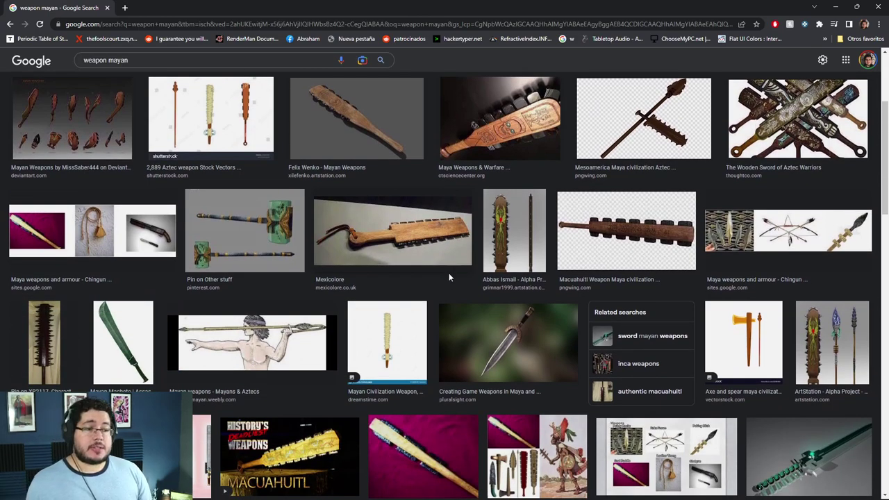
left_click(410, 217)
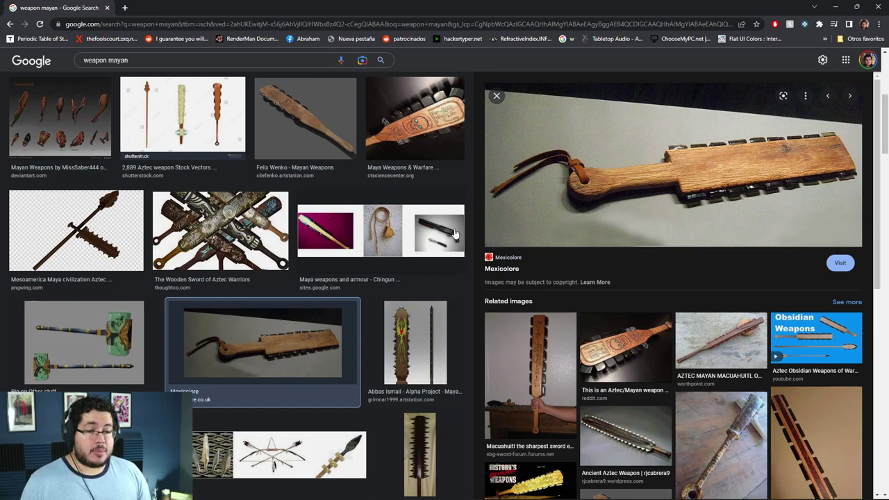
- Browse the 'weapon mayan' results, then bring up the image options on the Mexicolore paddle preview
scroll(366, 249, "down", 5)
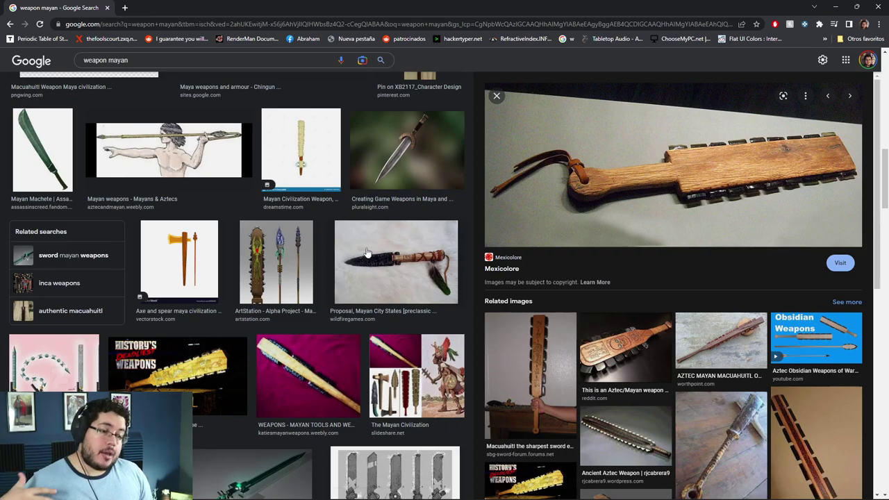
scroll(368, 255, "down", 3)
scroll(368, 255, "down", 2)
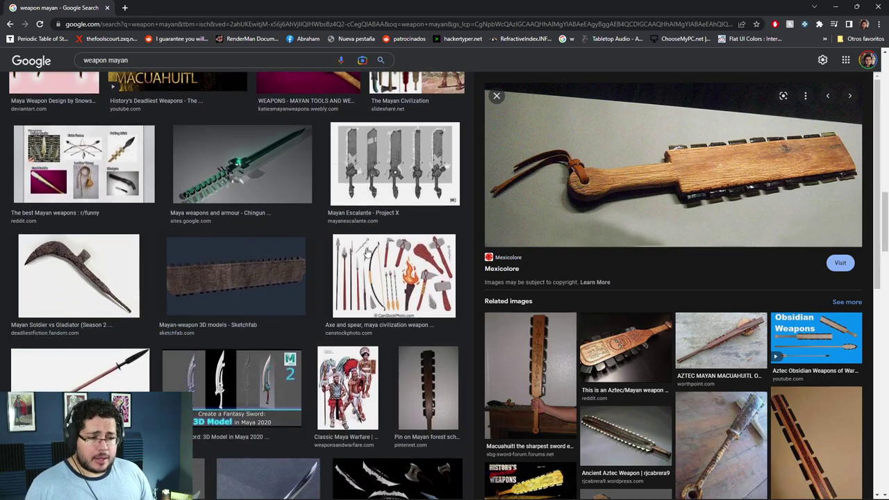
scroll(368, 255, "down", 3)
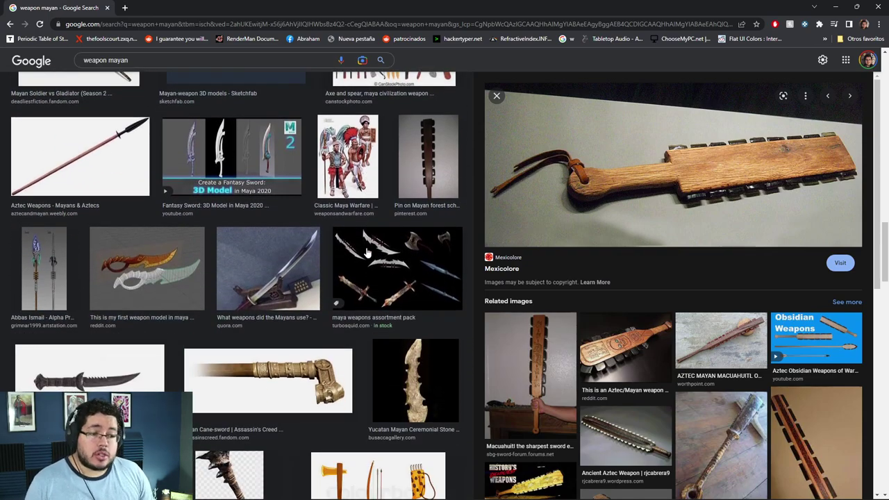
scroll(366, 253, "down", 3)
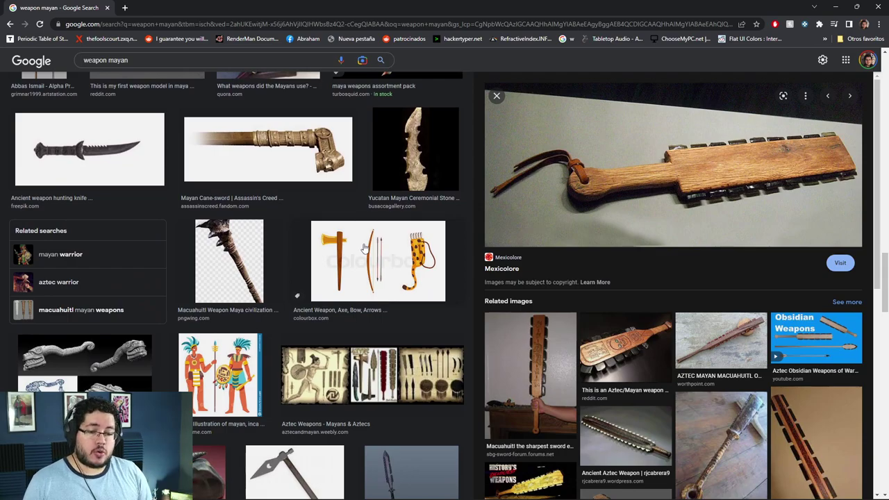
scroll(364, 249, "down", 3)
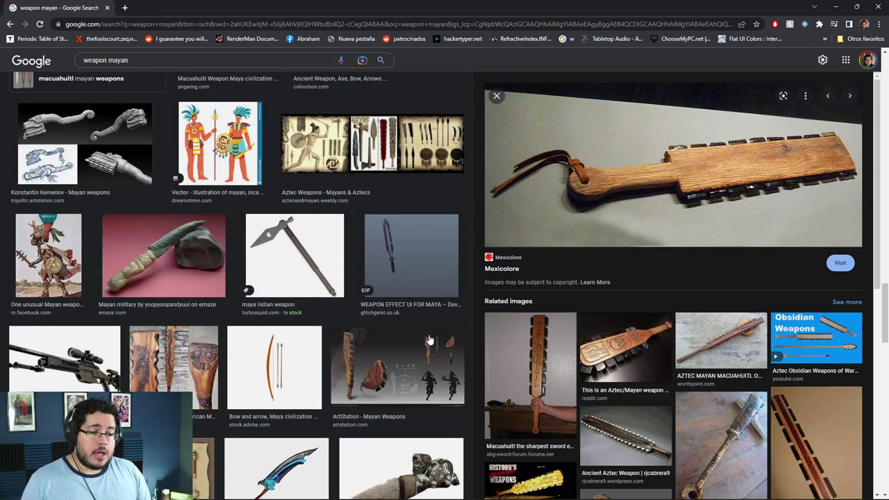
scroll(612, 309, "up", 1)
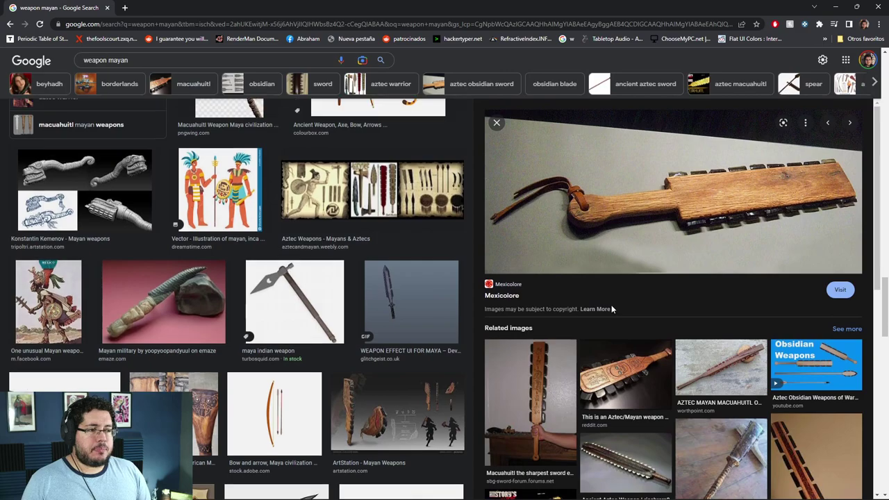
scroll(369, 212, "down", 10)
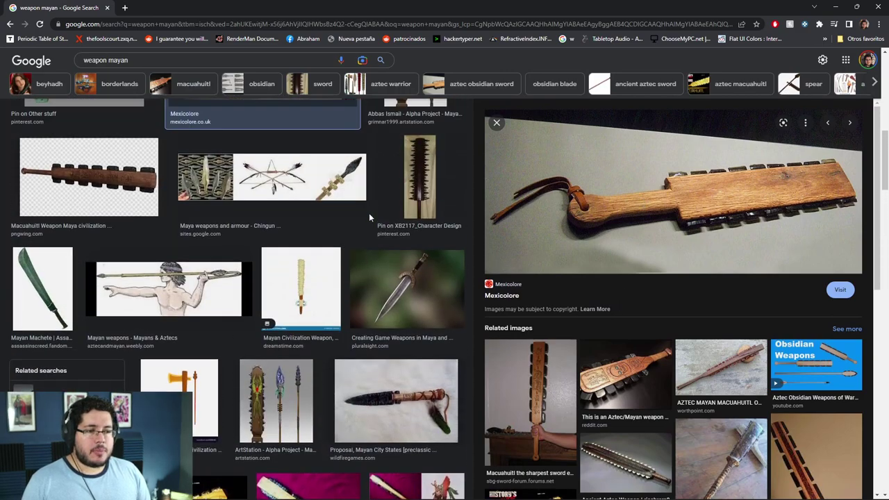
scroll(369, 213, "up", 12)
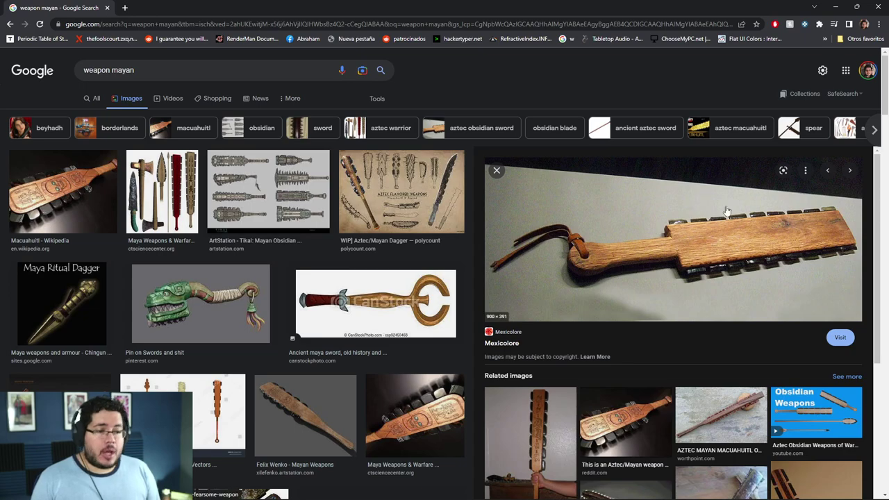
scroll(754, 236, "down", 4)
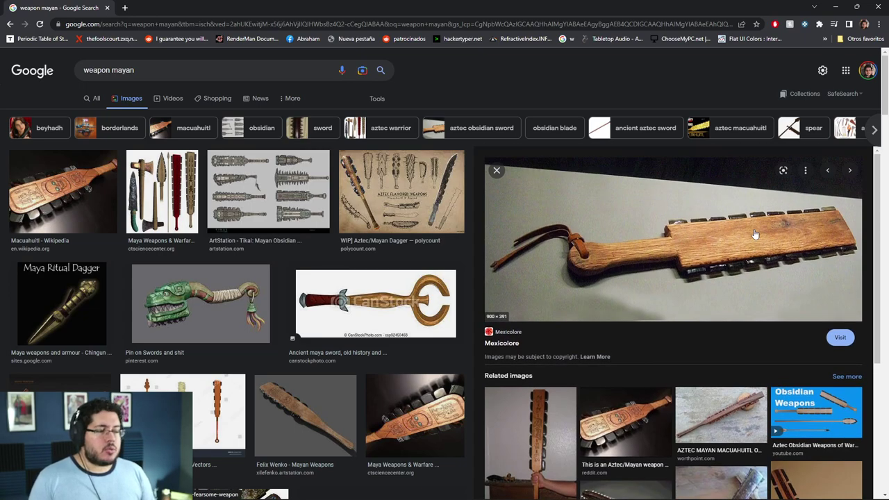
scroll(755, 234, "up", 4)
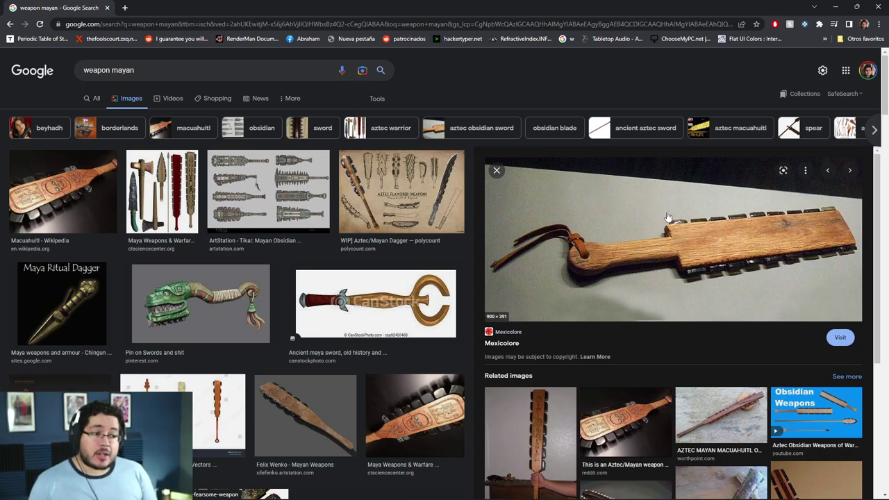
right_click(667, 218)
- Copy the paddle image and paste it into the Photoshop canvas as Layer 1
left_click(737, 324)
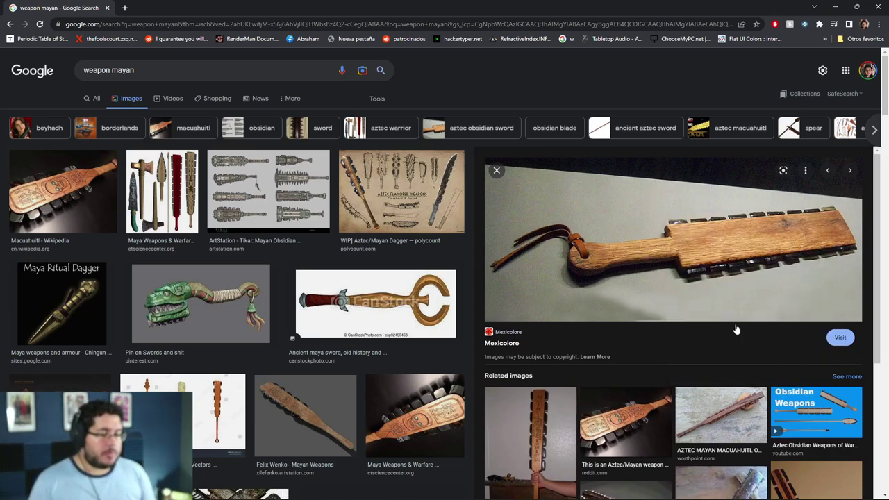
key("alt+Tab")
left_click(153, 260)
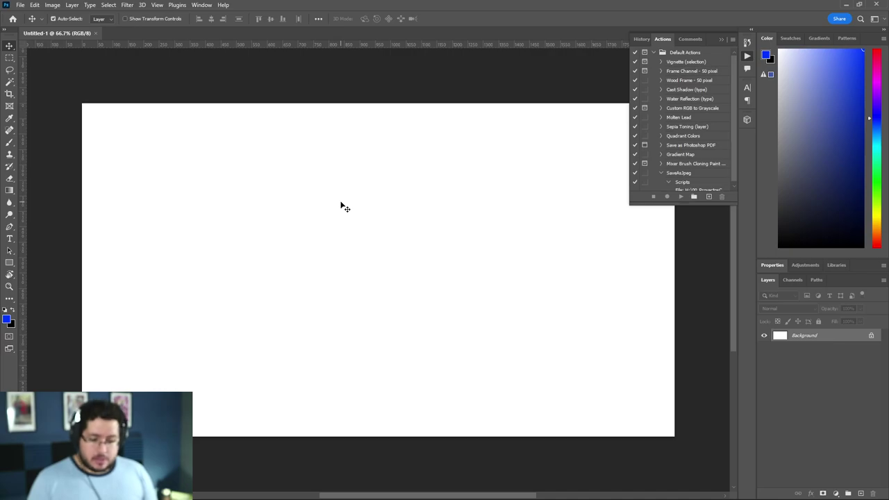
key("ctrl+v")
- Move the paddle photo to the canvas's top-left and scale it to about 50%
left_click_drag(420, 267, 284, 191)
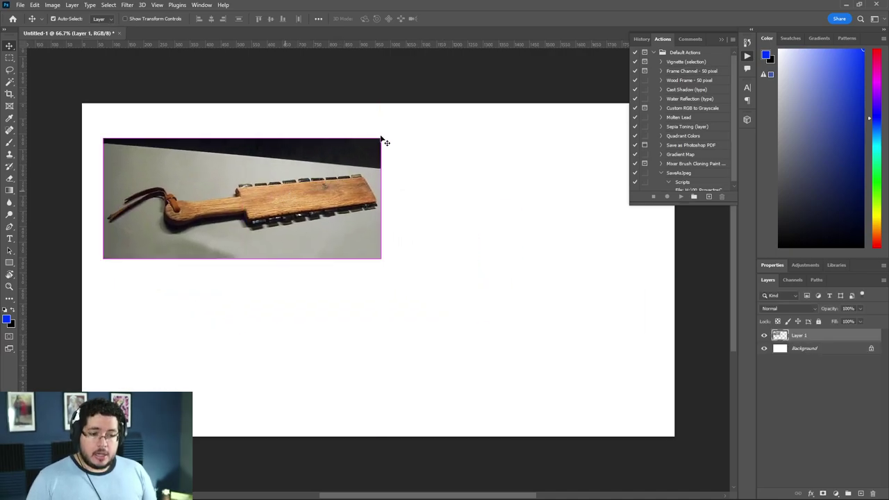
key("ctrl+t")
left_click_drag(380, 139, 217, 141)
key("Return")
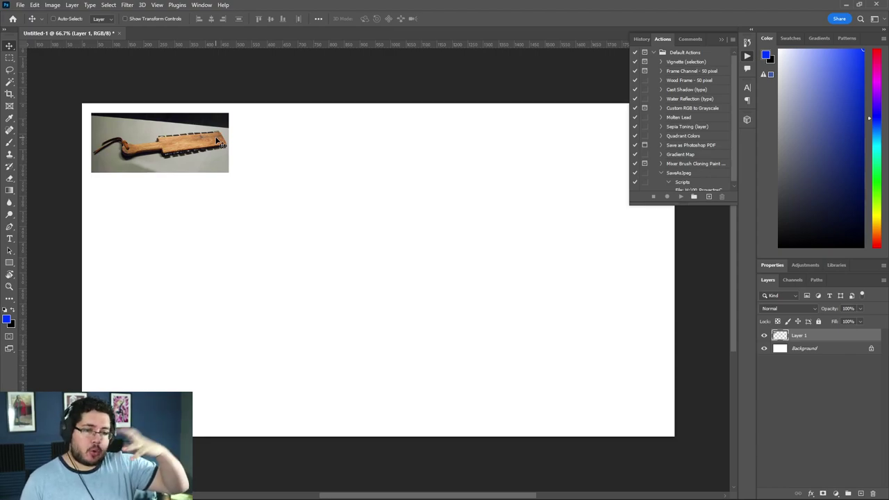
key("alt+Tab")
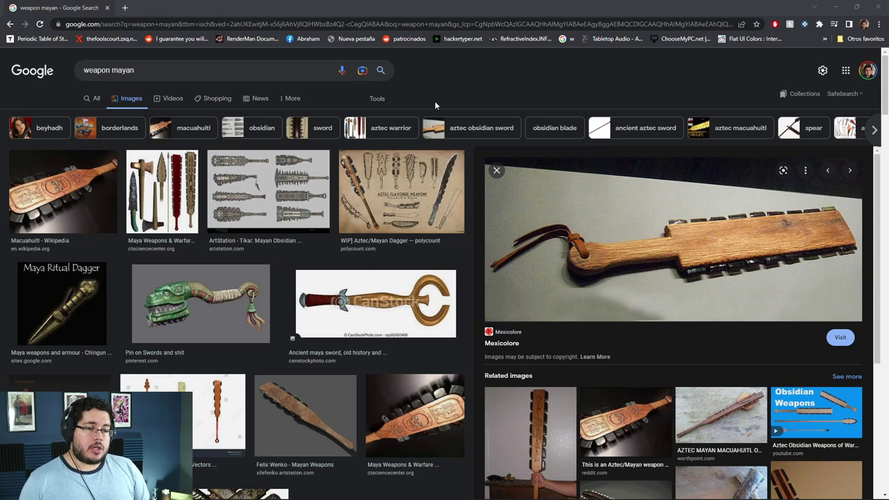
- Change the image search to 'weapon melee'
left_click_drag(134, 70, 110, 71)
type("melee")
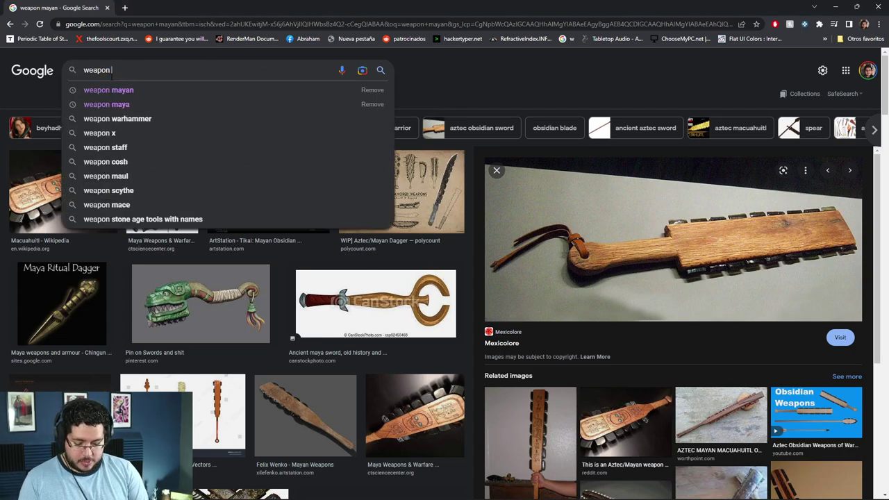
key("Return")
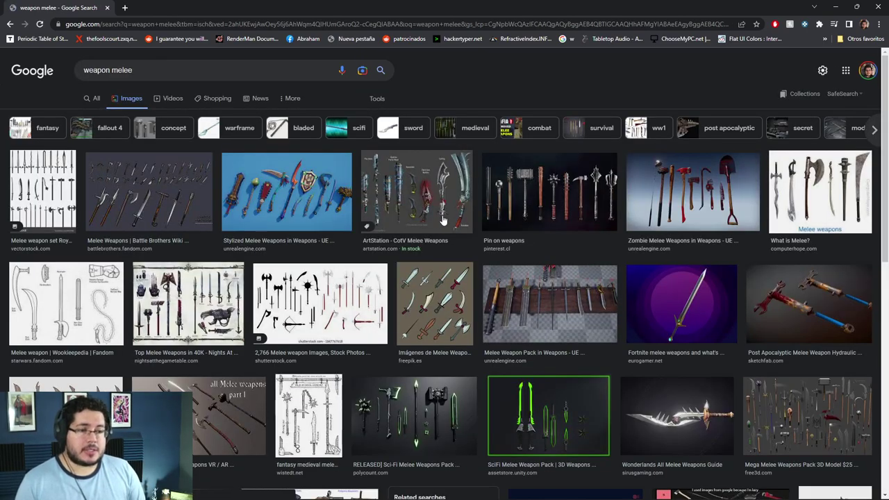
- Browse the 'weapon melee' results for swords, axes and club references
scroll(442, 217, "down", 1)
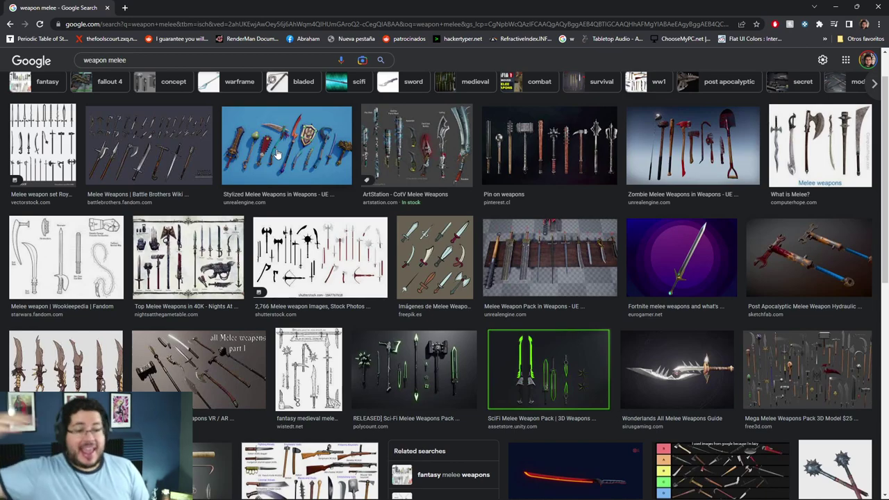
scroll(271, 175, "down", 1)
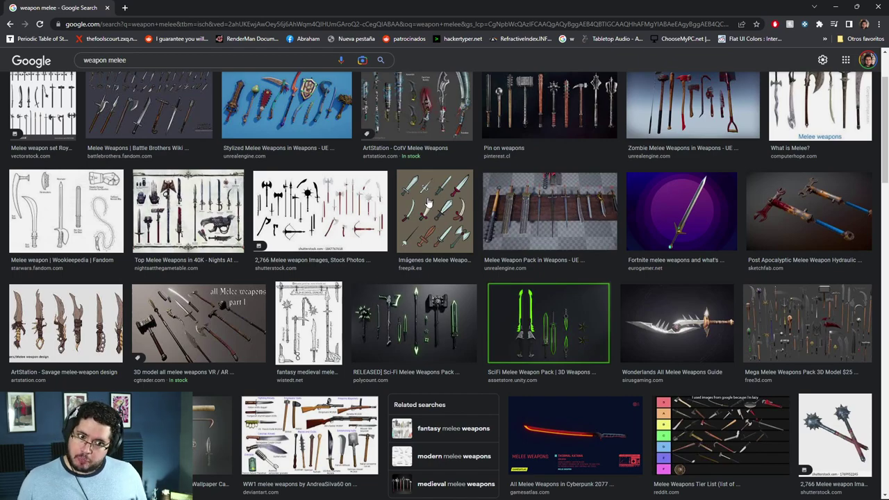
scroll(390, 222, "down", 3)
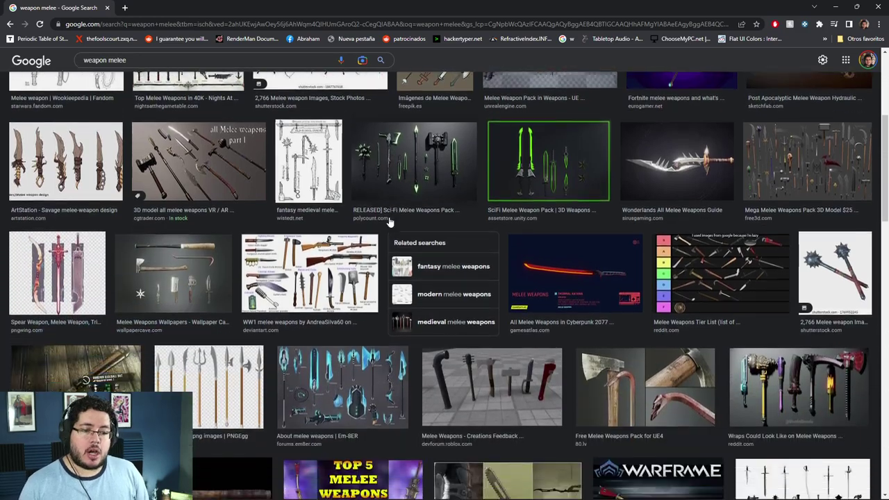
scroll(390, 222, "down", 3)
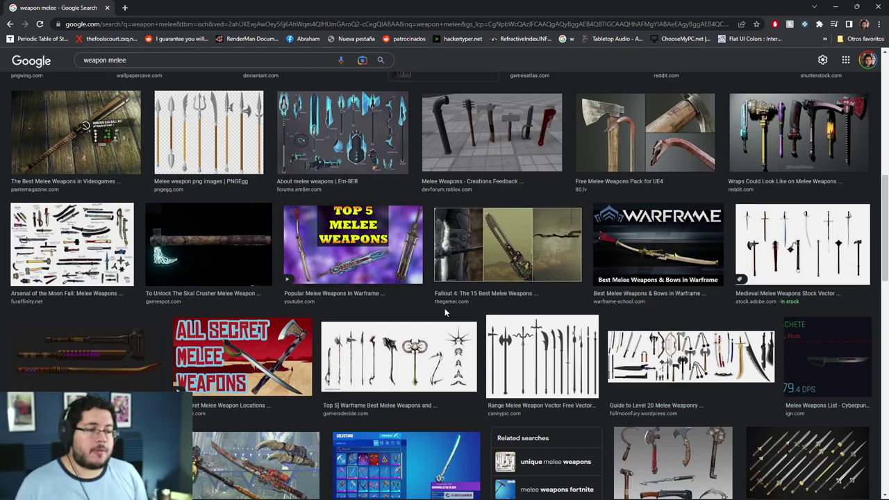
scroll(444, 308, "down", 1)
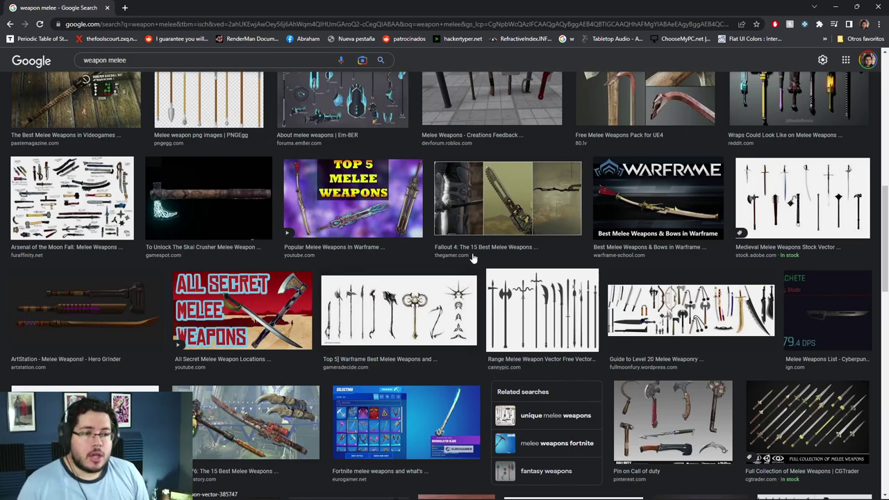
scroll(431, 240, "up", 3)
scroll(431, 237, "up", 1)
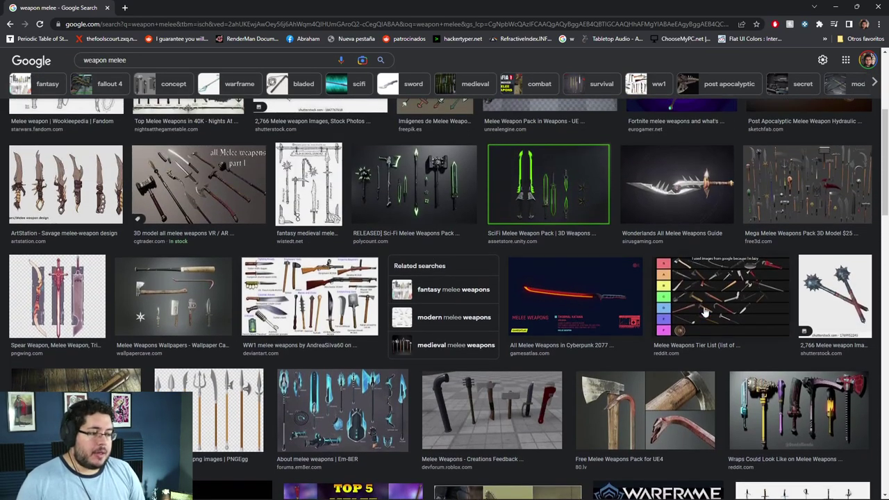
left_click(125, 7)
- Search Google Images for 'xenoblade chronicles 3 weapons' and view the red sword artwork
type("xenoblade")
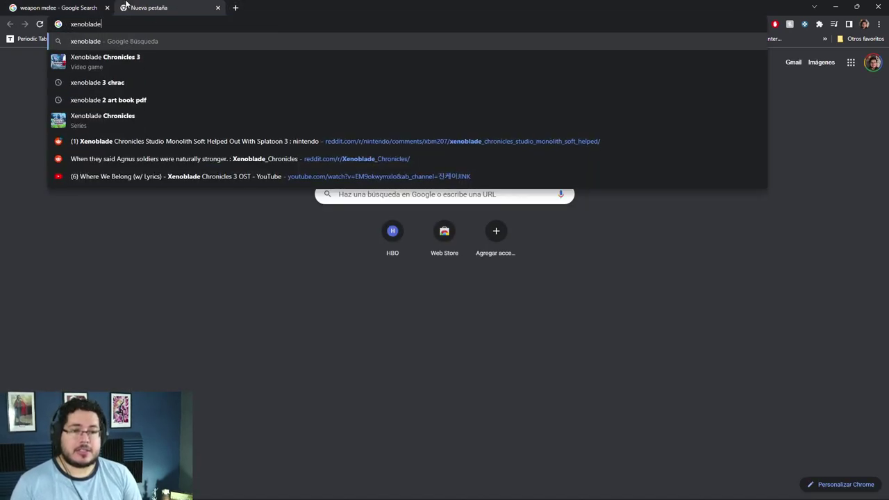
key("Down")
type("weapons")
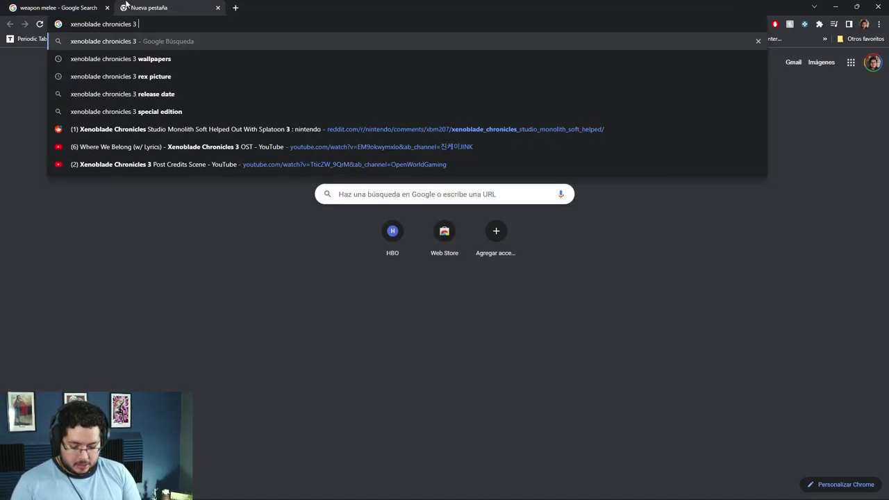
key("Return")
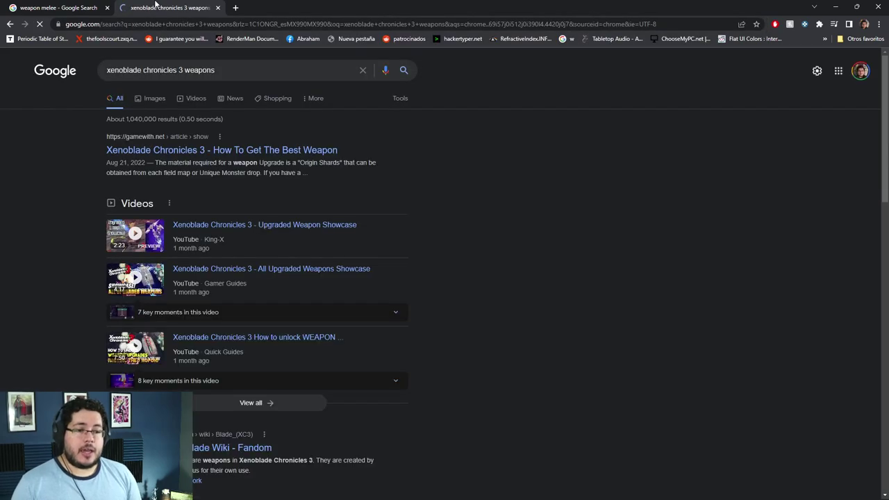
left_click(158, 104)
middle_click(182, 8)
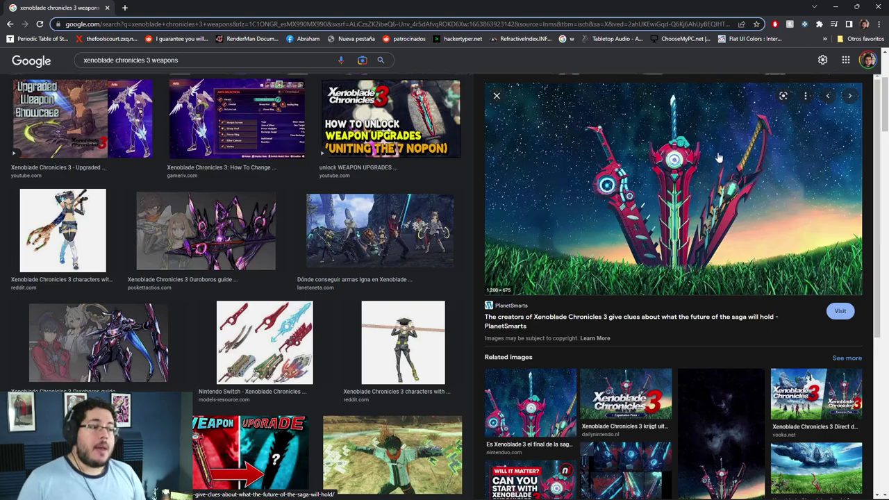
left_click_drag(146, 60, 64, 60)
- Search 'witcher 3 weapons' images and preview the scabbard and sword sheet references
left_click(134, 59)
type("witcher")
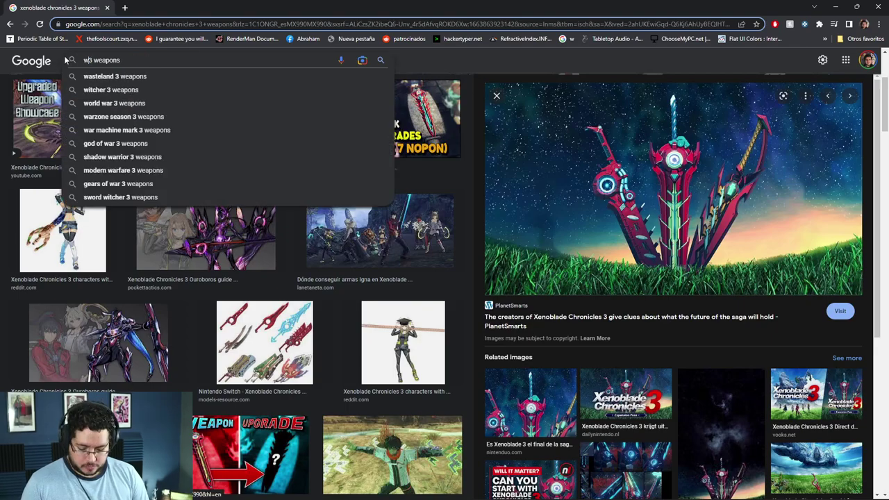
key("Return")
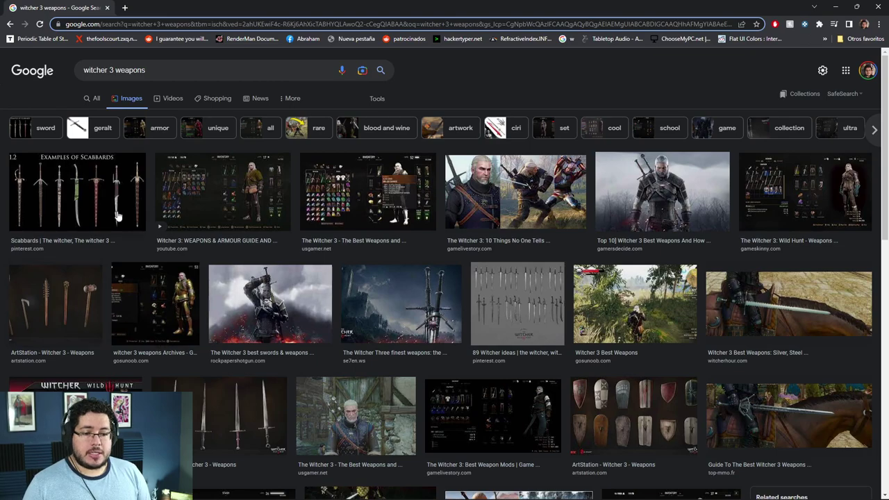
left_click(102, 202)
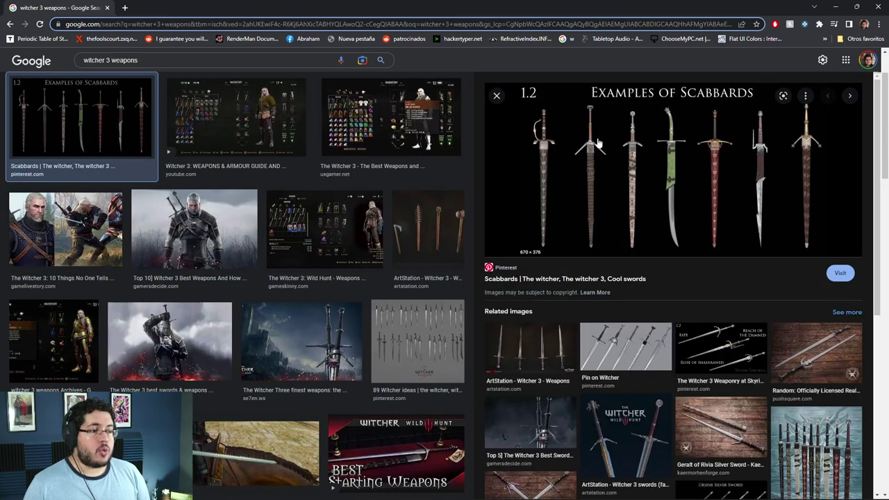
left_click(564, 372)
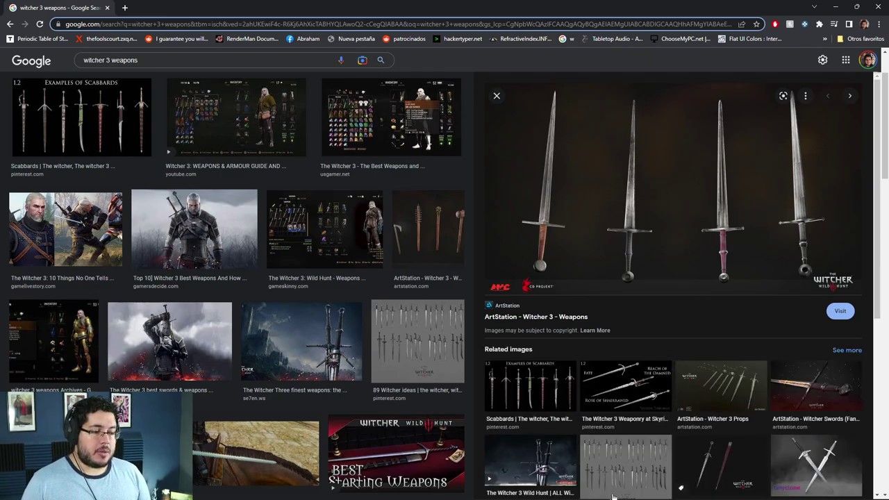
left_click(434, 367)
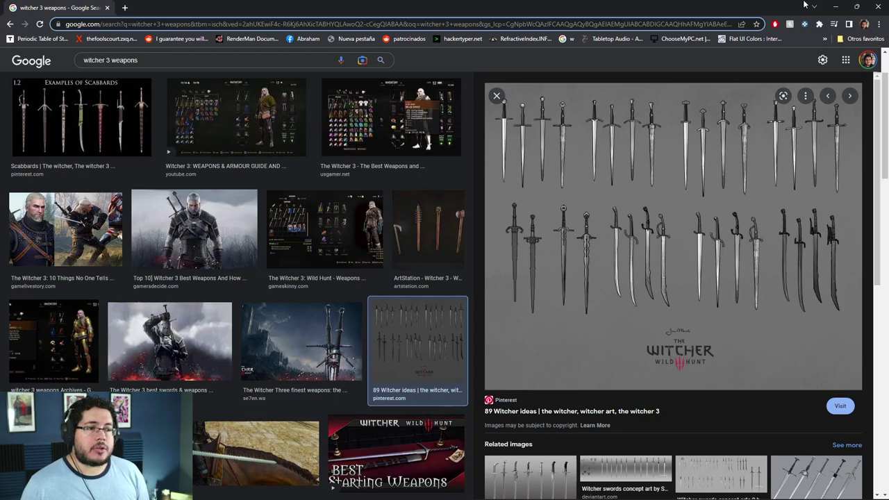
- Go back through the browsing history to the 'weapon melee' results
left_click(9, 24)
left_click(9, 23)
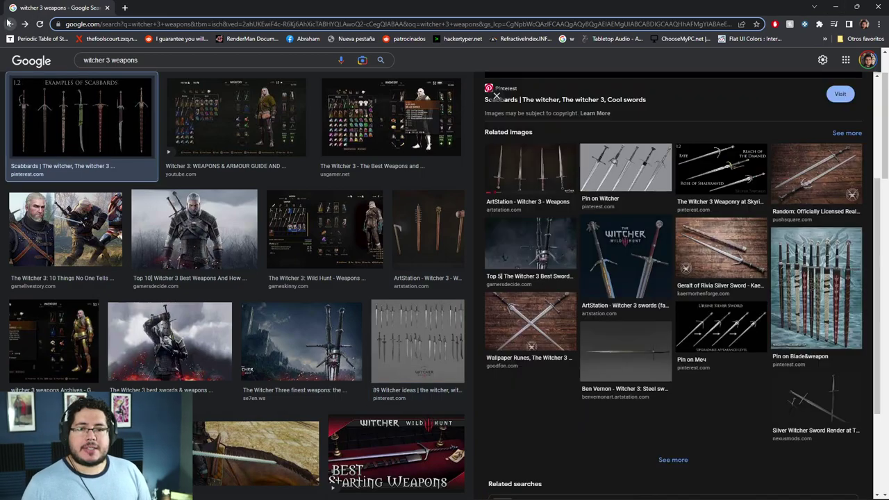
left_click(9, 24)
left_click(9, 23)
left_click(9, 23)
left_click(9, 24)
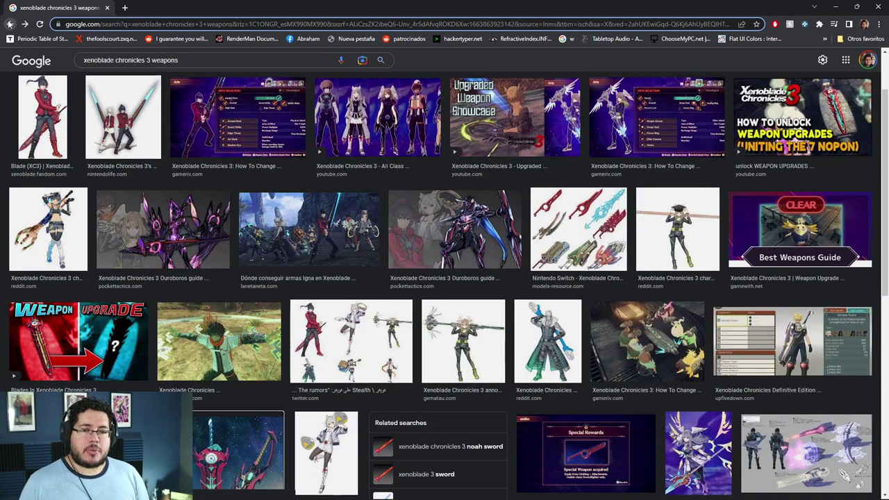
left_click(9, 24)
left_click(9, 24)
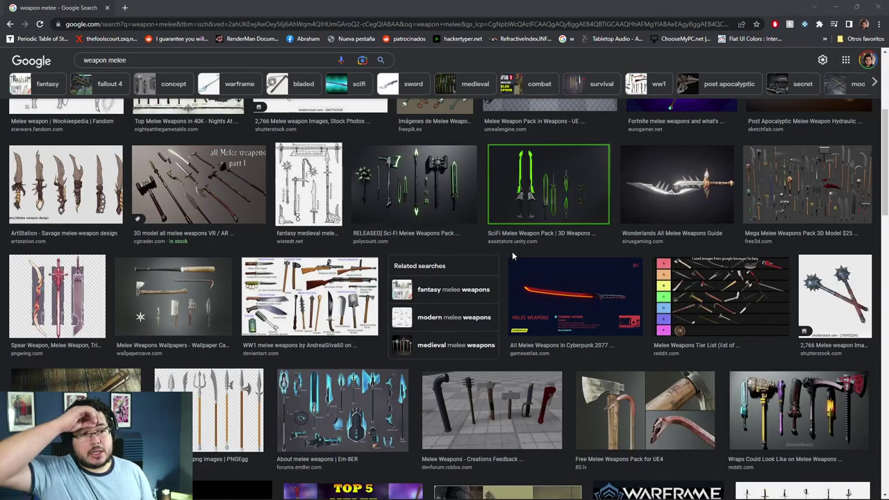
- Preview the 'Top Melee Weapons in 40K' sheet after briefly checking 'What is Melee?'
scroll(512, 254, "up", 2)
left_click(243, 220)
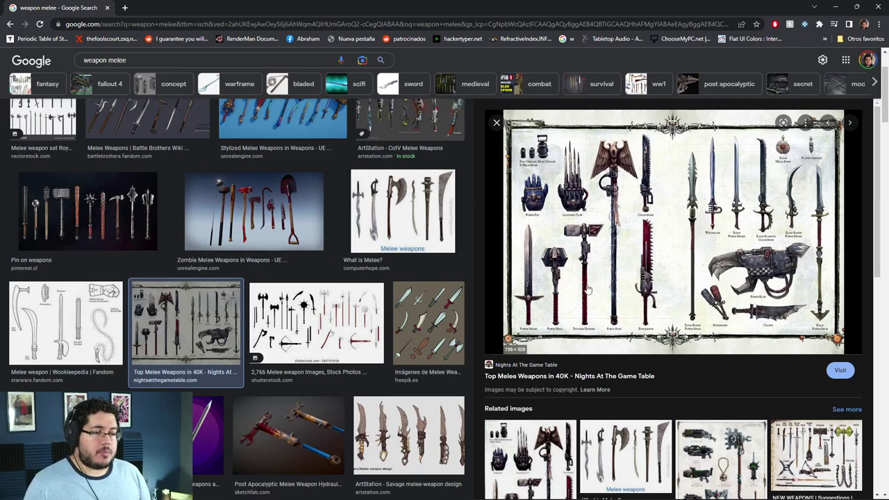
left_click(438, 221)
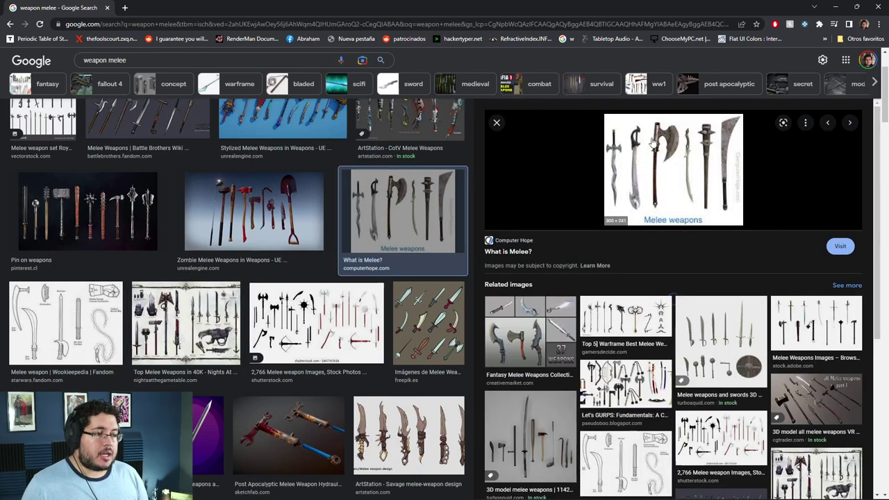
scroll(421, 222, "up", 1)
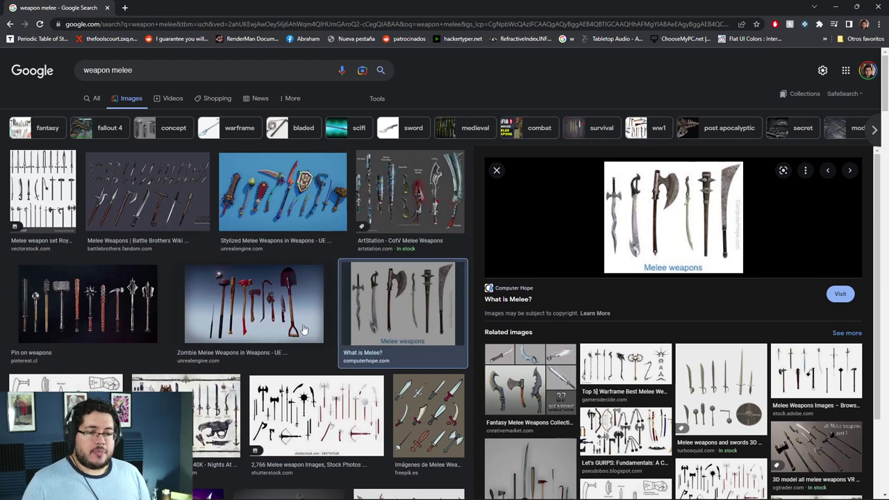
left_click(216, 417)
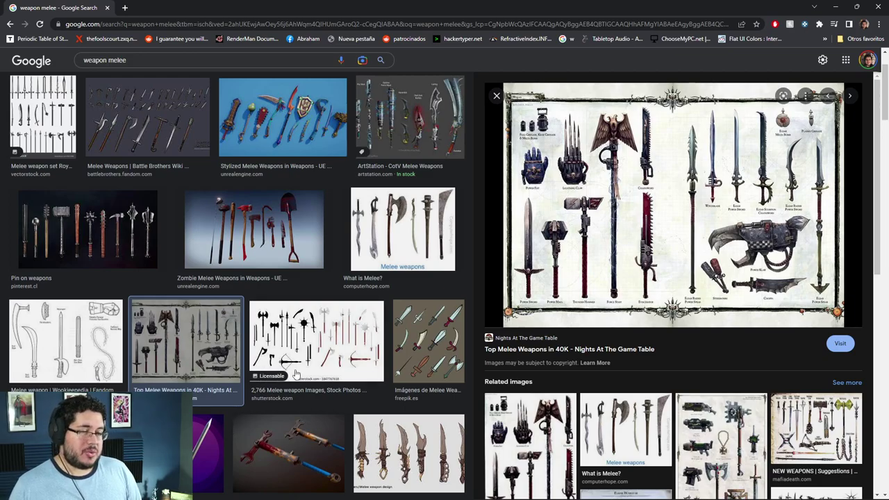
- Scroll through the 'weapon melee' results grid for more references
scroll(295, 375, "down", 3)
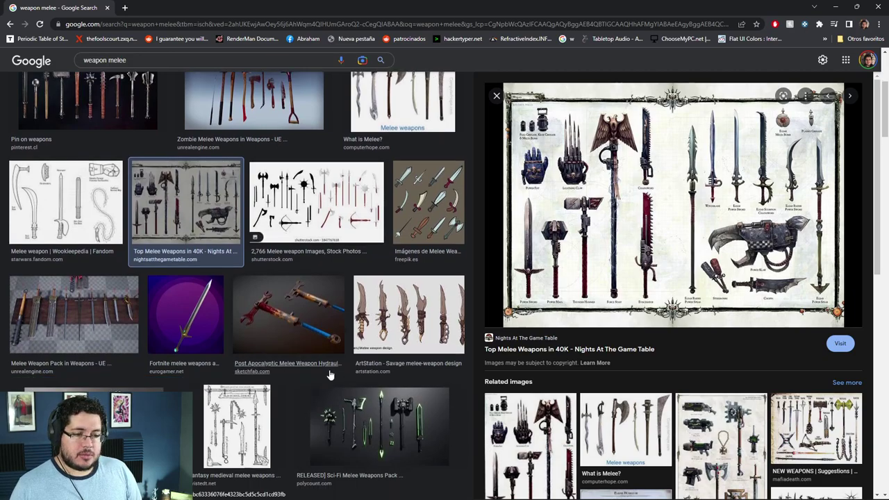
scroll(330, 375, "down", 1)
scroll(330, 375, "down", 5)
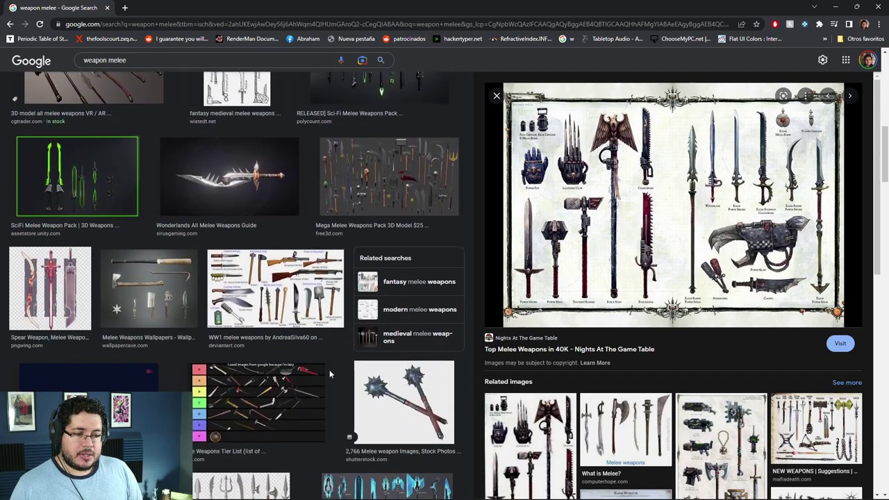
scroll(330, 375, "down", 3)
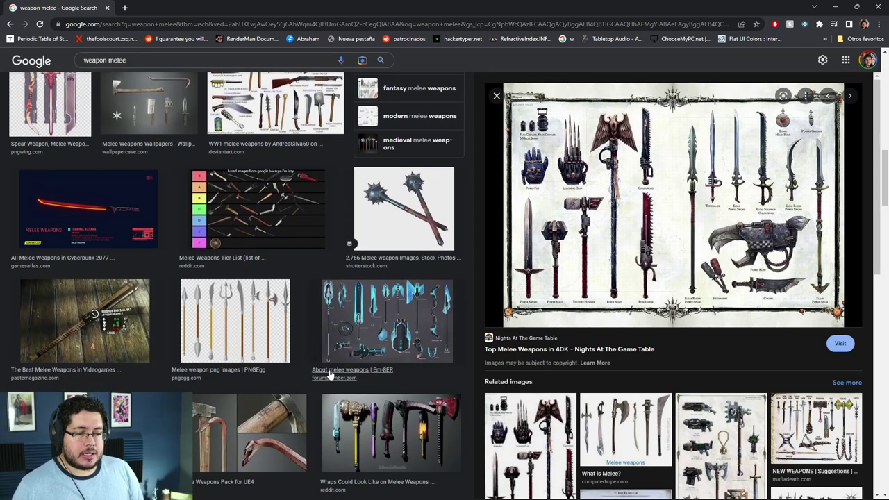
scroll(330, 375, "down", 3)
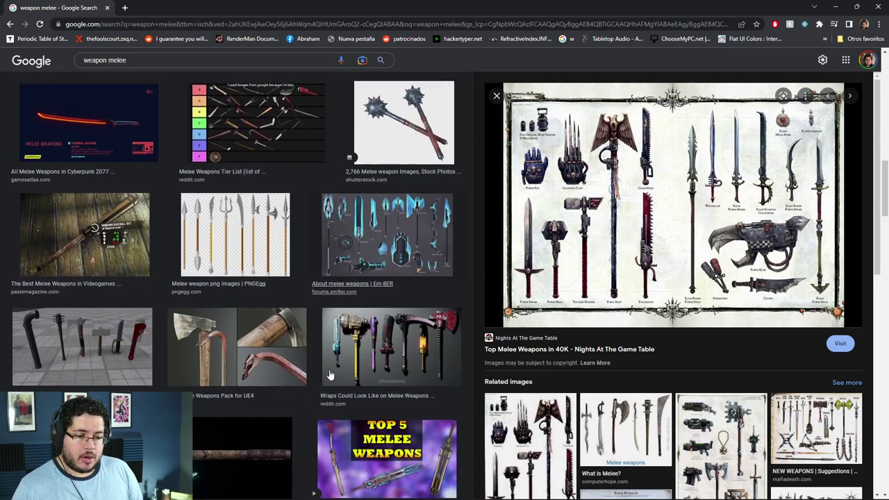
scroll(302, 319, "down", 1)
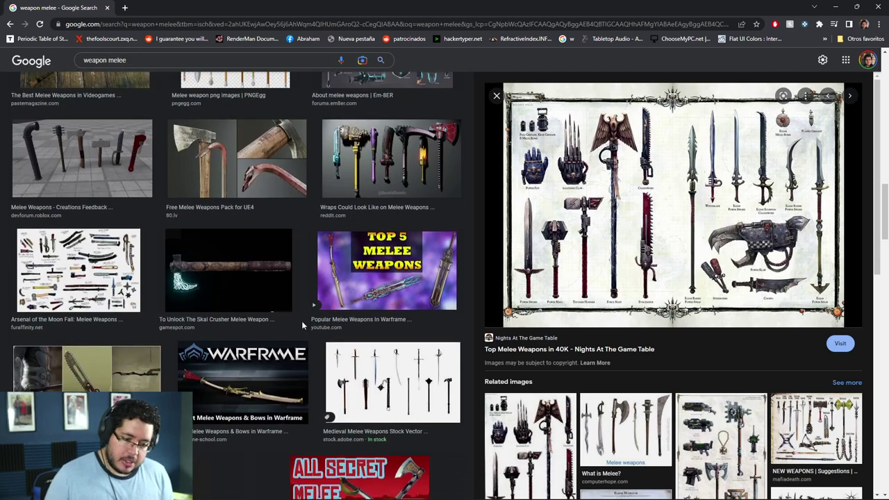
scroll(301, 321, "up", 2)
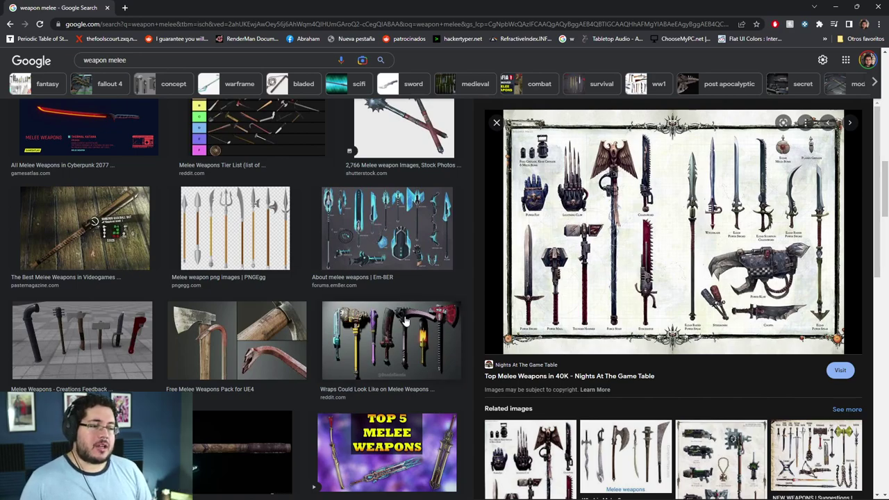
scroll(414, 337, "up", 1)
scroll(413, 337, "up", 10)
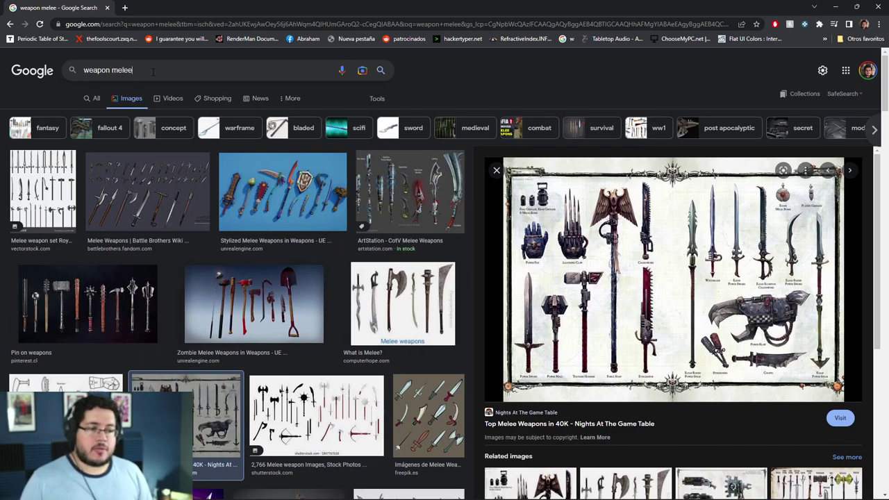
triple_click(65, 76)
- Search 'scimitar' and copy the Archangel Steel scimitar image for Photoshop
type("scimitar")
key("Return")
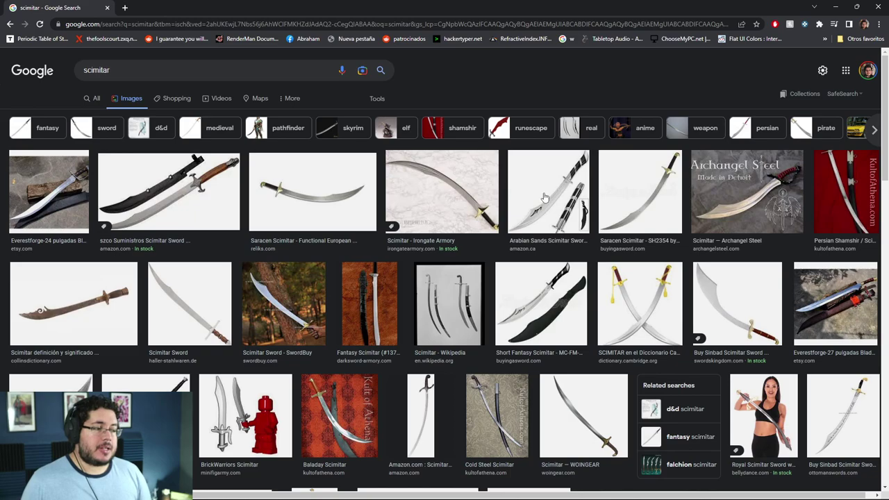
left_click(735, 188)
right_click(696, 171)
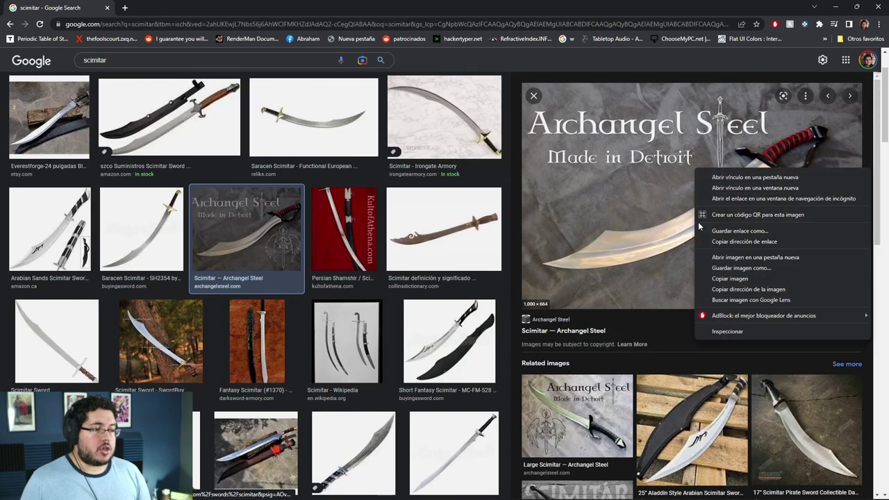
left_click(728, 278)
left_click(814, 6)
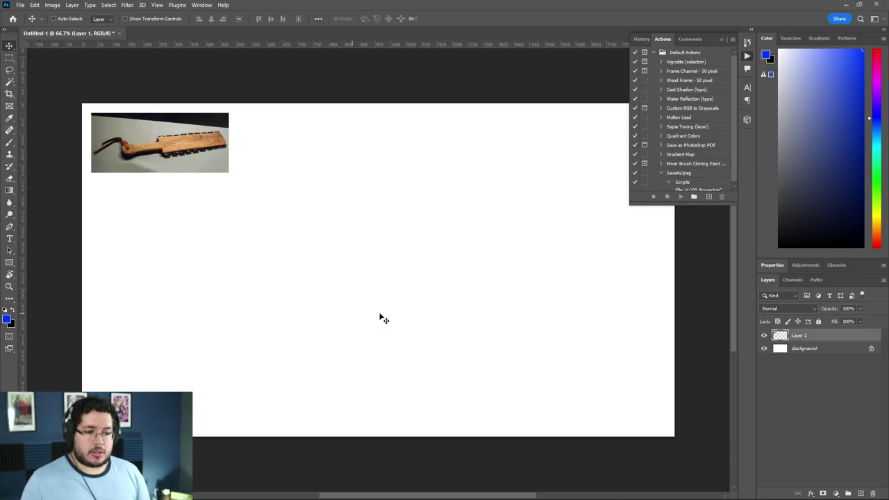
- Paste the scimitar photo as Layer 2, scaled down and placed beneath the paddle
key("ctrl+v")
key("ctrl+t")
left_click_drag(532, 373, 355, 254)
left_click_drag(324, 223, 193, 229)
key("Return")
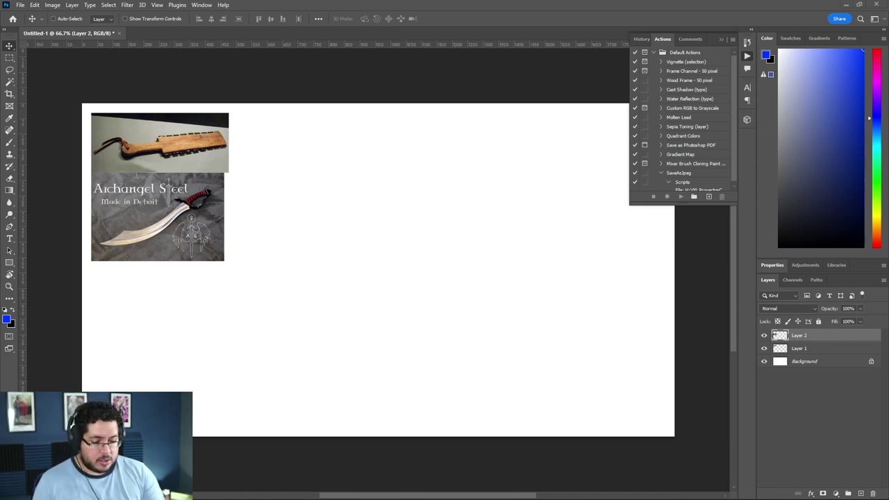
mouse_move(302, 158)
left_mouse_down()
mouse_move(302, 166)
mouse_move(316, 157)
left_mouse_up()
key("b")
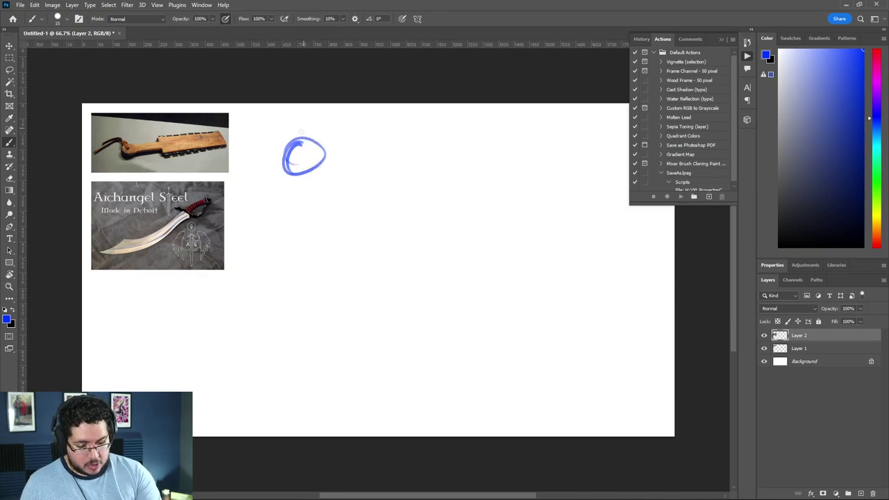
- Add rough blue brush strokes to the two sketches right of the references, then return to Chrome
left_click_drag(289, 119, 321, 126)
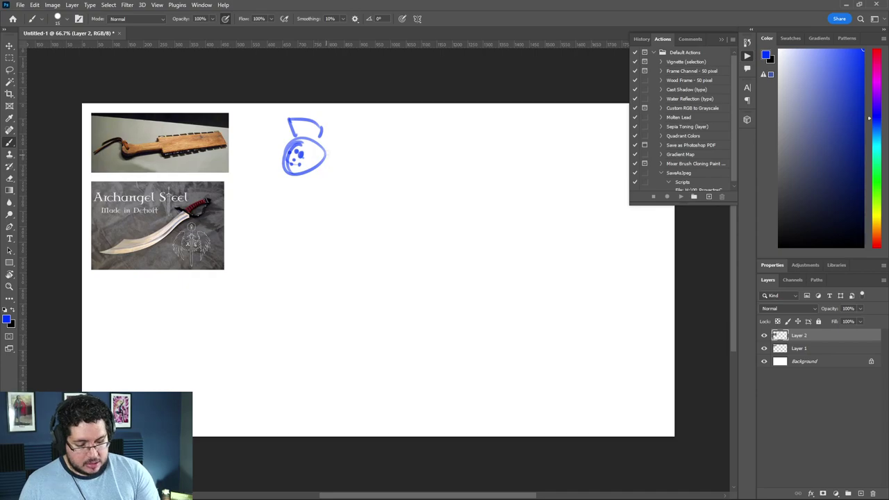
mouse_move(272, 155)
left_mouse_down()
mouse_move(330, 154)
mouse_move(341, 164)
mouse_move(366, 149)
mouse_move(365, 140)
mouse_move(400, 165)
left_mouse_up()
mouse_move(386, 135)
left_mouse_down()
mouse_move(359, 167)
mouse_move(360, 131)
mouse_move(372, 122)
mouse_move(395, 122)
mouse_move(395, 156)
mouse_move(373, 119)
left_mouse_up()
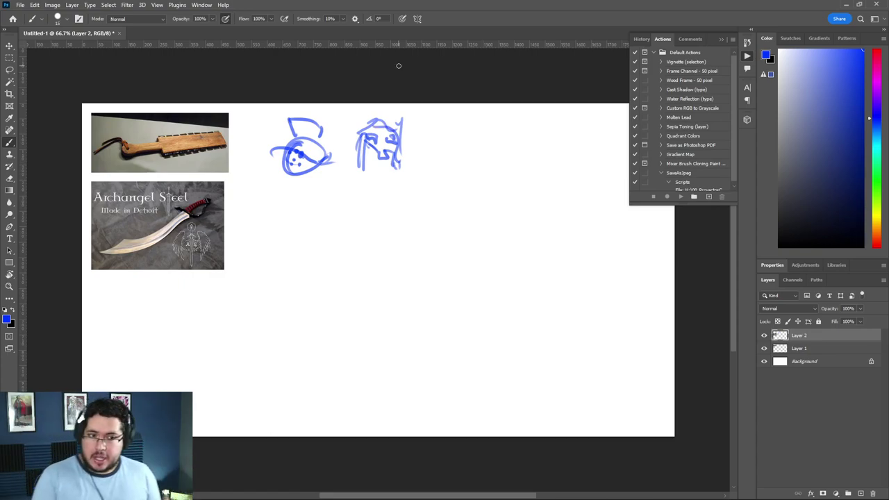
key("alt+Tab")
key("alt+Tab")
key("alt+Tab")
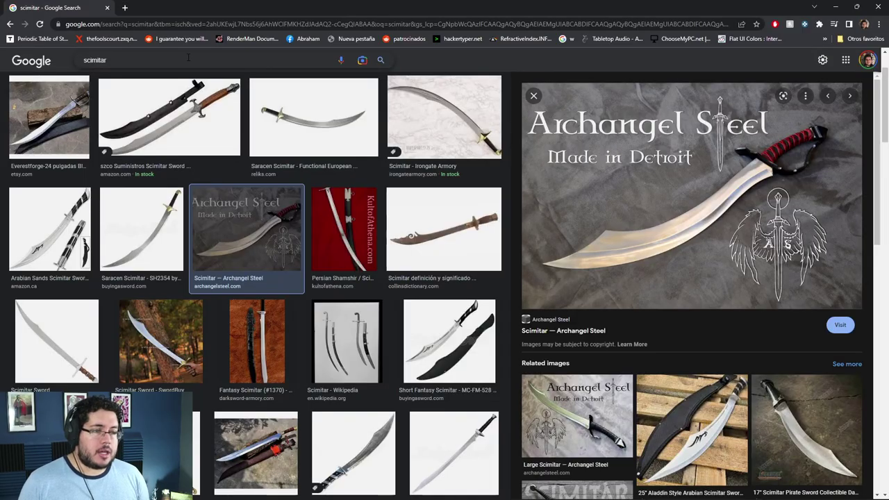
- Search Google Images for 'gladiator helmet', fixing the typos in the query
type("g")
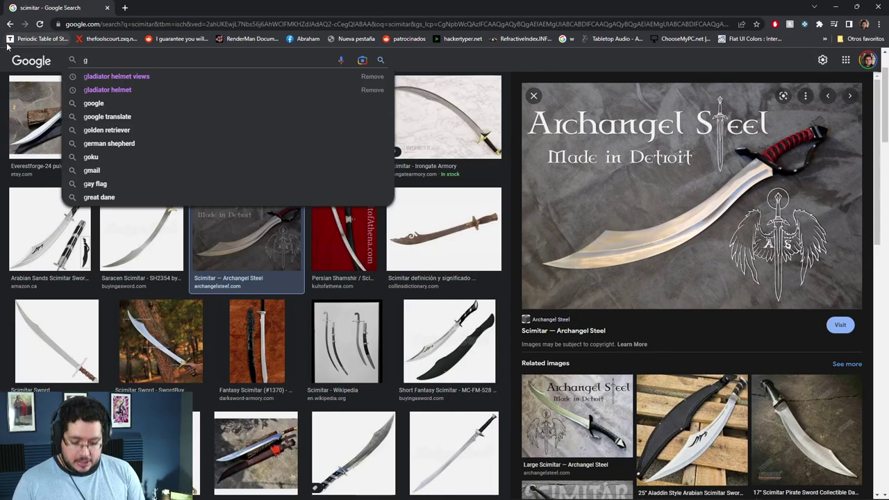
type("lad")
type("iaotrm")
key("BackSpace")
type("nhe")
key("BackSpace")
key("BackSpace")
key("BackSpace")
type("helmet")
key("Return")
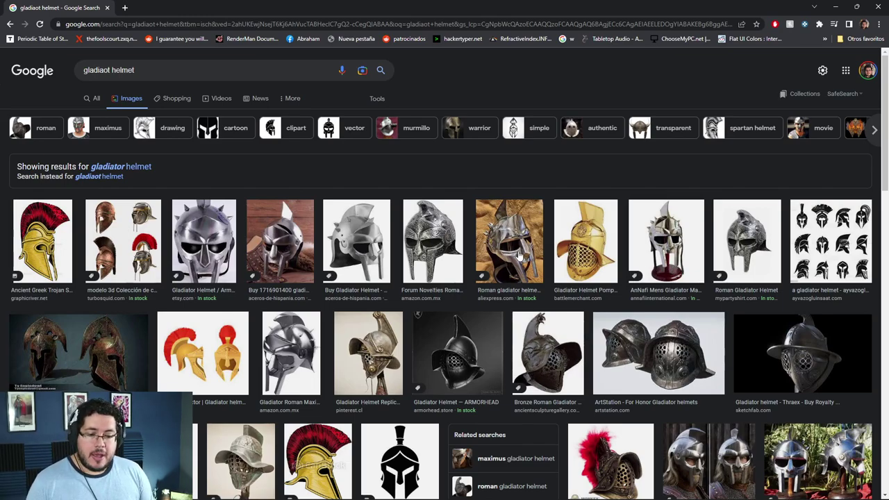
- Preview several gladiator helmet results, ending on the Spartacus helmet, and scroll back to the top
scroll(502, 256, "down", 6)
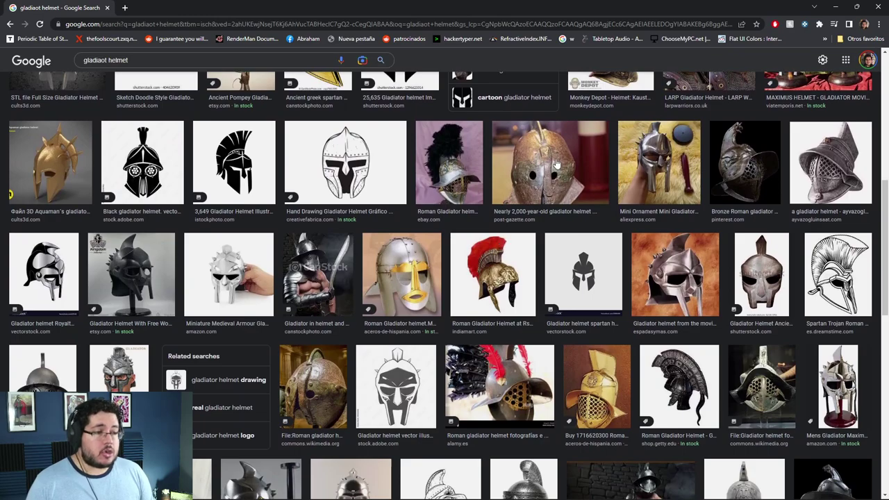
left_click(555, 164)
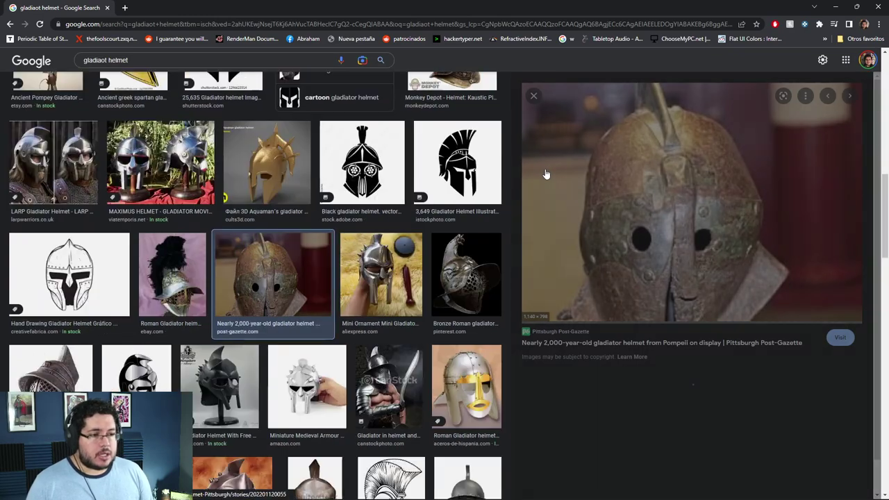
left_click(609, 430)
left_click(533, 97)
scroll(438, 224, "down", 5)
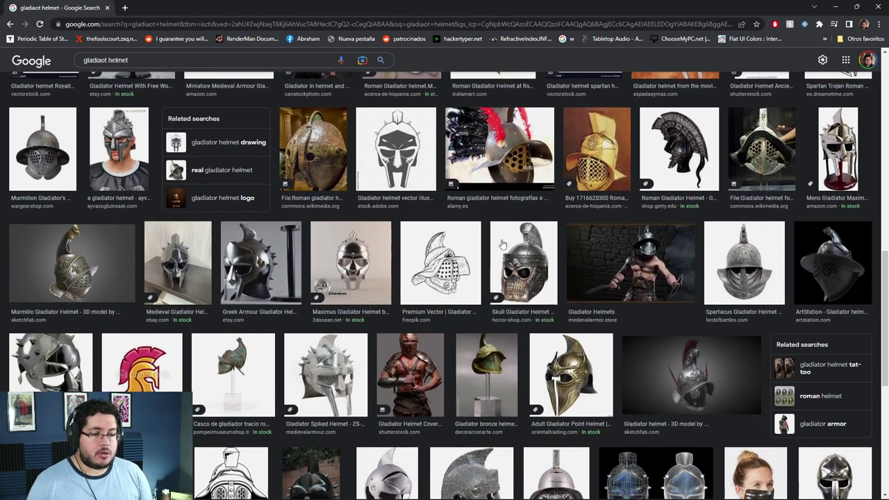
left_click(625, 132)
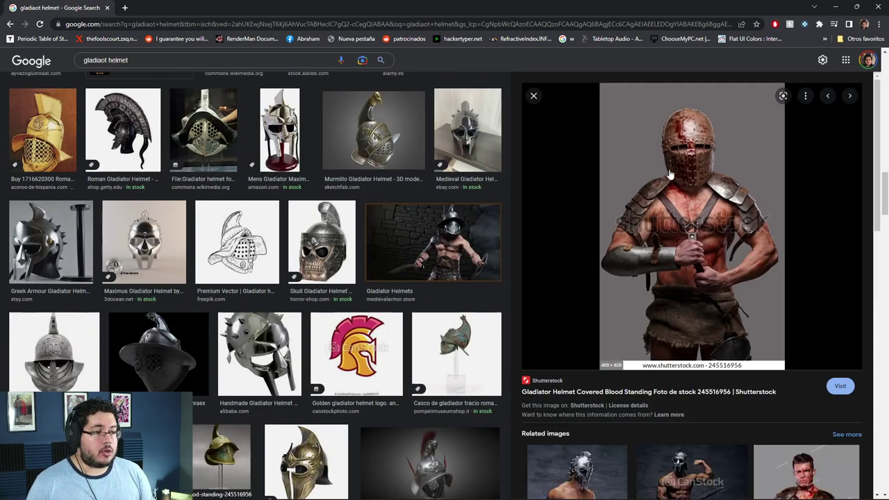
scroll(744, 161, "down", 2)
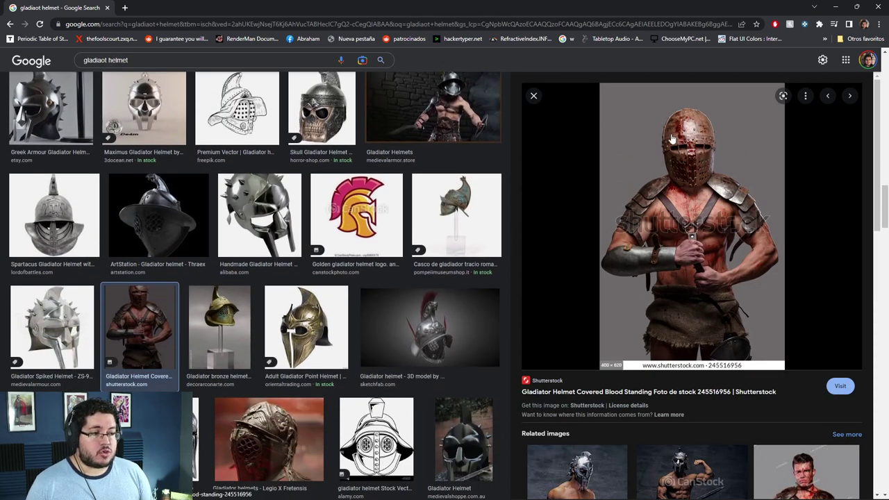
scroll(38, 118, "down", 2)
left_click(38, 118)
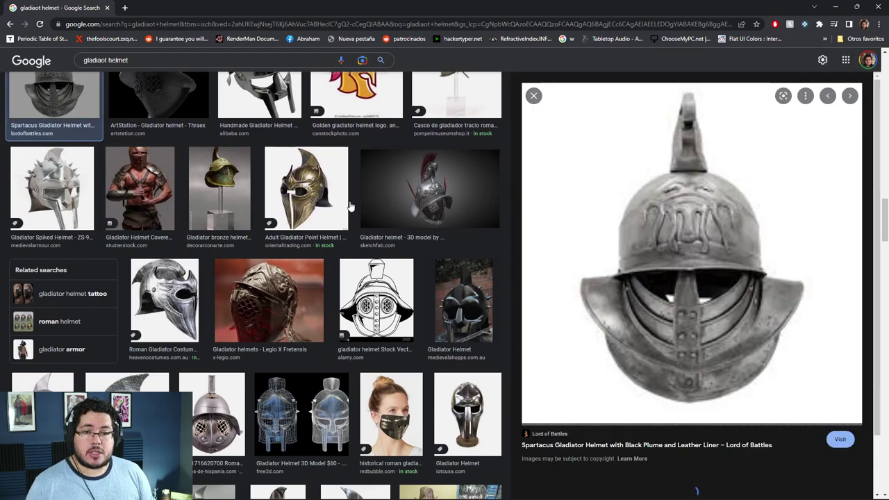
scroll(729, 280, "down", 1)
scroll(365, 291, "down", 10)
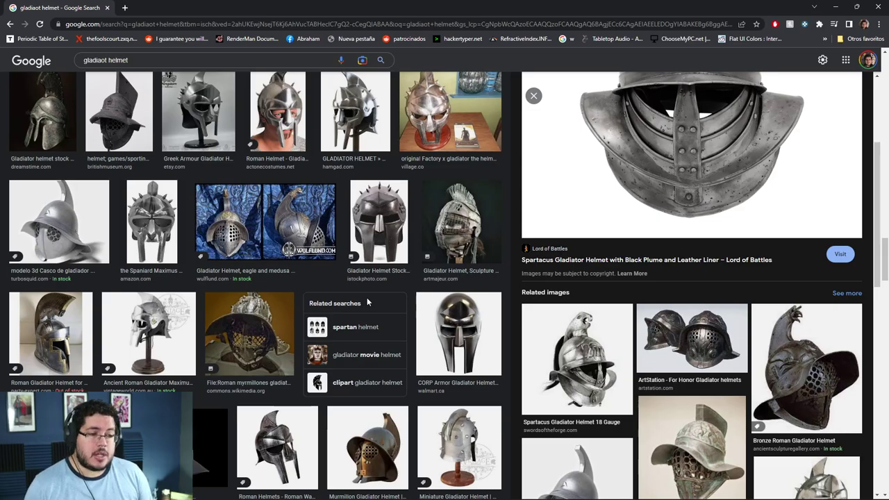
scroll(366, 298, "up", 5)
scroll(323, 276, "up", 10)
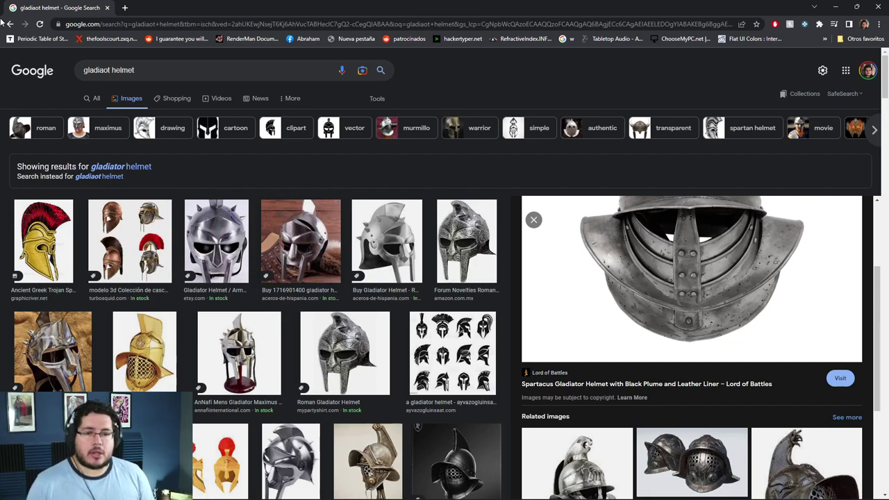
- Replace the query with 'mayan art' and search
left_click_drag(157, 71, 15, 69)
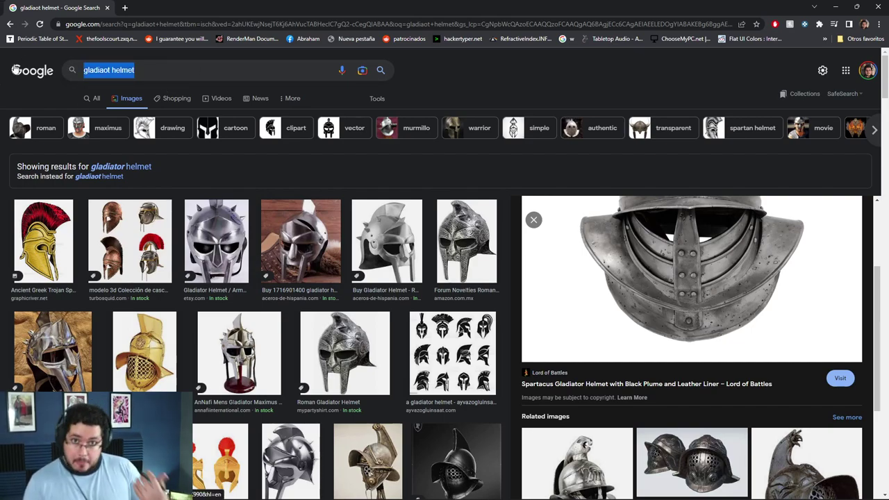
type("mayan")
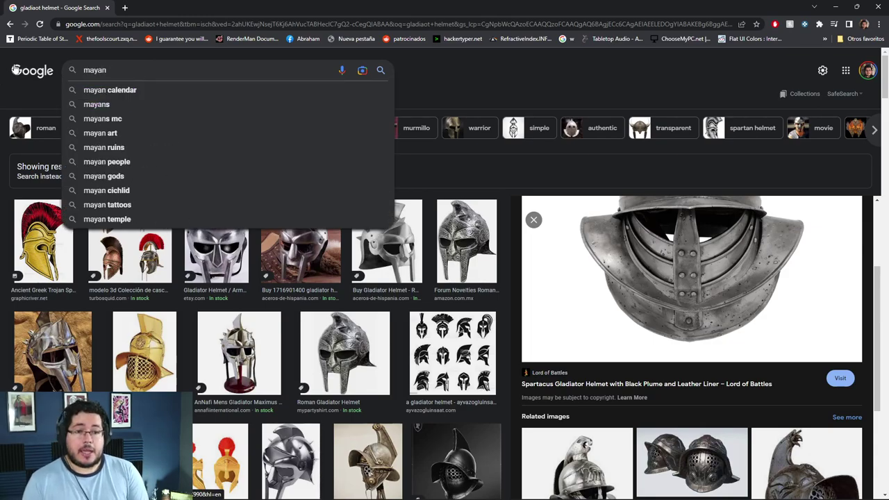
type(" art")
key("Return")
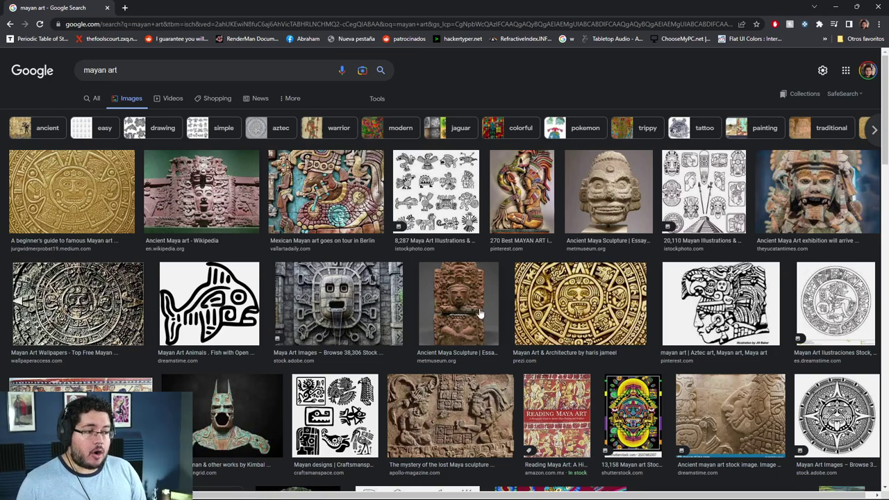
- Preview the Ancient Mayans of Mexico, round Mayan calendar and Berlin statue images
scroll(508, 283, "down", 1)
scroll(506, 281, "down", 1)
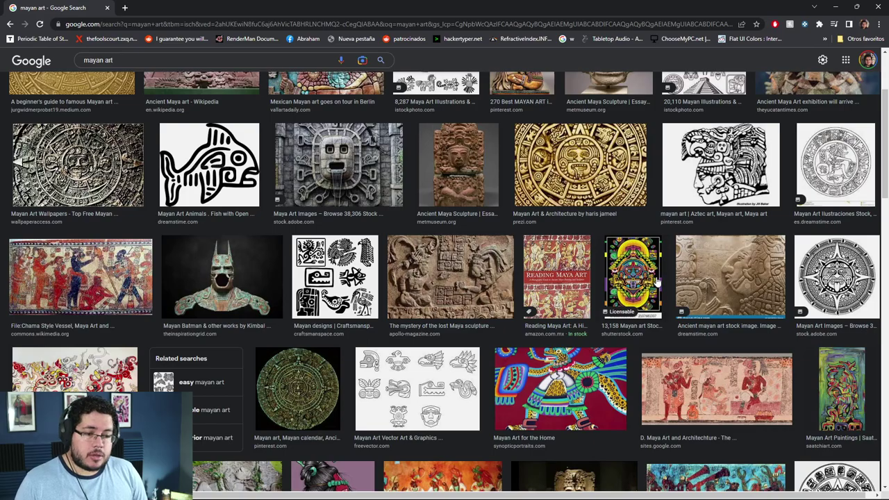
scroll(342, 343, "down", 1)
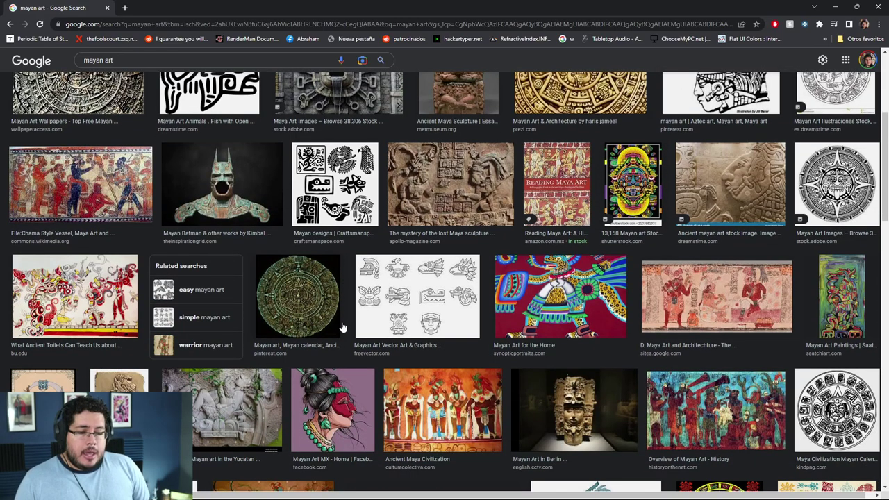
scroll(343, 327, "down", 2)
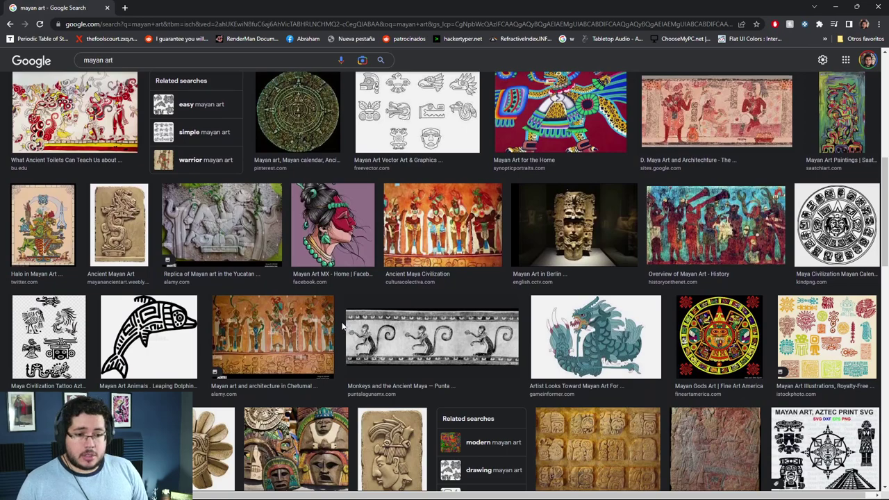
scroll(341, 325, "down", 1)
scroll(341, 324, "down", 1)
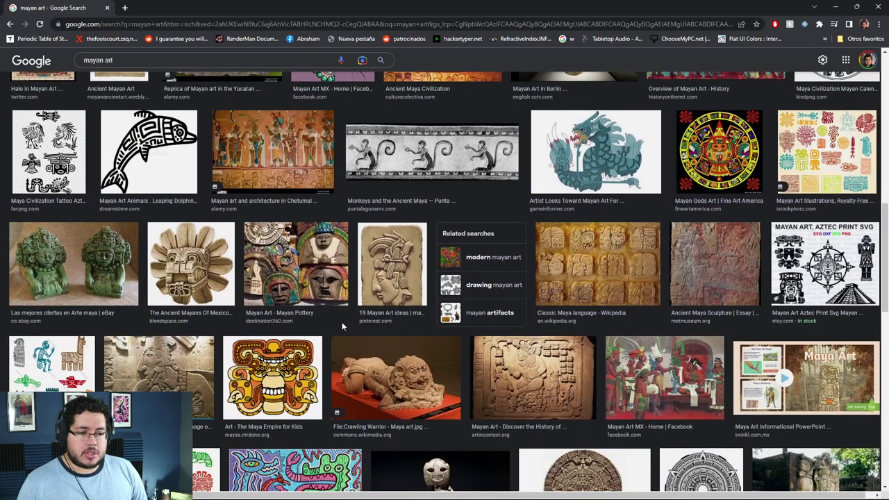
scroll(341, 326, "up", 1)
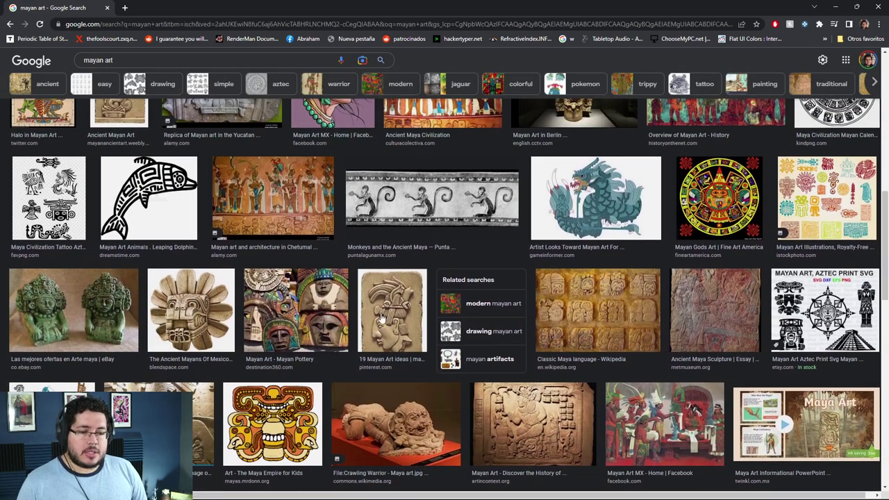
left_click(196, 312)
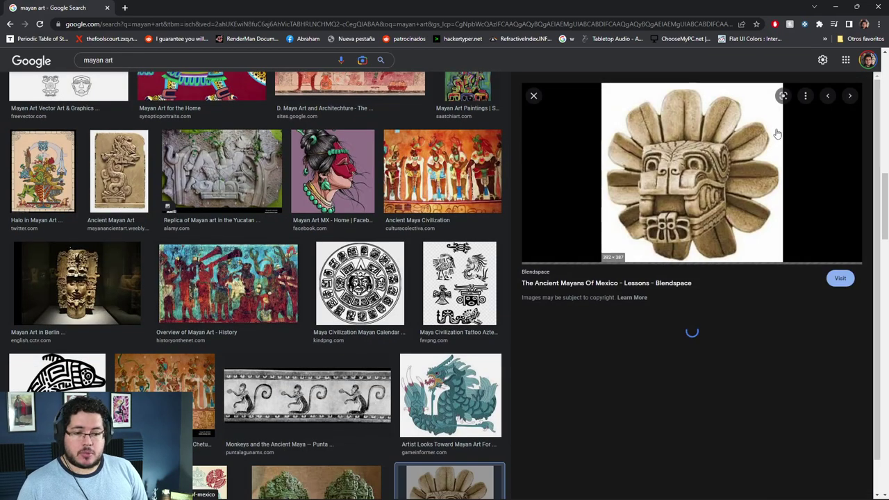
left_click(670, 360)
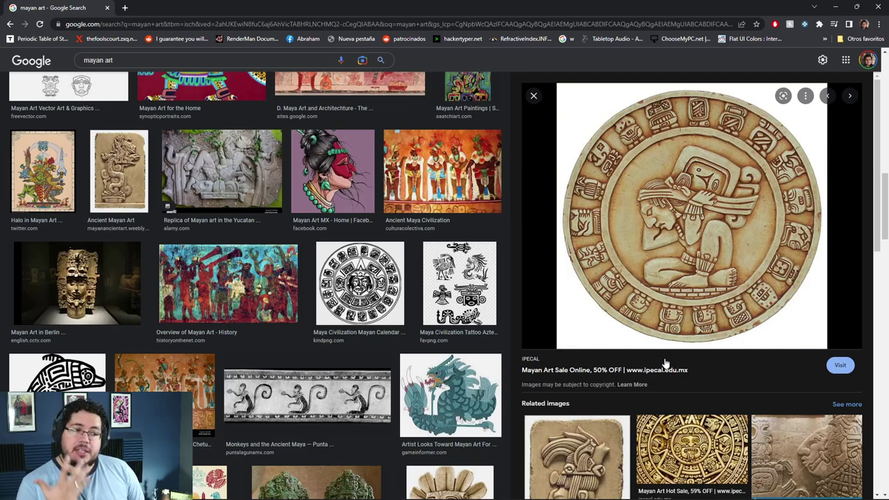
left_click(128, 270)
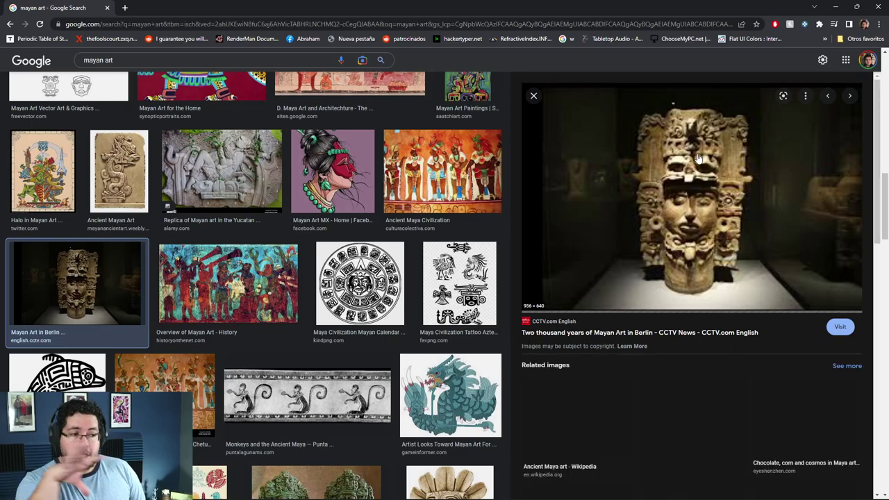
- Preview the Ancient Maya art Wikipedia image and the Mayan artwork history image
scroll(317, 253, "down", 3)
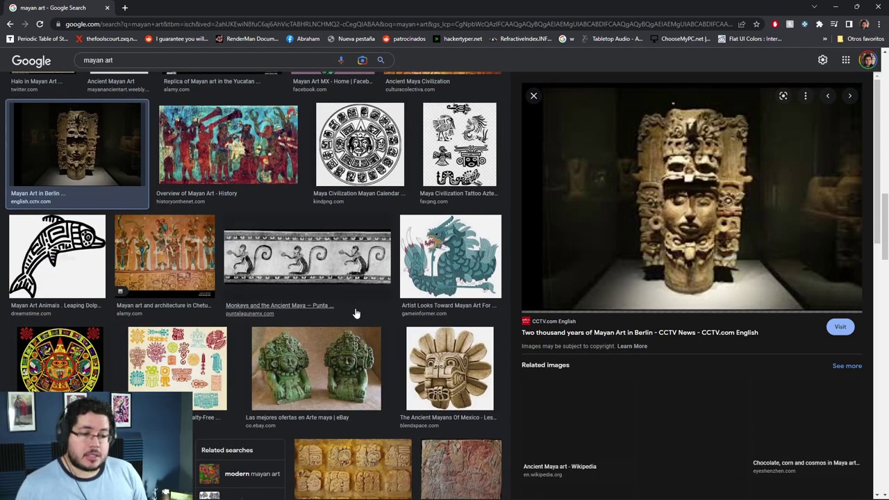
scroll(354, 314, "down", 4)
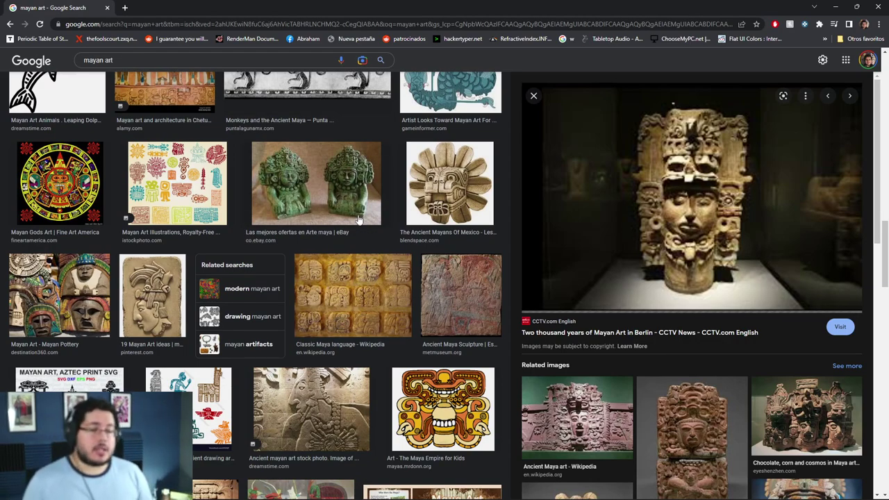
scroll(359, 219, "down", 2)
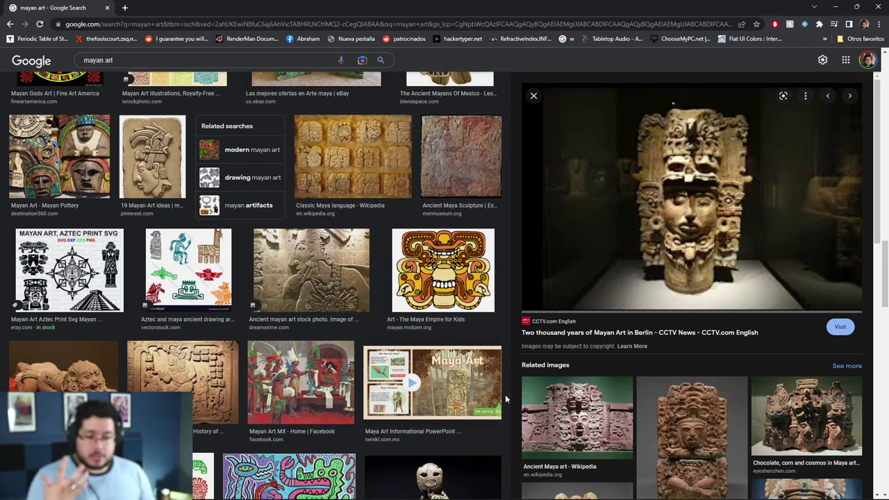
left_click(601, 401)
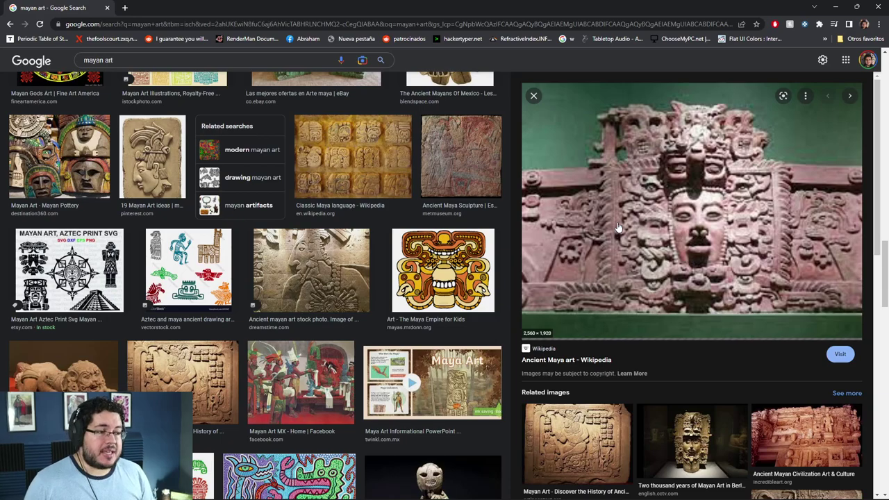
scroll(701, 193, "down", 1)
left_click(233, 389)
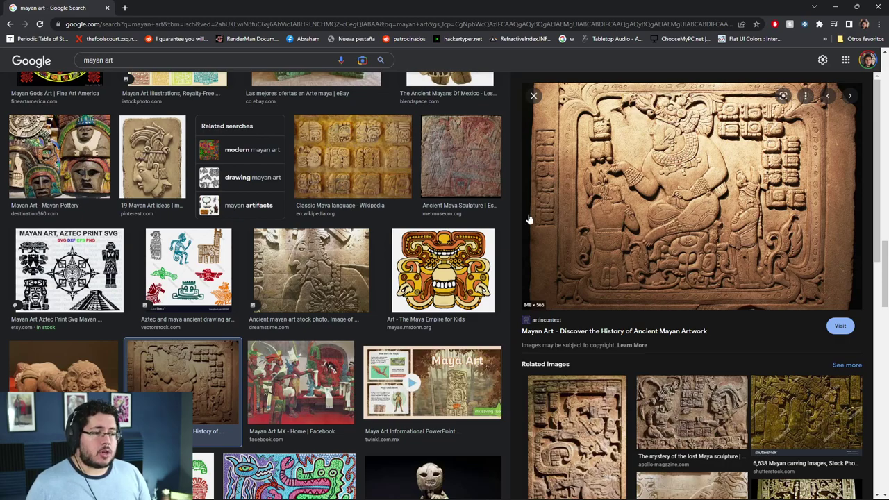
- Scroll back up and bring up the copy options for the golden calendar image
scroll(316, 281, "up", 4)
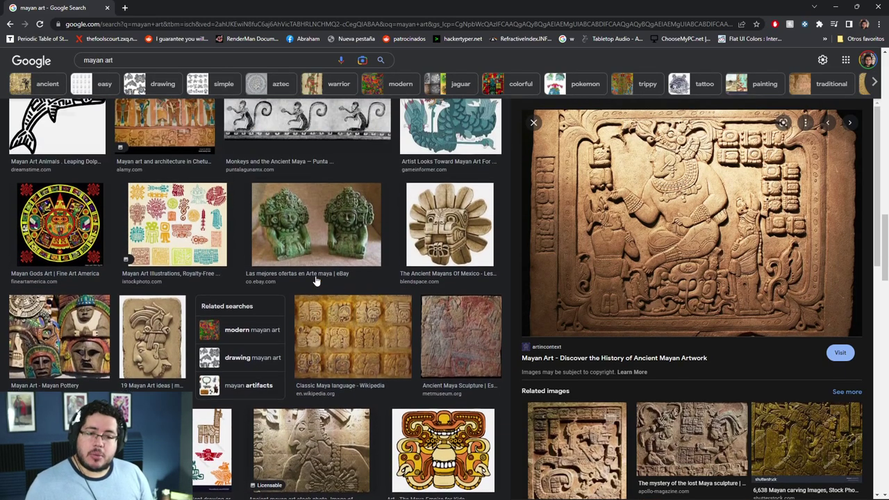
scroll(316, 280, "up", 10)
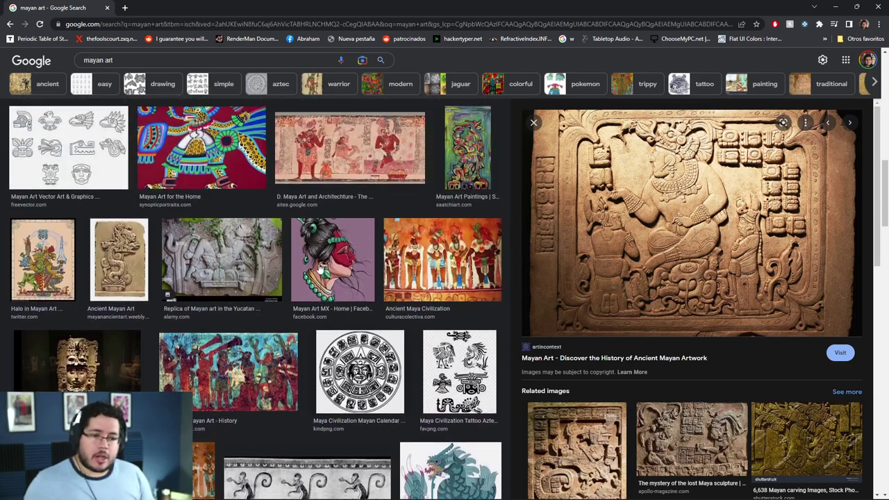
scroll(320, 270, "up", 4)
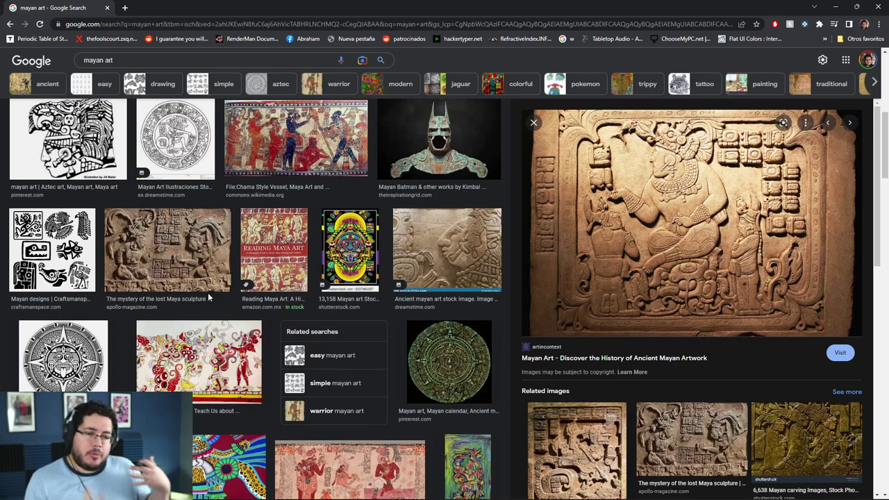
scroll(208, 294, "up", 3)
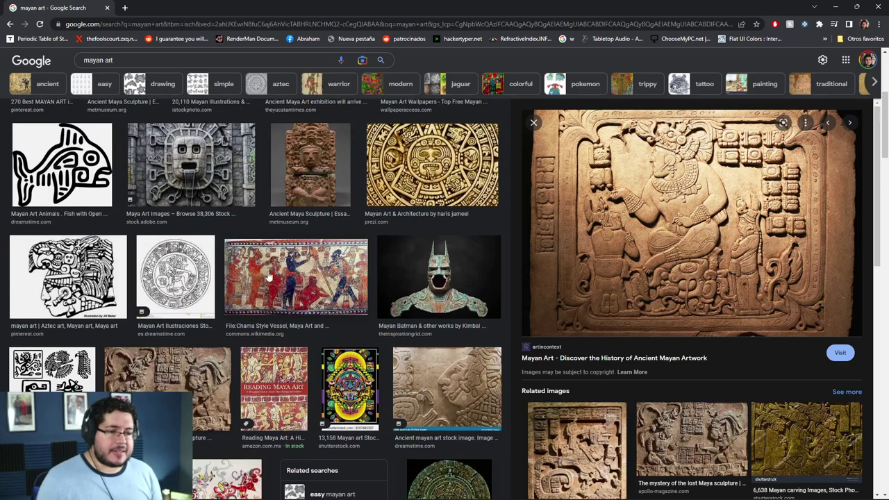
scroll(288, 323, "up", 3)
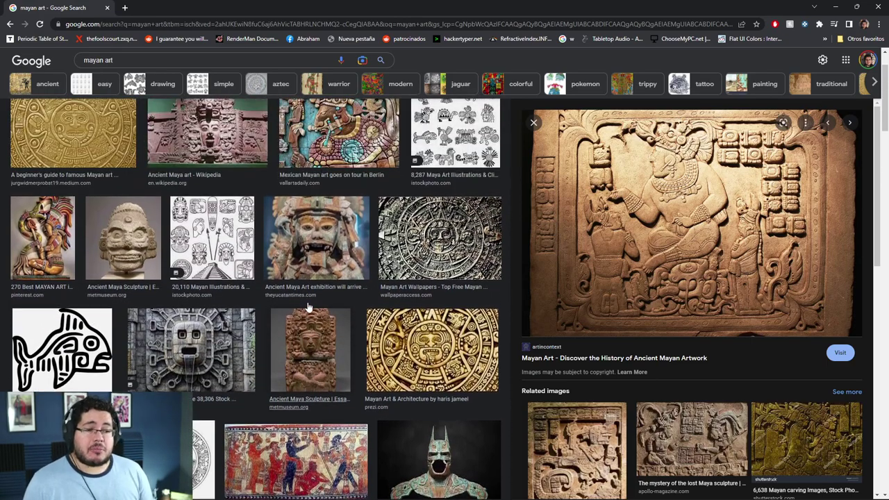
scroll(307, 301, "up", 2)
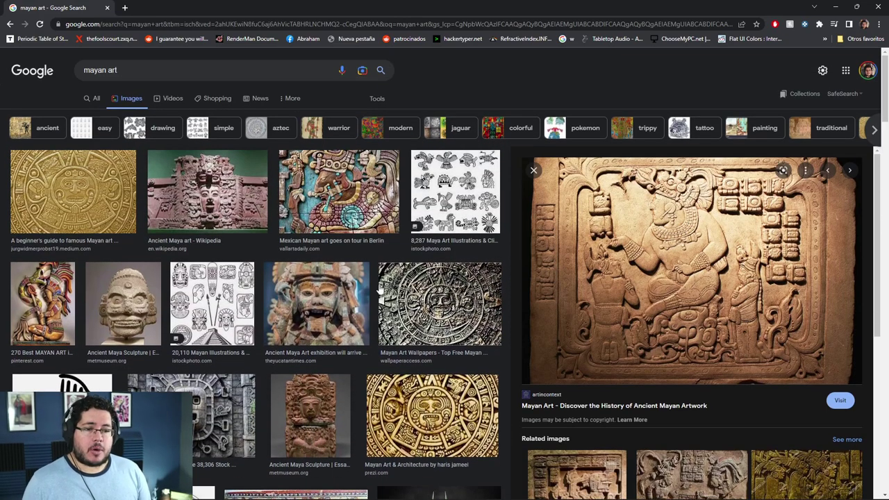
scroll(416, 319, "down", 1)
right_click(414, 365)
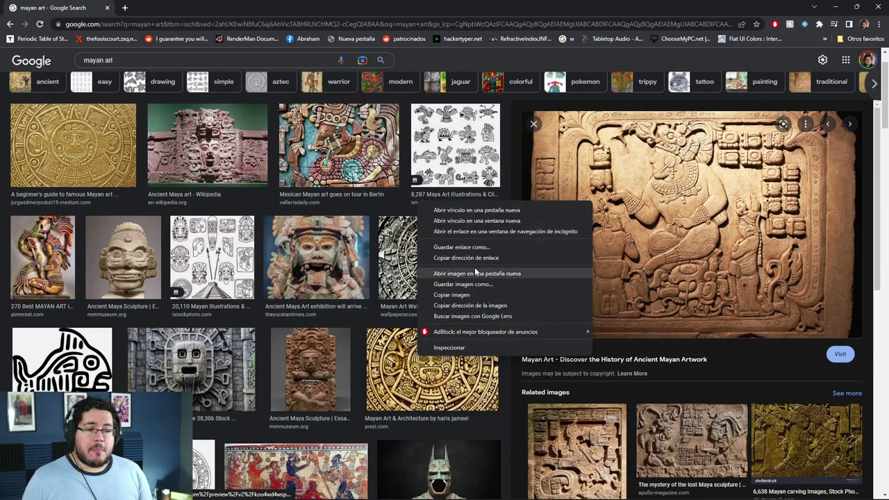
- Paste the golden calendar image below the knife photo, scaled to its width, then return to Chrome
left_click(471, 288)
key("alt+Tab")
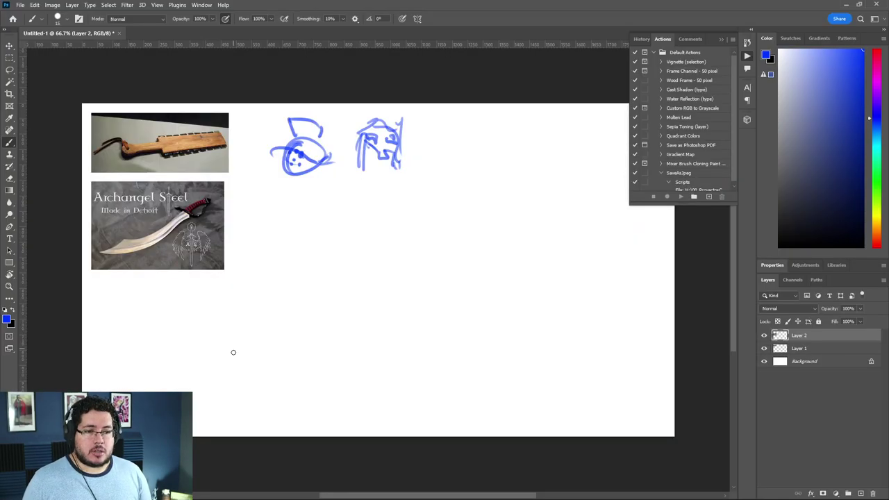
key("ctrl+v")
left_click_drag(373, 276, 168, 326)
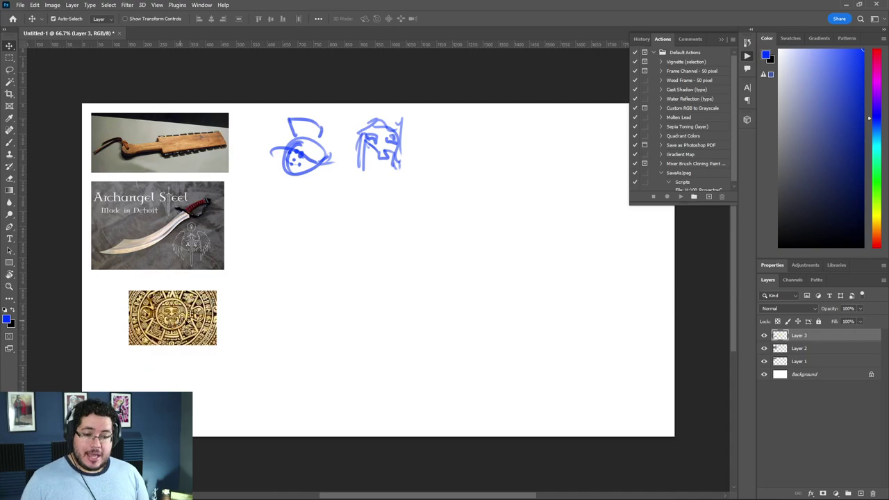
key("ctrl+t")
mouse_move(216, 287)
left_mouse_down()
mouse_move(245, 273)
mouse_move(217, 282)
mouse_move(245, 259)
mouse_move(221, 275)
left_mouse_up()
key("Return")
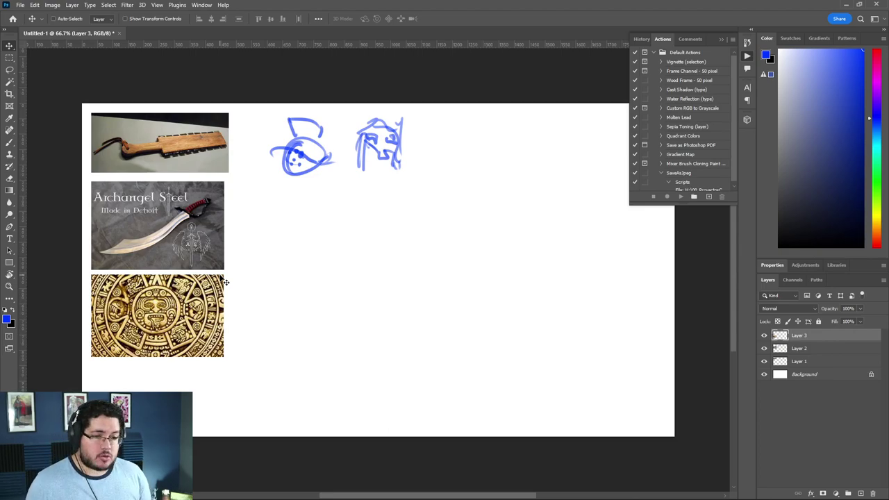
key("alt+Tab")
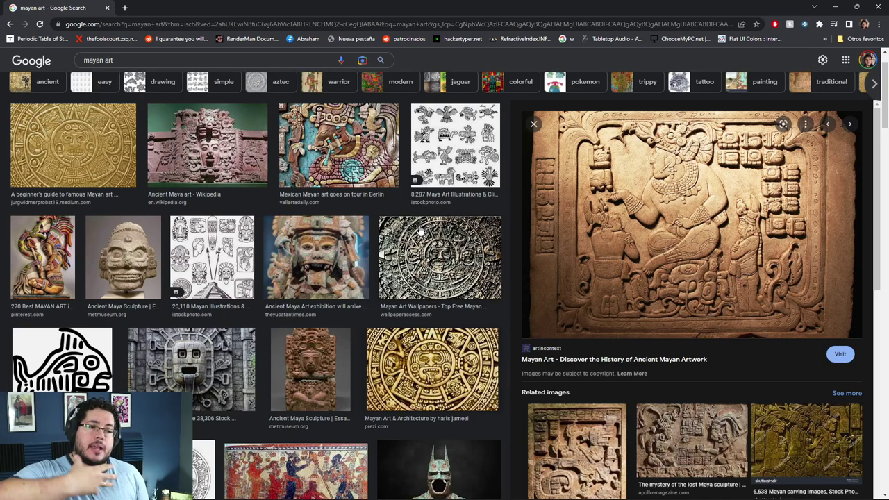
- Replace the query with 'zelda breath of the wild weapons' and search
key("/")
key("BackSpace")
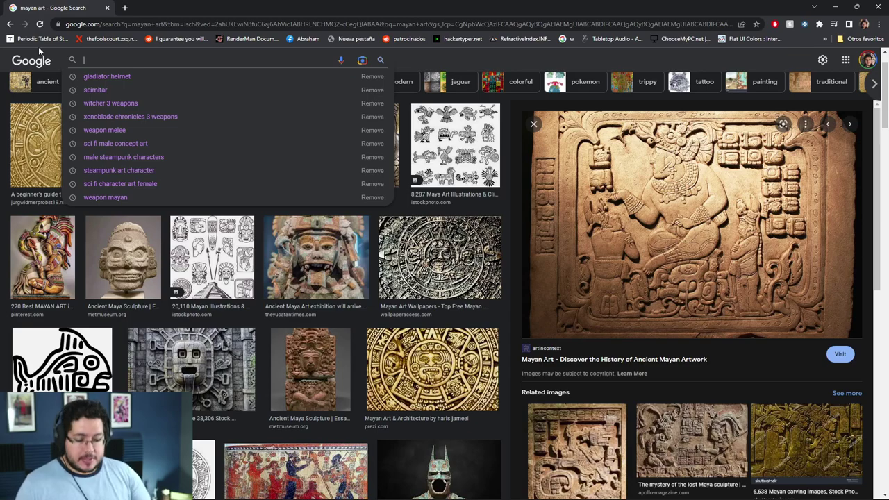
type("zelda")
key("Down")
type("weaponms")
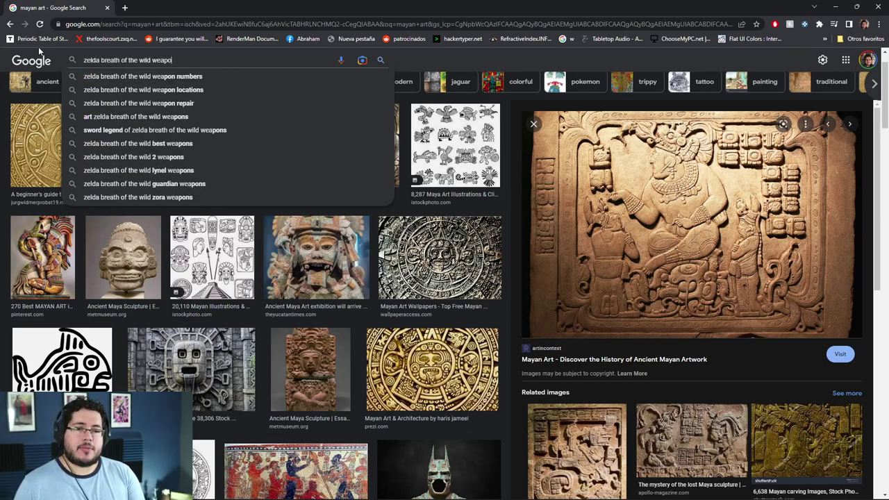
key("BackSpace")
key("BackSpace")
type("s")
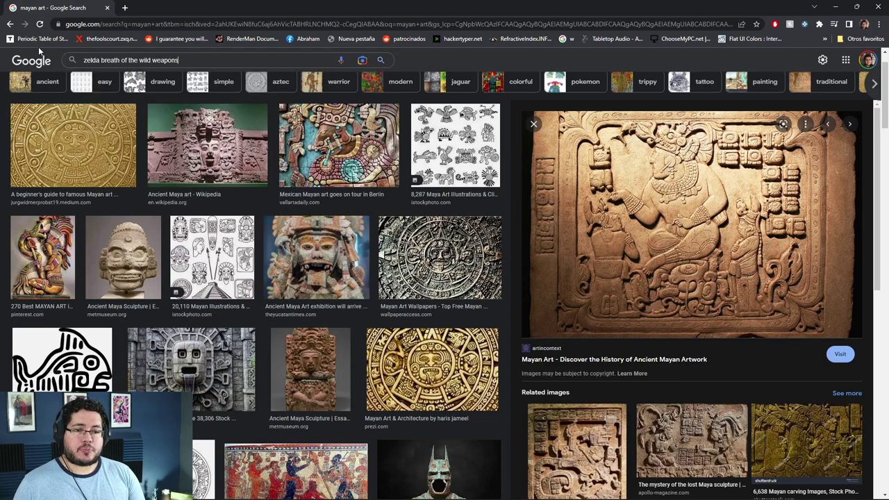
left_click(387, 59)
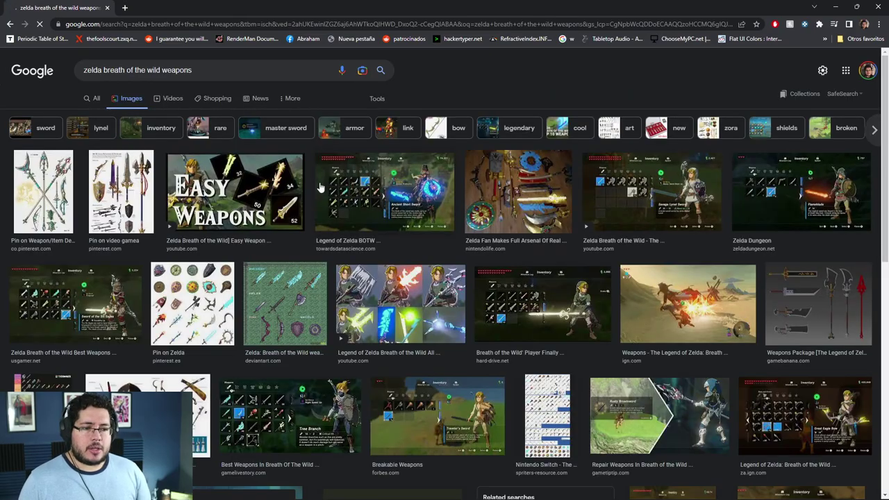
- Refine the search to 'zelda breath of the wild ancient weapons'
left_click(309, 305)
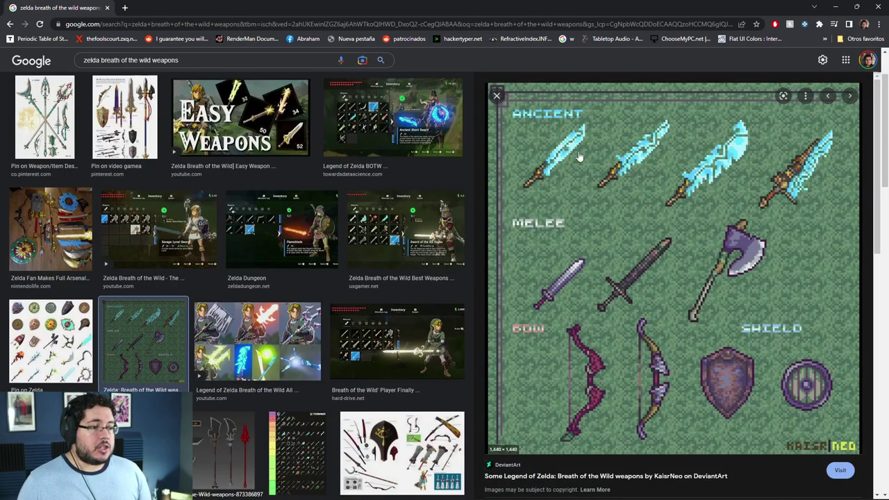
scroll(248, 250, "up", 2)
left_click(160, 69)
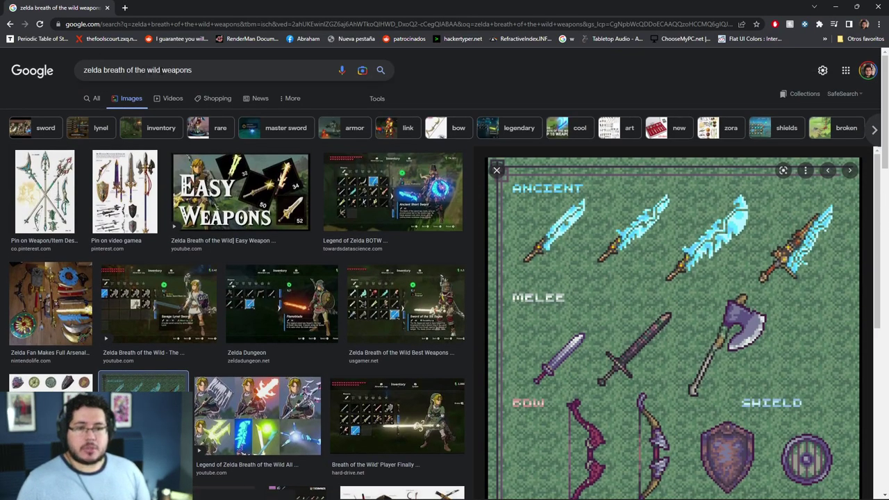
type("acnient")
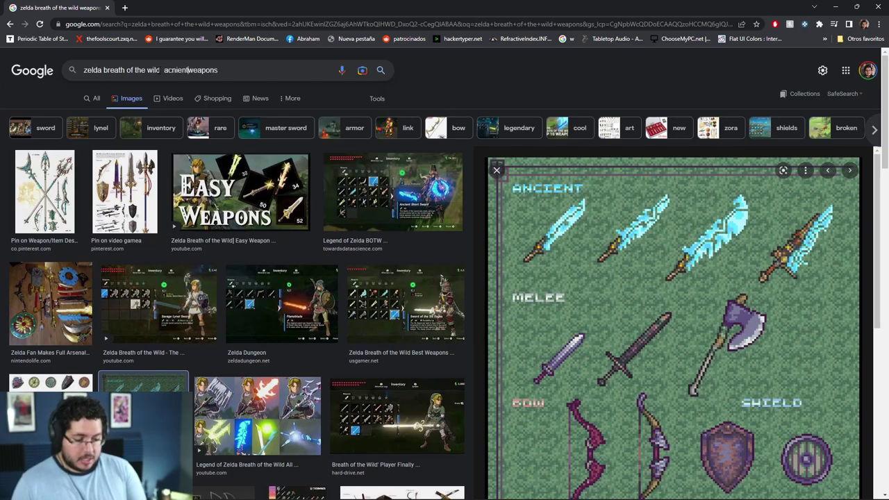
key("Return")
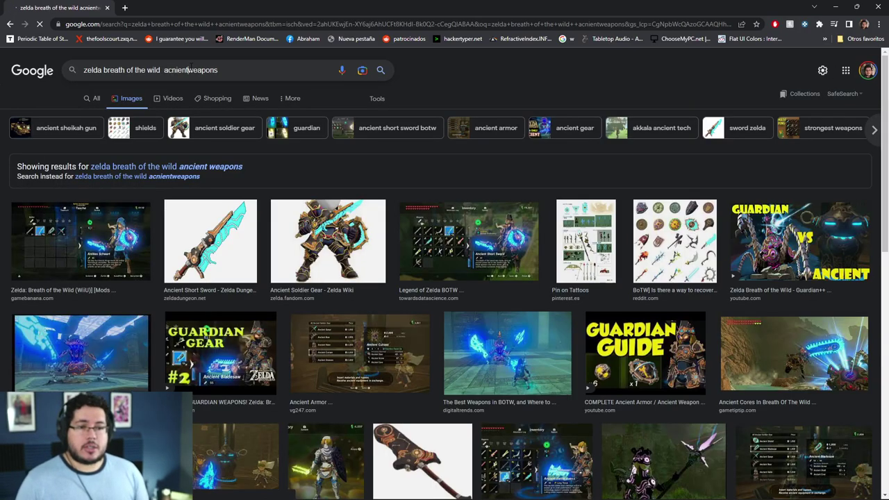
left_click(190, 70)
key("Return")
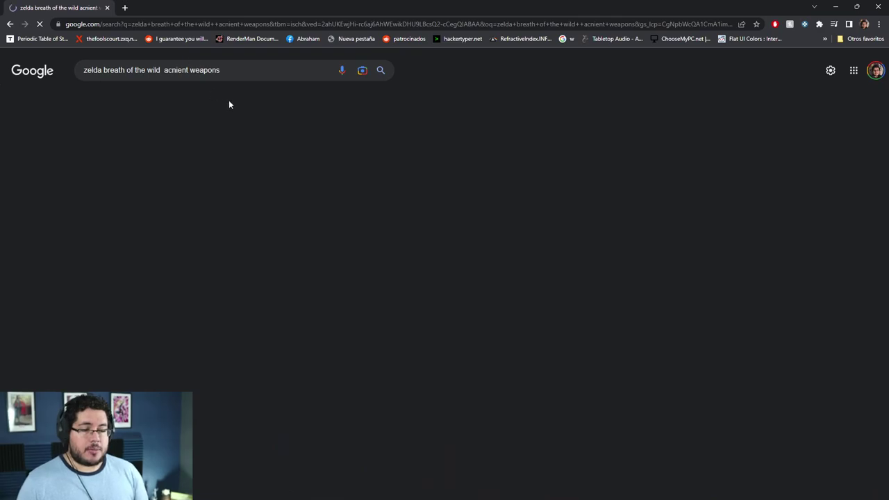
- Preview the Ancient Short Sword and Guardian Sword images, copying the Guardian Sword
left_click(211, 236)
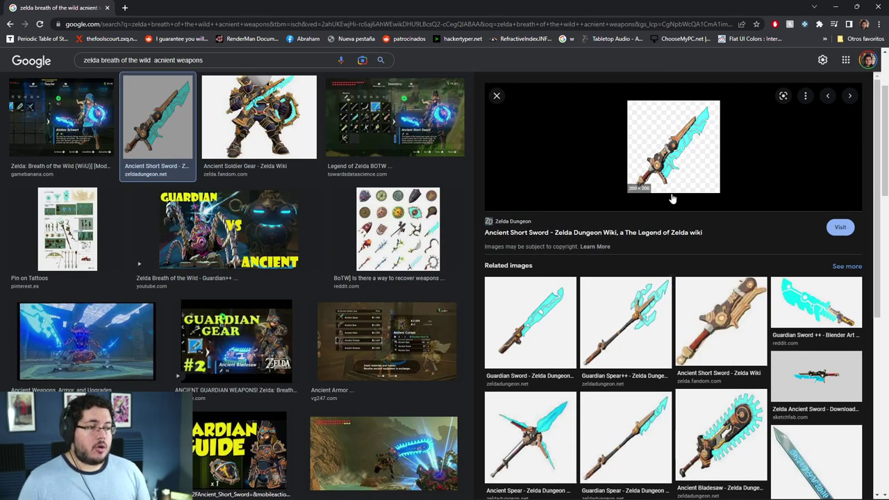
left_click(550, 320)
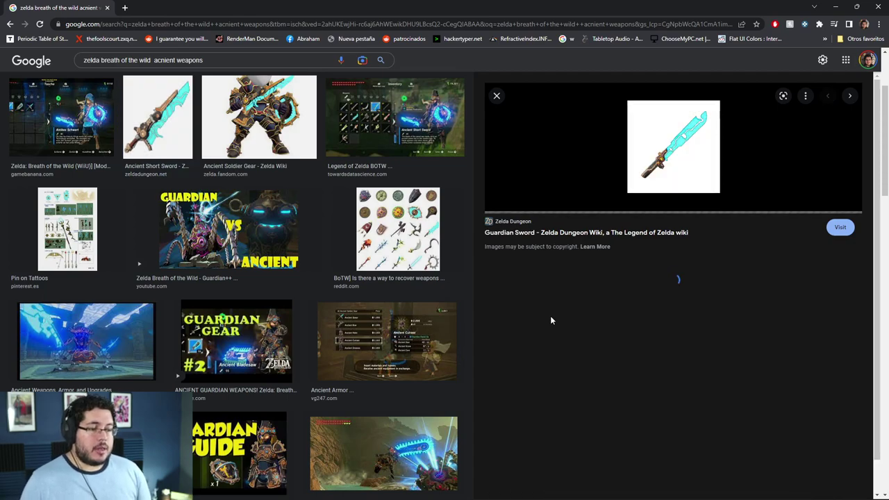
right_click(680, 152)
left_click(722, 237)
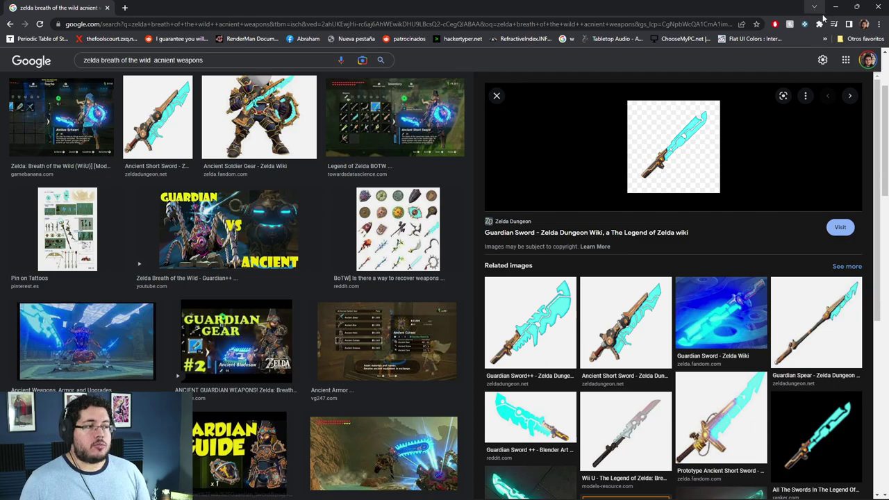
left_click(163, 111)
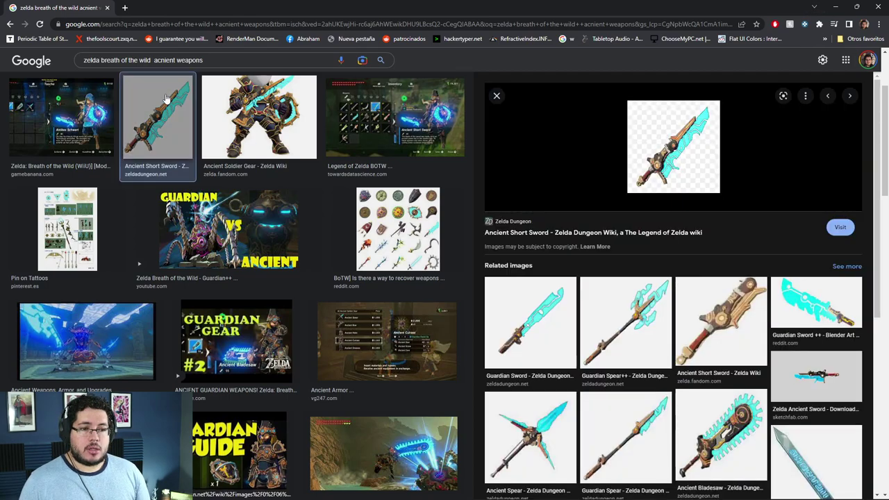
- Copy the Pin on Tattoos weapon design sheet and paste it into Photoshop as a new layer
scroll(372, 257, "down", 2)
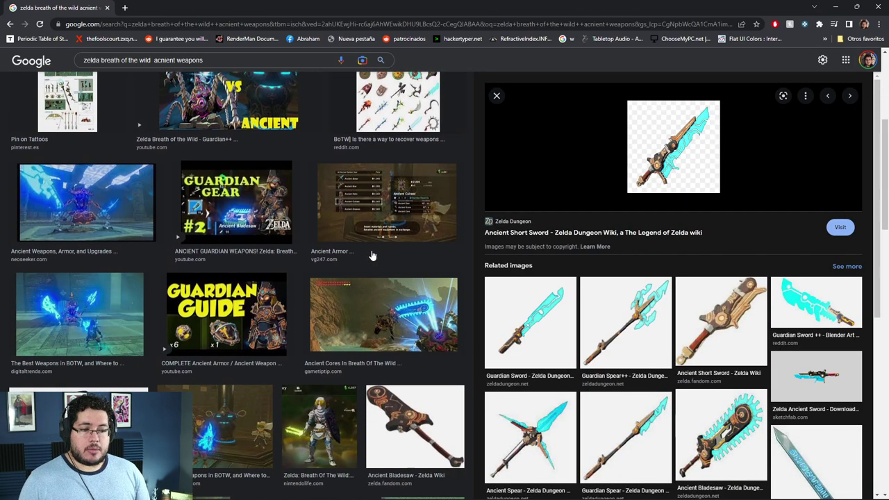
scroll(371, 256, "down", 10)
scroll(372, 256, "down", 6)
scroll(638, 319, "down", 4)
scroll(639, 320, "up", 5)
scroll(143, 222, "up", 5)
scroll(143, 222, "up", 6)
key("Down")
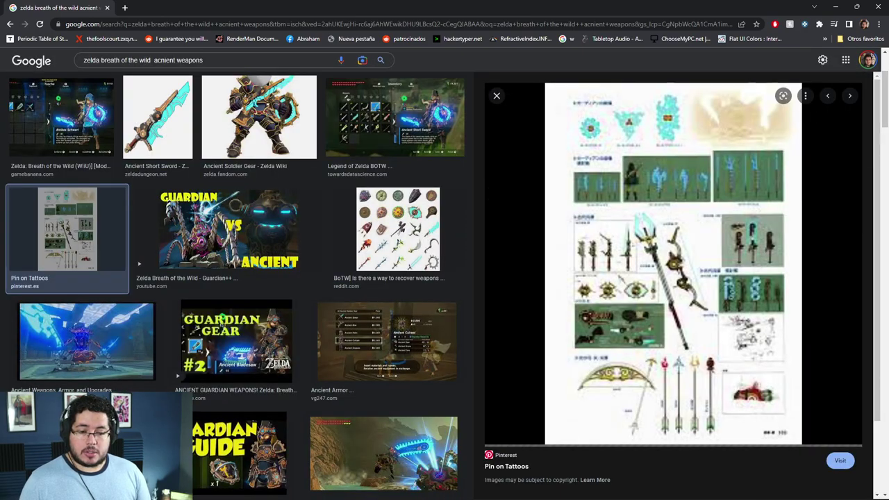
right_click(692, 178)
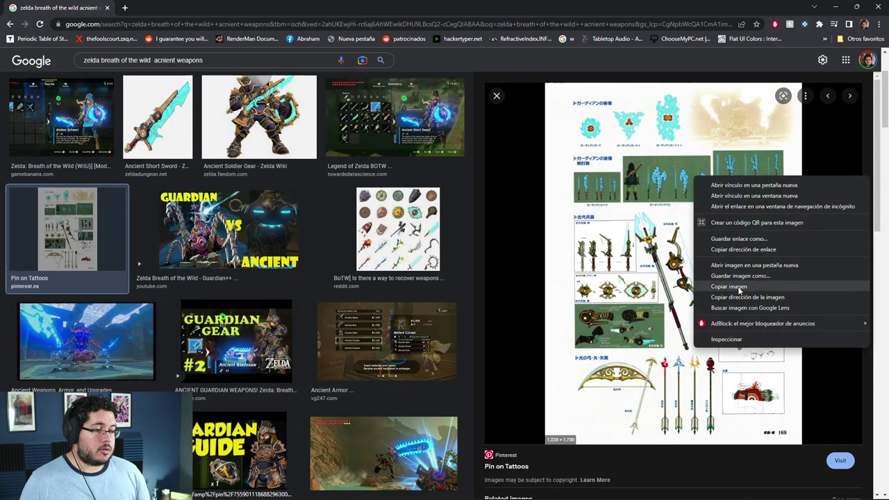
left_click(738, 287)
key("alt+Tab")
key("ctrl+v")
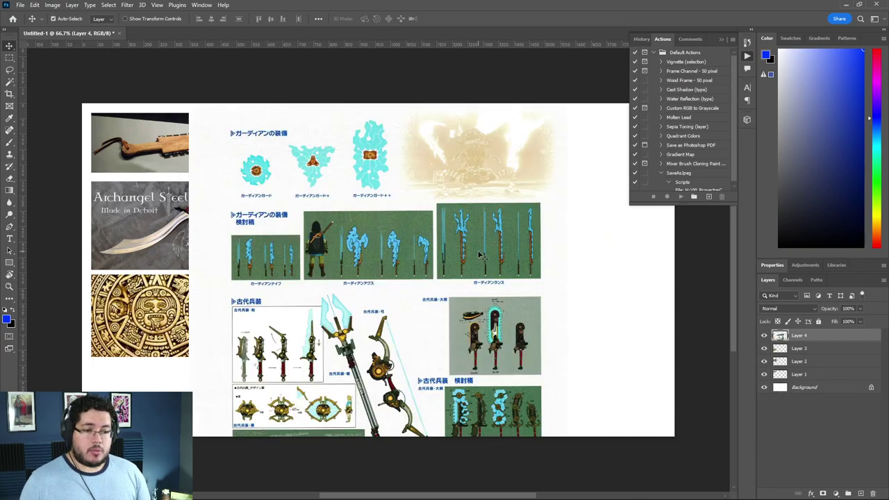
- Scale the weapon sheet down to about 43% below the blue sketches, then return to Chrome
key("ctrl+t")
left_click_drag(573, 106, 329, 263)
left_click_drag(312, 248, 338, 240)
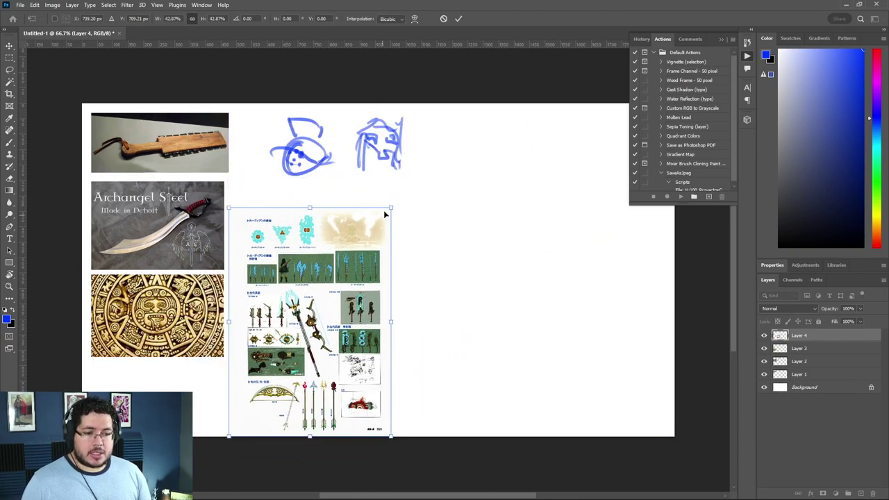
left_click_drag(390, 207, 351, 268)
left_click_drag(307, 302, 309, 279)
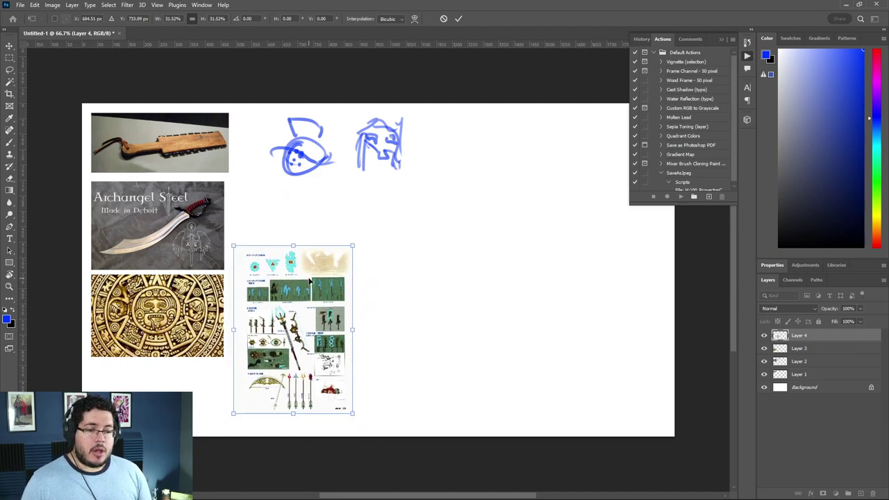
key("Return")
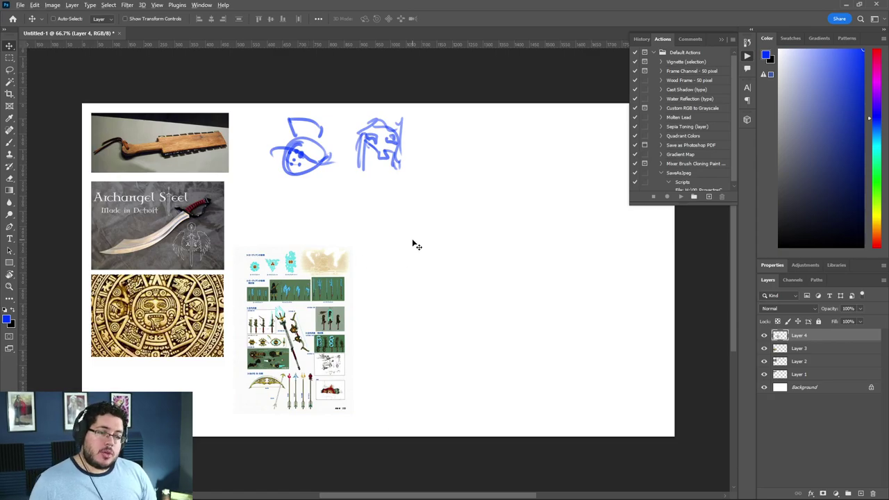
key("alt+Tab")
scroll(339, 229, "up", 2)
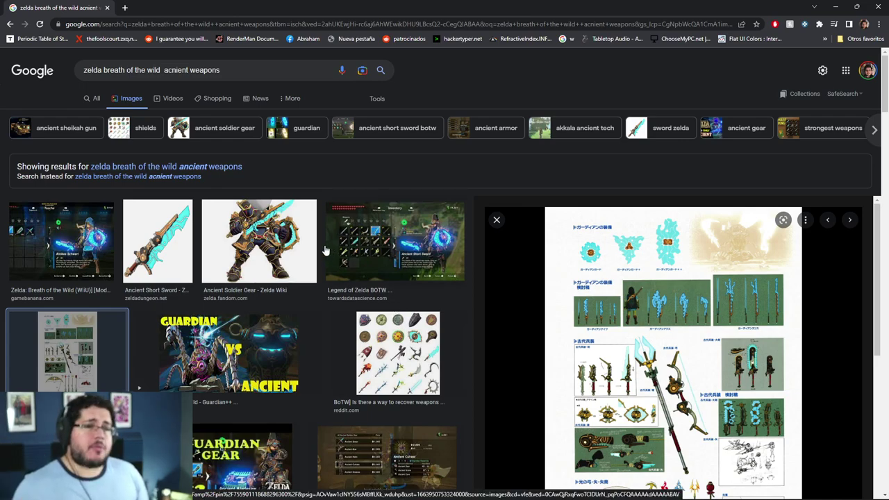
- Replace the query with 'monster hunter greatsword' and search, correcting typos
left_click(250, 69)
left_click_drag(249, 69, 36, 83)
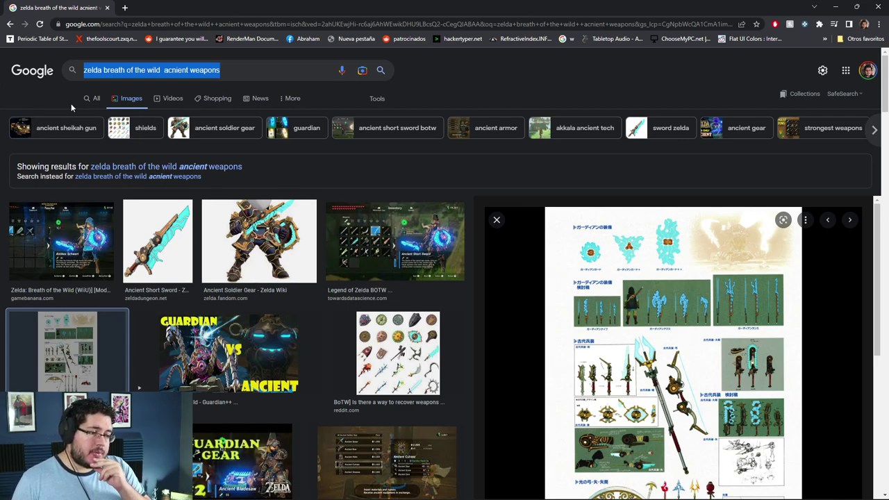
type("monste")
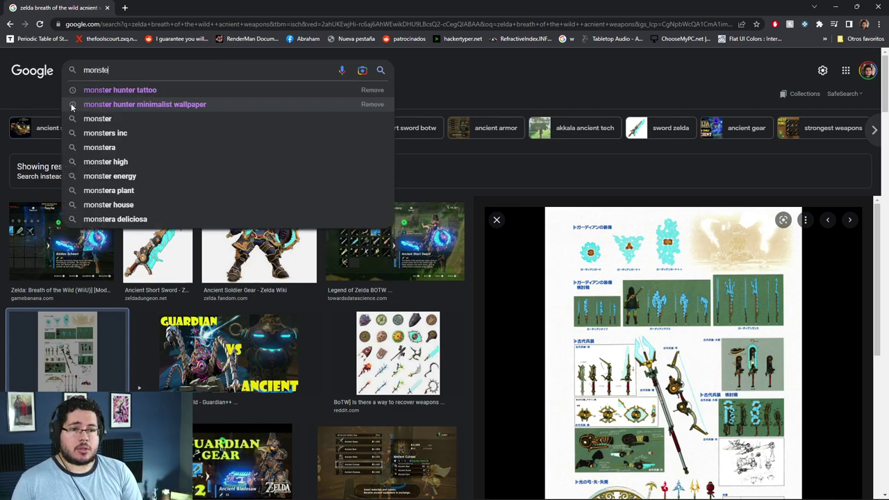
type("r hunter greatwso")
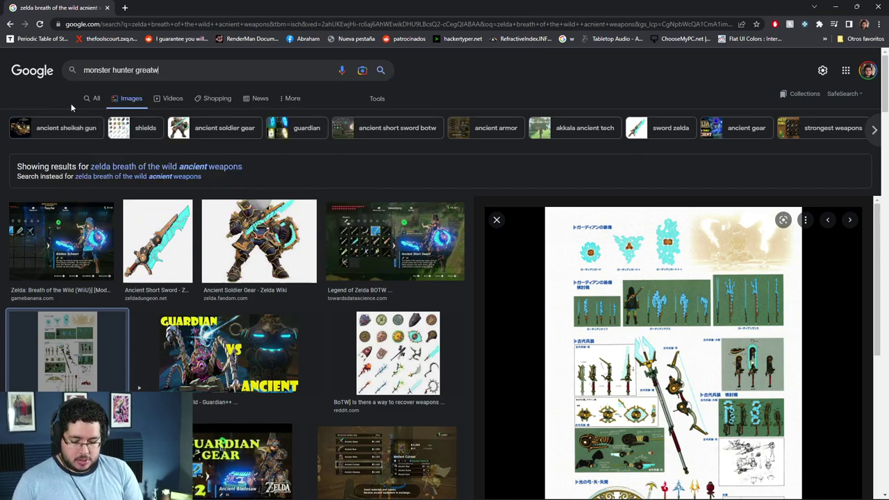
key("BackSpace")
key("BackSpace")
key("BackSpace")
type("sword")
key("Return")
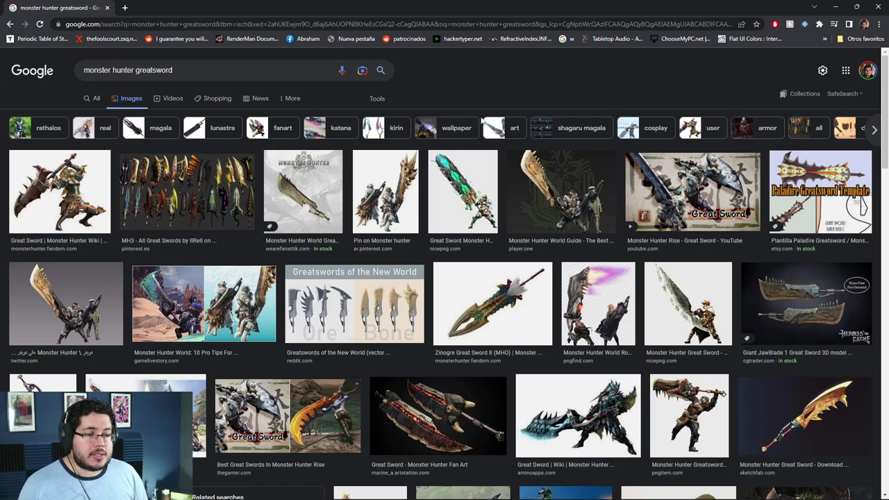
- Copy the NicePNG teal-bladed greatsword image
left_click(437, 189)
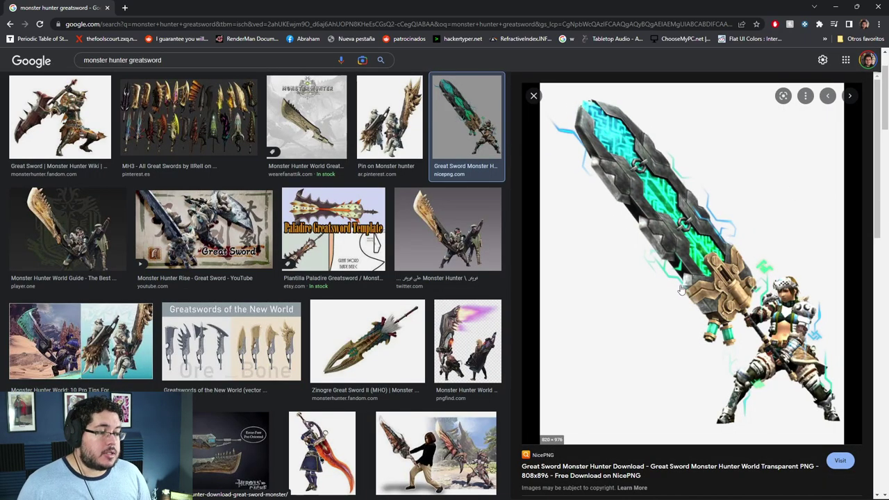
right_click(637, 227)
left_click(683, 336)
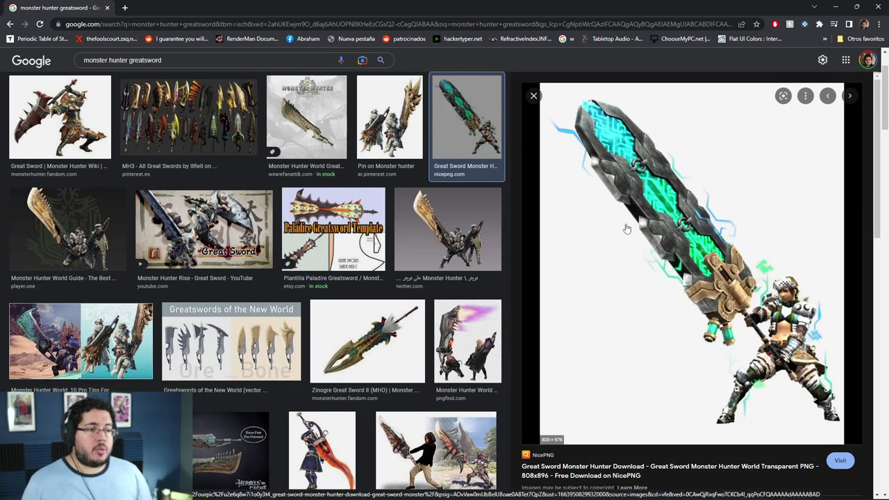
- Paste the greatsword as Layer 5, scaled down and placed beside the knife references
key("alt+Tab")
key("ctrl+v")
key("ctrl+t")
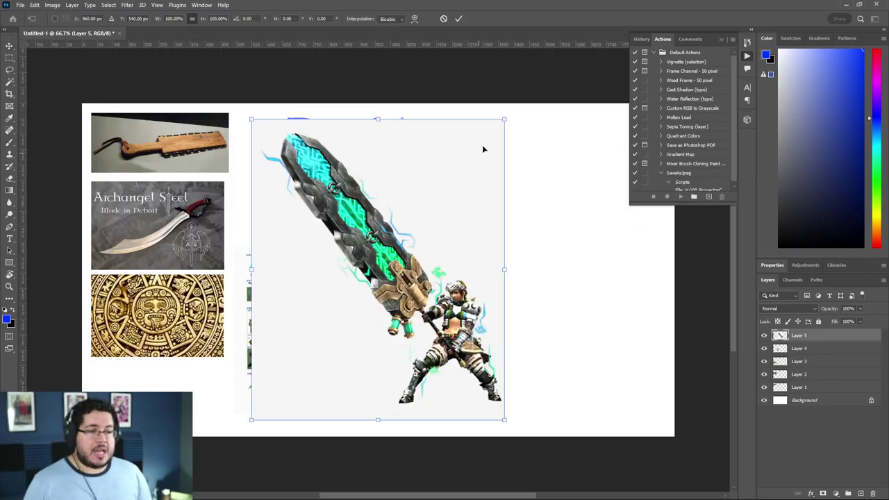
left_click_drag(505, 119, 348, 304)
left_click_drag(335, 361, 319, 175)
key("Return")
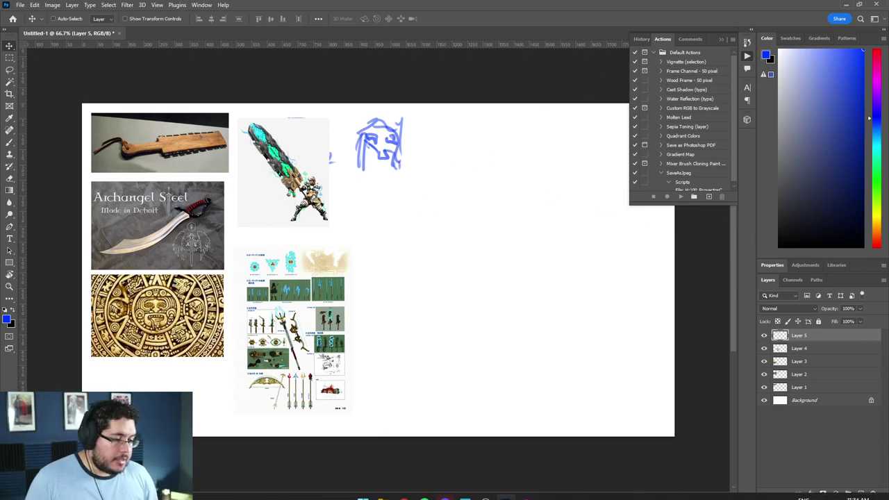
left_click(870, 474)
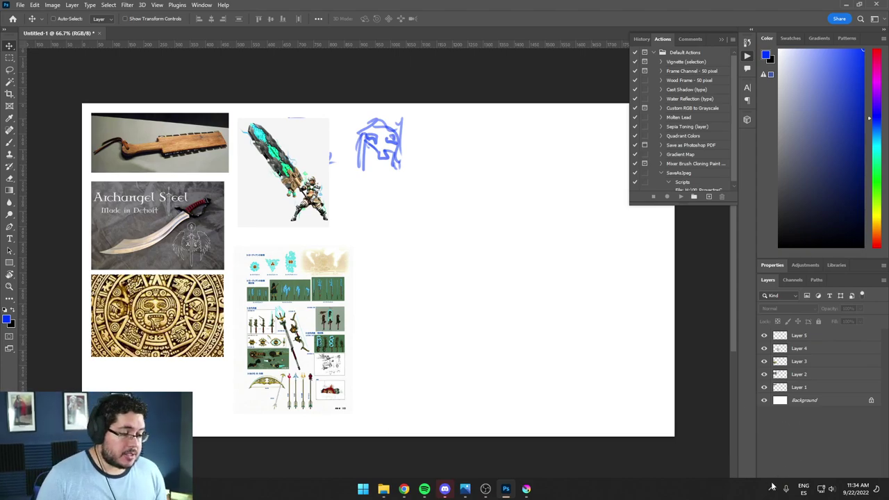
left_click_drag(493, 5, 441, 1)
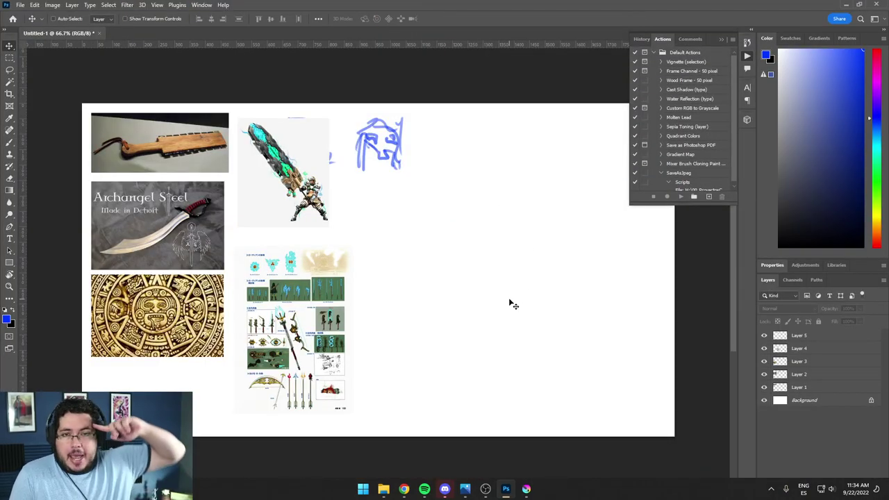
left_click(798, 336)
left_click(525, 489)
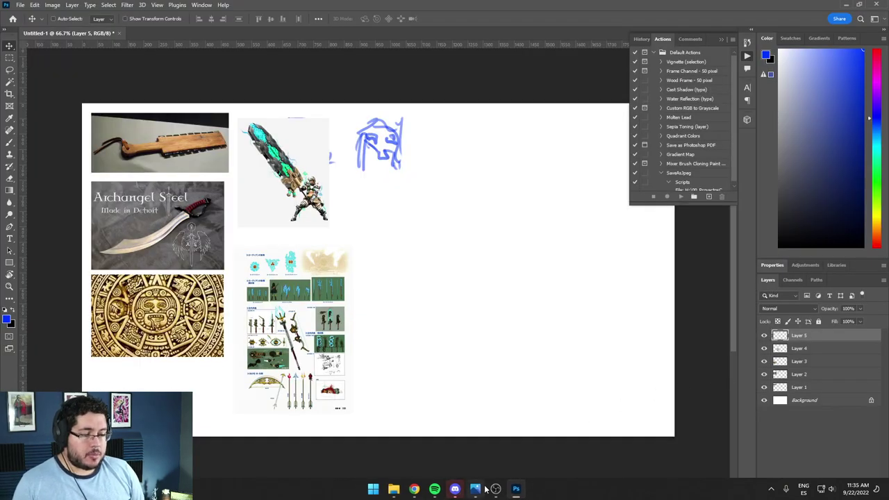
right_click(475, 489)
left_click(470, 463)
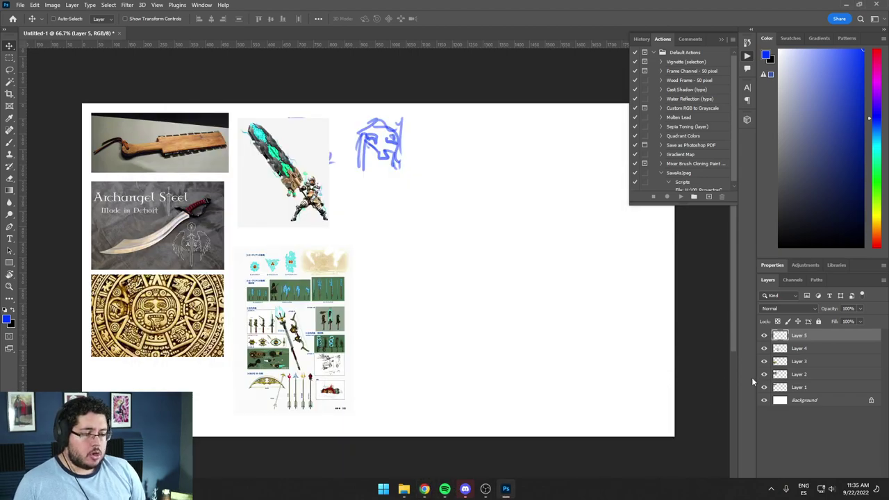
left_click(771, 448)
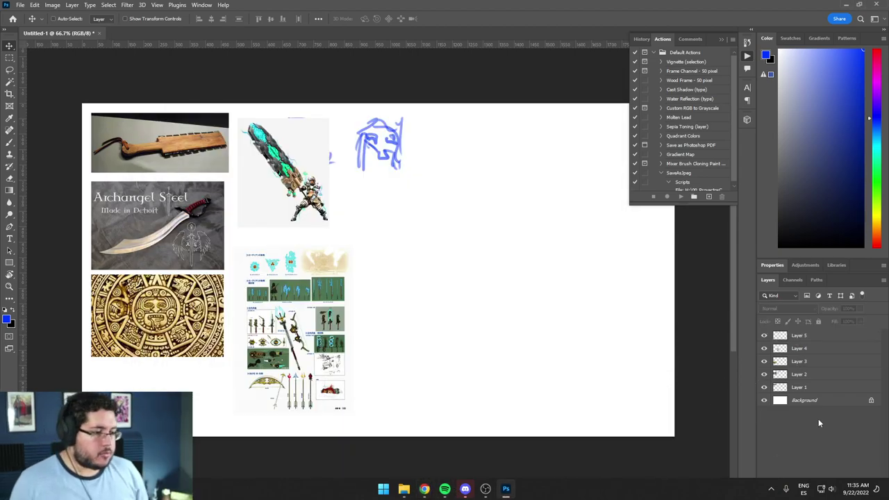
left_click_drag(660, 5, 206, 10)
left_click(224, 9)
left_click(287, 5)
mouse_move(288, 5)
left_mouse_down()
mouse_move(275, 4)
mouse_move(289, 5)
left_mouse_up()
left_click(447, 261)
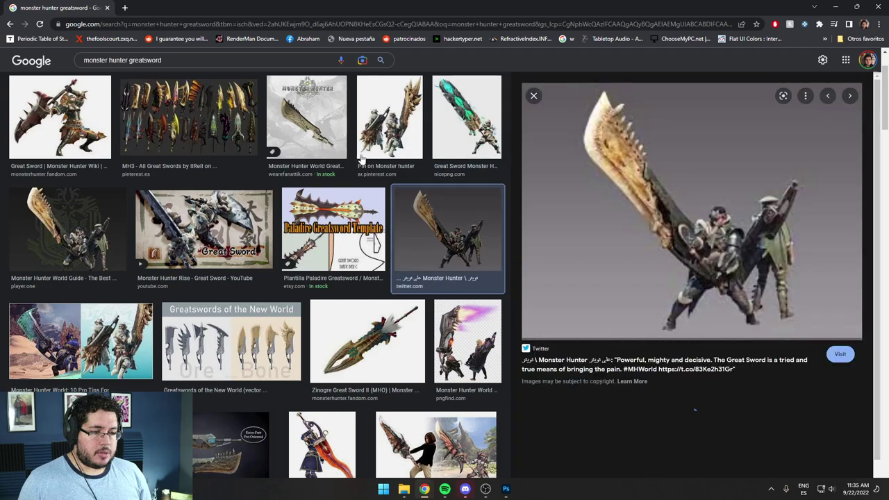
left_click(816, 6)
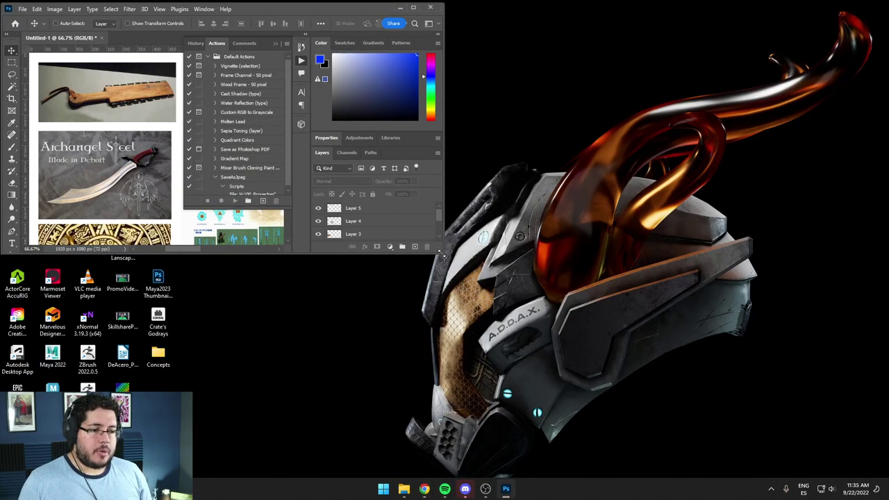
left_click_drag(443, 254, 886, 474)
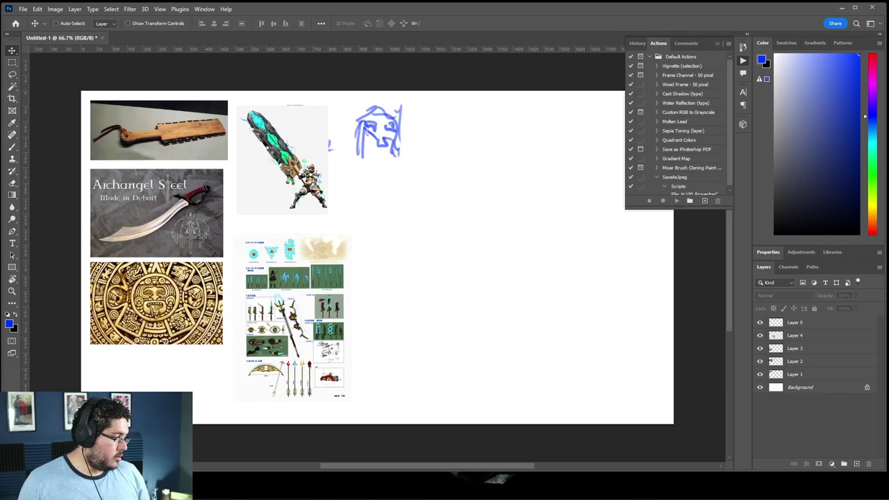
left_click(855, 7)
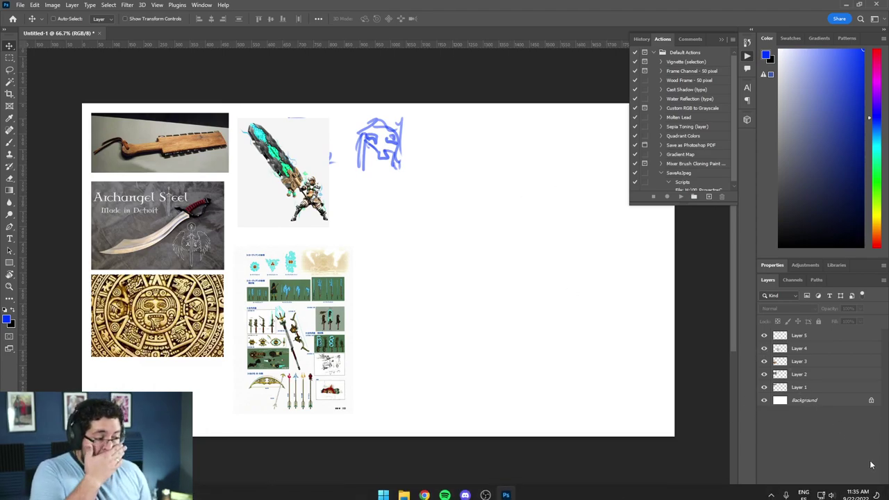
- Add two new layers and set up the Brush with default black and white colours
left_click(860, 493)
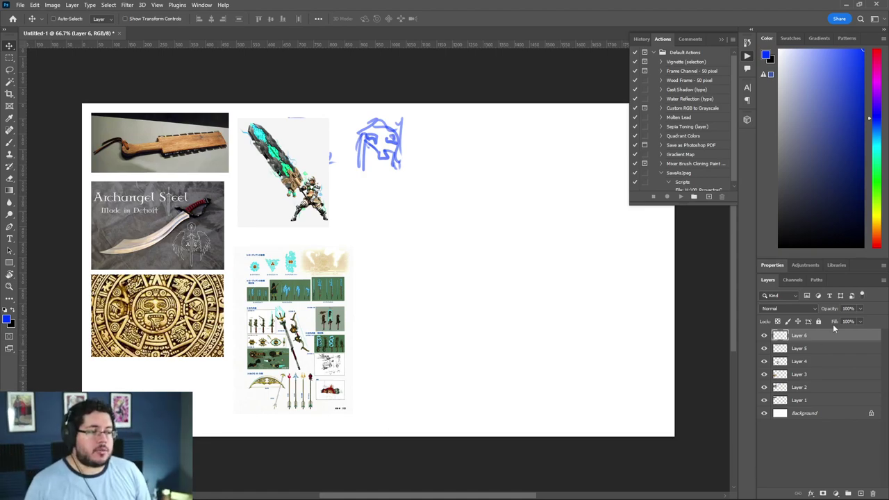
mouse_move(861, 489)
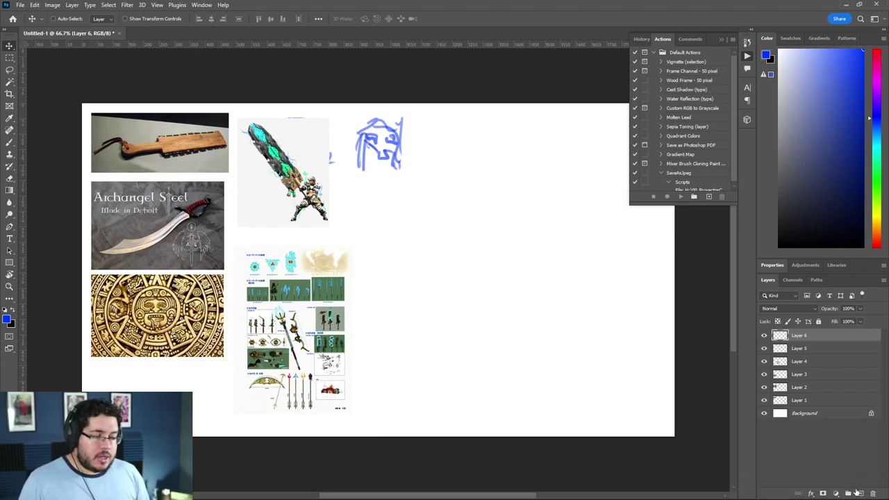
key("ctrl+shift+alt+n")
key("d")
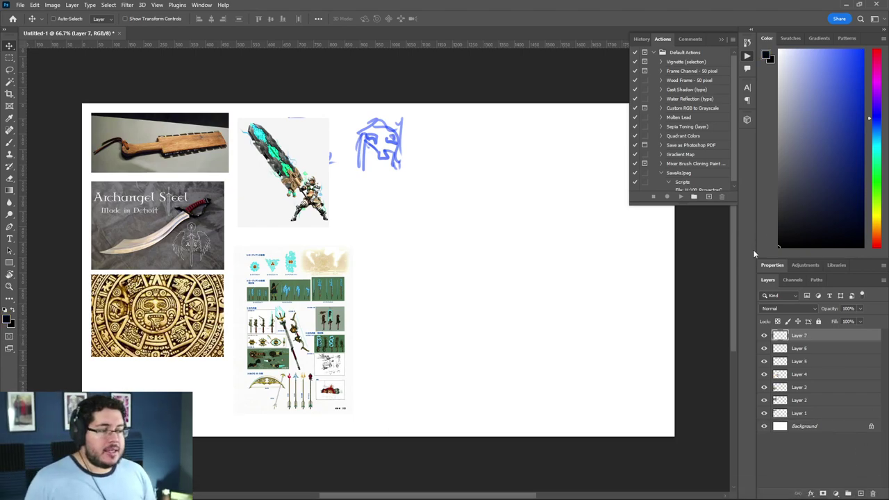
key("b")
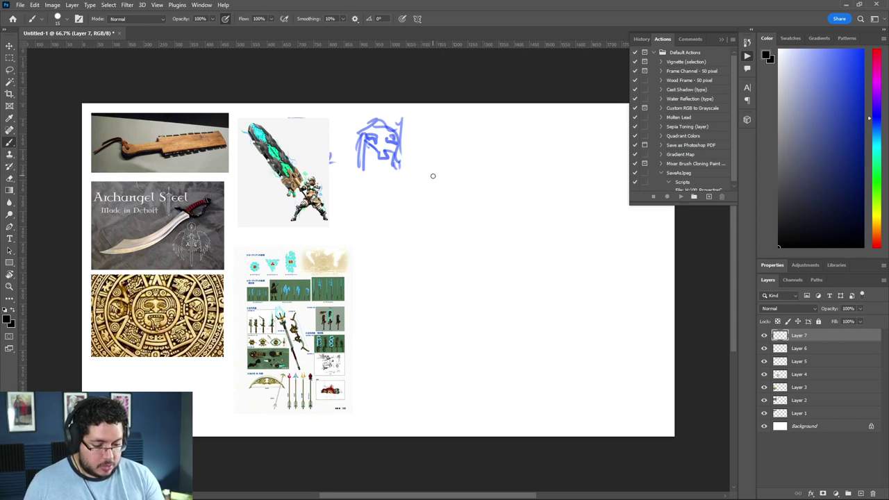
- Sketch a notched curved blade with a hilt and a downward arrow above it
mouse_move(442, 171)
left_mouse_down()
mouse_move(464, 159)
mouse_move(429, 203)
mouse_move(448, 205)
mouse_move(433, 244)
left_mouse_up()
mouse_move(431, 204)
left_mouse_down()
mouse_move(425, 250)
mouse_move(436, 268)
left_mouse_up()
left_click_drag(438, 182, 431, 208)
left_click_drag(435, 200, 443, 208)
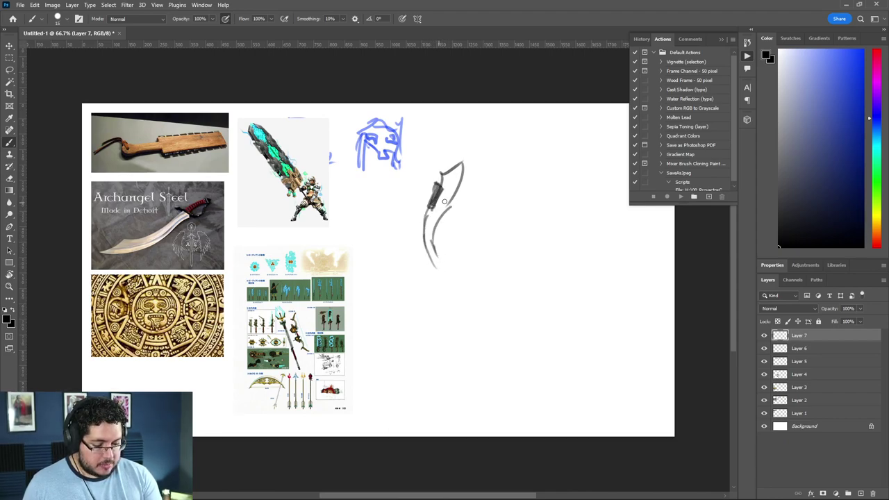
mouse_move(467, 170)
left_mouse_down()
mouse_move(435, 246)
mouse_move(468, 157)
mouse_move(463, 168)
left_mouse_up()
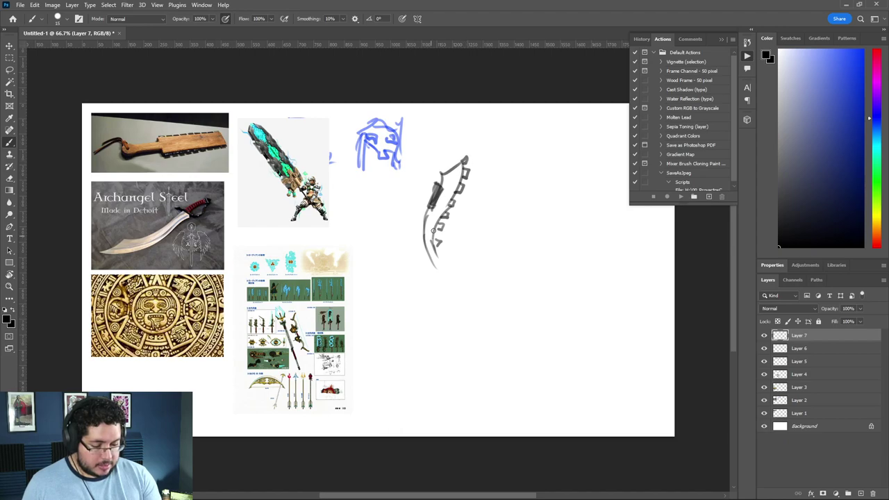
mouse_move(424, 216)
left_mouse_down()
mouse_move(419, 246)
mouse_move(430, 234)
mouse_move(437, 276)
mouse_move(435, 257)
mouse_move(445, 268)
mouse_move(444, 289)
mouse_move(437, 280)
mouse_move(440, 304)
left_mouse_up()
left_click_drag(438, 263, 437, 273)
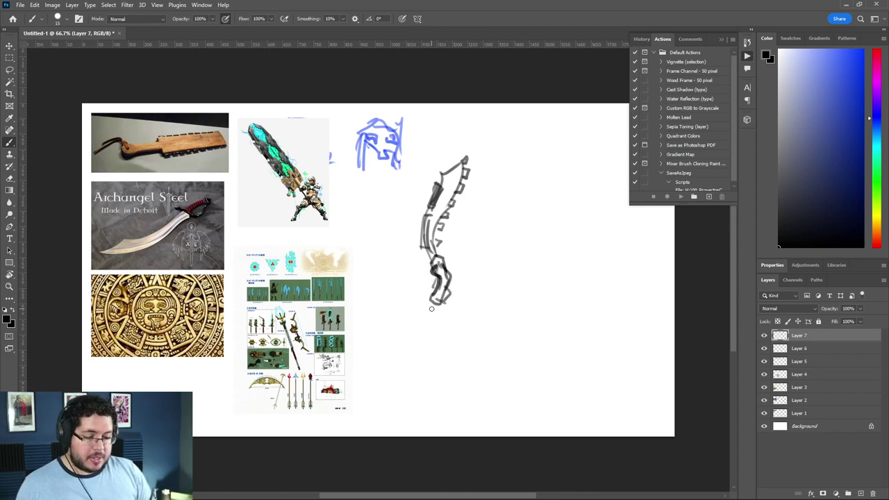
mouse_move(448, 129)
left_mouse_down()
mouse_move(459, 121)
mouse_move(454, 130)
left_mouse_up()
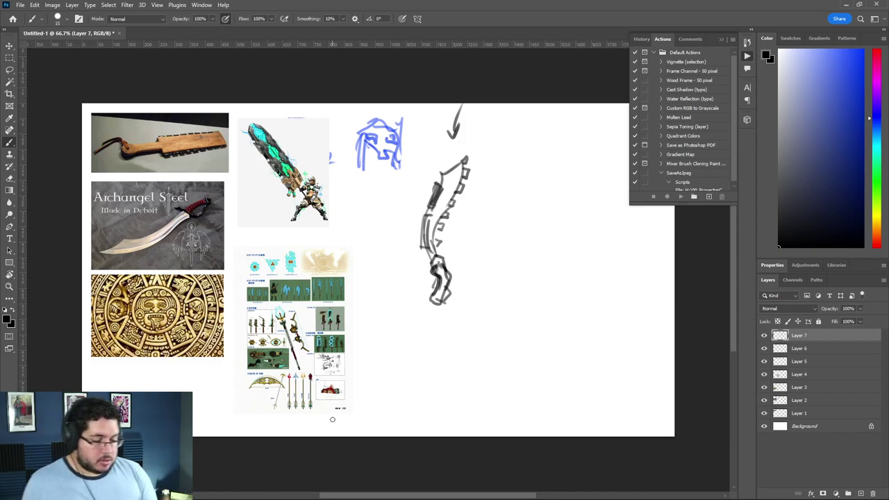
- Scribble four looser blade variations to the right of and below the first sketch
mouse_move(519, 169)
left_mouse_down()
mouse_move(510, 232)
mouse_move(531, 162)
mouse_move(525, 283)
mouse_move(525, 258)
left_mouse_up()
mouse_move(525, 169)
left_mouse_down()
mouse_move(540, 260)
mouse_move(555, 270)
mouse_move(519, 248)
mouse_move(514, 149)
mouse_move(527, 300)
left_mouse_up()
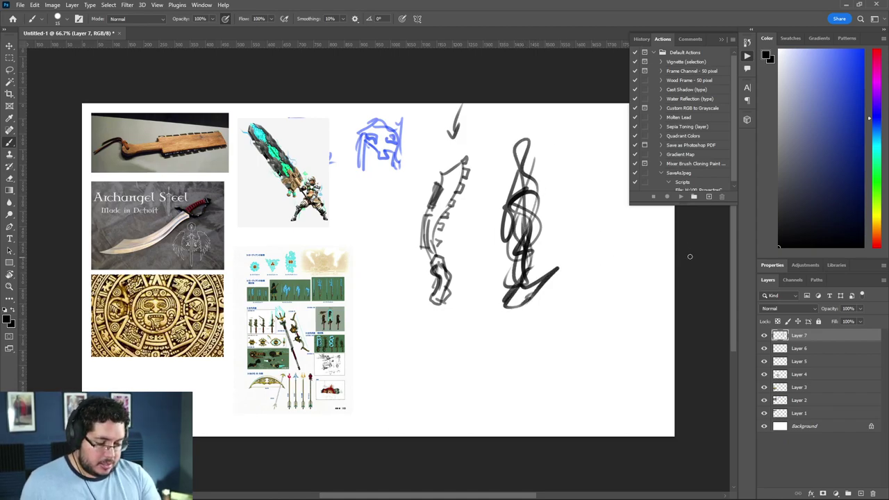
left_click(721, 40)
mouse_move(597, 179)
left_mouse_down()
mouse_move(603, 258)
mouse_move(648, 148)
mouse_move(611, 196)
mouse_move(631, 206)
mouse_move(614, 275)
mouse_move(621, 285)
mouse_move(640, 242)
left_mouse_up()
mouse_move(465, 298)
left_mouse_down()
mouse_move(463, 430)
mouse_move(486, 402)
mouse_move(513, 392)
mouse_move(460, 288)
mouse_move(472, 381)
mouse_move(568, 409)
mouse_move(579, 253)
left_mouse_up()
mouse_move(568, 312)
left_mouse_down()
mouse_move(588, 418)
mouse_move(604, 400)
mouse_move(595, 349)
mouse_move(573, 399)
mouse_move(542, 371)
left_mouse_up()
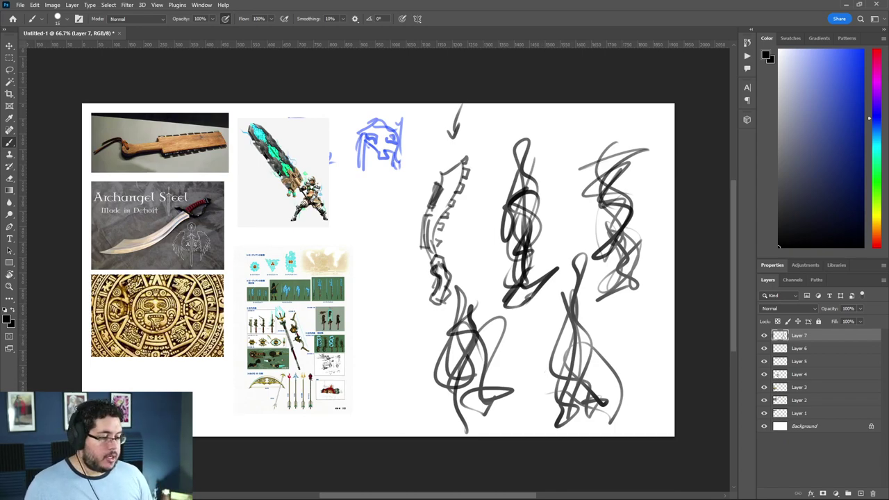
- Add new Layer 8 and fade the scribble Layer 7 to 26% opacity
left_click(860, 493)
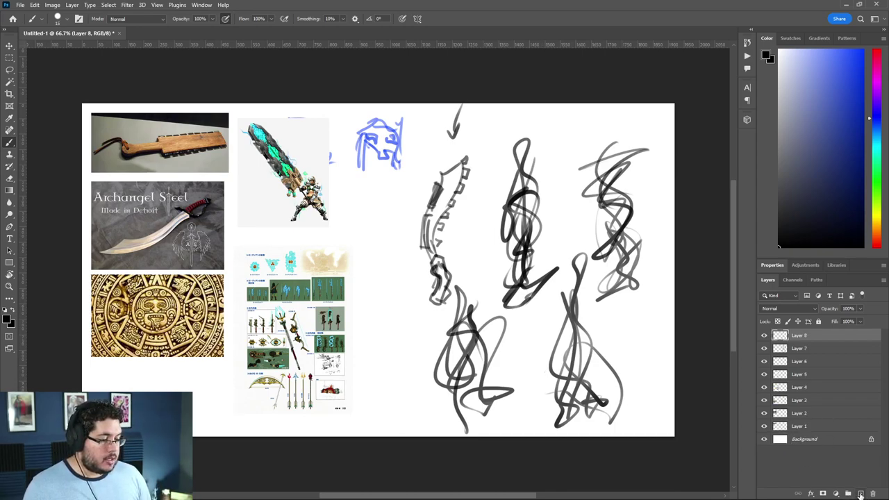
left_click(815, 347)
left_click_drag(832, 310, 828, 313)
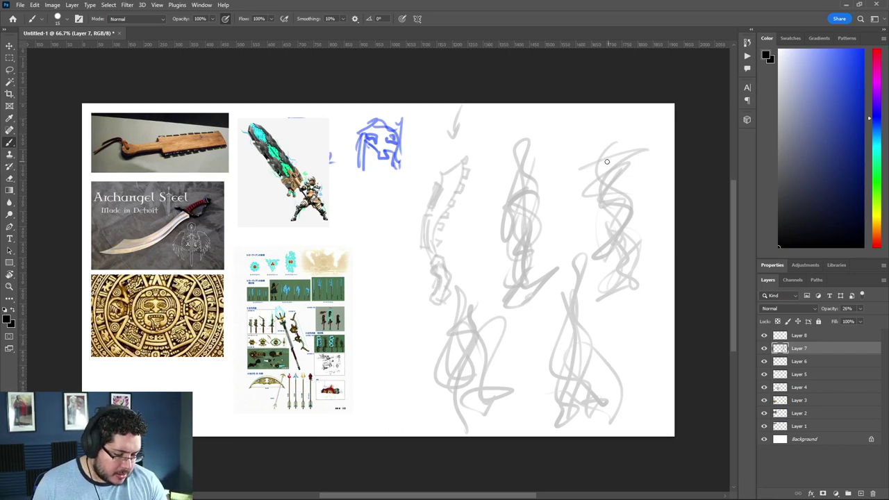
mouse_move(602, 159)
left_mouse_down()
mouse_move(648, 148)
mouse_move(621, 161)
mouse_move(632, 177)
mouse_move(596, 164)
mouse_move(617, 211)
mouse_move(594, 169)
mouse_move(620, 208)
mouse_move(625, 175)
mouse_move(626, 233)
mouse_move(633, 217)
mouse_move(626, 269)
left_mouse_up()
key("alt+bracketright")
- Ink dark outlines down the upper-right blade sketch, redrawing its right curve and bottom
left_click_drag(629, 223, 620, 275)
mouse_move(614, 218)
left_mouse_down()
mouse_move(612, 270)
mouse_move(623, 254)
left_mouse_up()
left_click_drag(637, 217, 625, 254)
key("ctrl+z")
left_click_drag(628, 221, 627, 260)
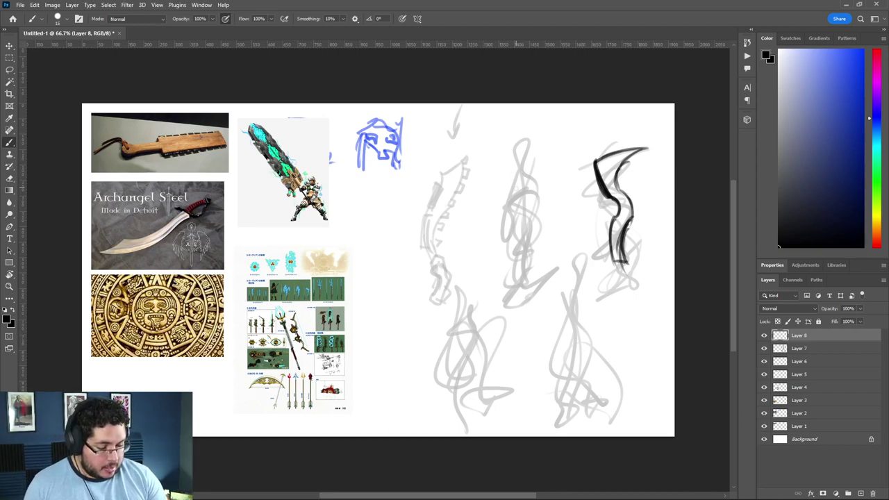
- Ink the middle blade's left edge, hooked bottom notch and right contour
left_click_drag(526, 137, 501, 236)
left_click_drag(512, 162, 500, 246)
mouse_move(528, 138)
left_mouse_down()
mouse_move(500, 201)
mouse_move(500, 233)
mouse_move(520, 176)
mouse_move(533, 178)
left_mouse_up()
mouse_move(508, 226)
left_mouse_down()
mouse_move(501, 245)
mouse_move(519, 232)
mouse_move(506, 271)
mouse_move(512, 293)
left_mouse_up()
mouse_move(522, 252)
left_mouse_down()
mouse_move(523, 290)
mouse_move(511, 264)
left_mouse_up()
left_click_drag(518, 233, 515, 251)
left_click_drag(516, 238, 510, 259)
left_click_drag(520, 229, 515, 247)
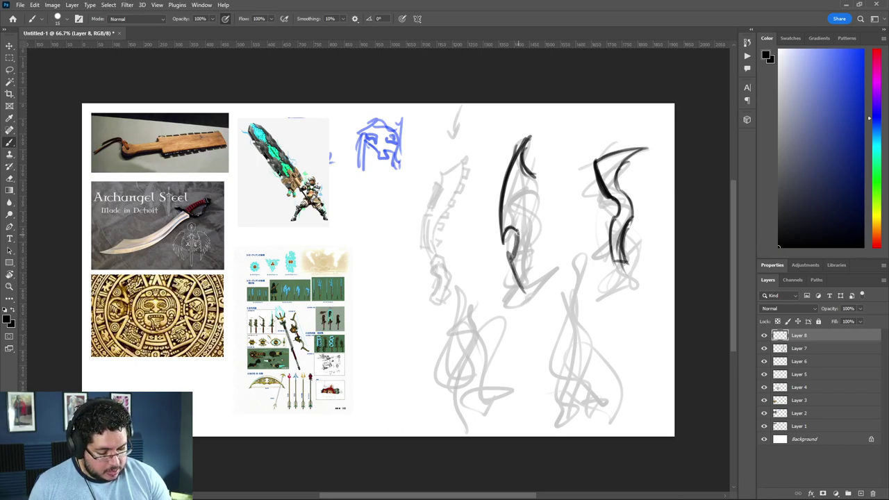
mouse_move(536, 175)
left_mouse_down()
mouse_move(535, 217)
mouse_move(514, 241)
mouse_move(542, 270)
mouse_move(523, 291)
left_mouse_up()
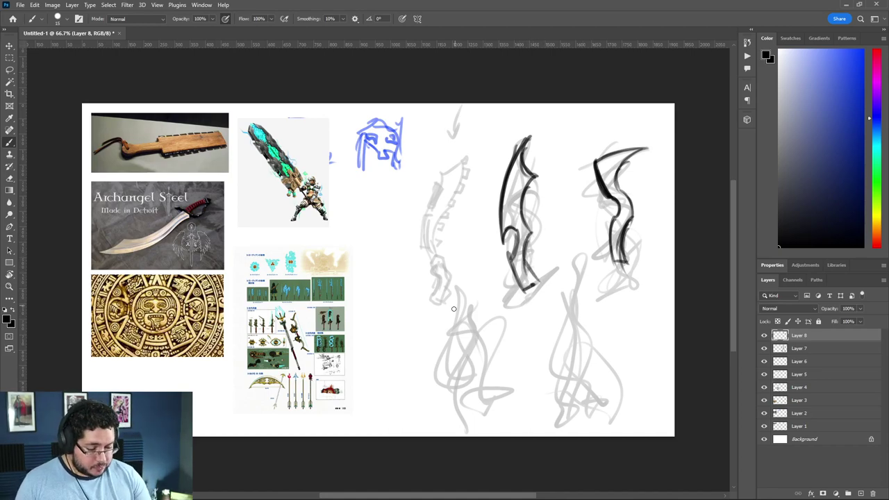
- Trace the lower-left sketch's left side, right side and bottom curve in black, redoing one stroke
mouse_move(452, 326)
left_mouse_down()
mouse_move(461, 382)
mouse_move(439, 374)
mouse_move(445, 384)
mouse_move(450, 329)
mouse_move(460, 384)
left_mouse_up()
left_click_drag(456, 288, 448, 321)
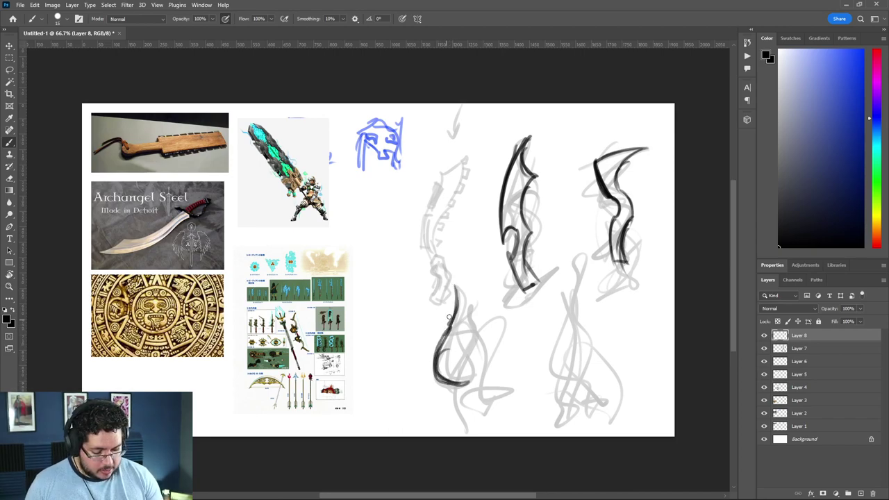
left_click_drag(456, 280, 470, 327)
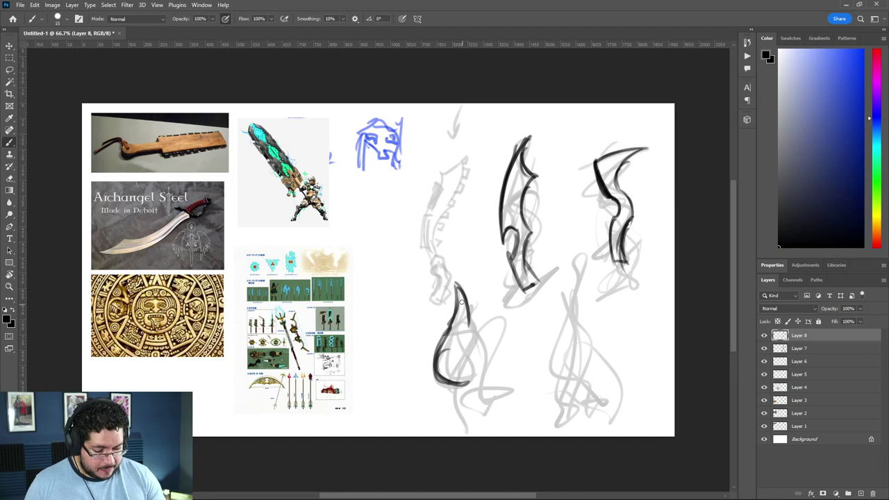
key("ctrl+z")
key("ctrl+z")
key("ctrl+z")
mouse_move(460, 295)
left_mouse_down()
mouse_move(479, 325)
mouse_move(451, 320)
mouse_move(485, 329)
mouse_move(486, 370)
mouse_move(465, 386)
mouse_move(475, 407)
left_mouse_up()
mouse_move(485, 370)
left_mouse_down()
mouse_move(490, 398)
mouse_move(501, 394)
mouse_move(488, 400)
mouse_move(497, 394)
left_mouse_up()
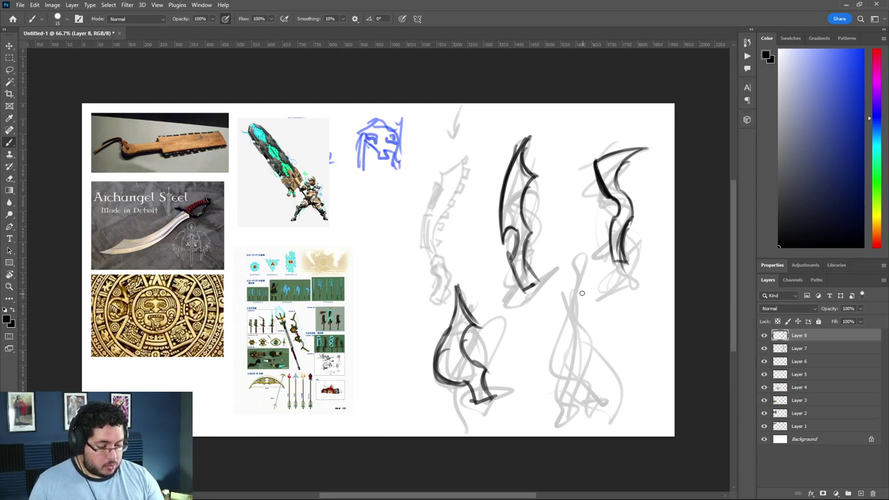
- Outline the tall lower-right blade's left edge, tip and bottom with bold black strokes
mouse_move(575, 255)
left_mouse_down()
mouse_move(548, 354)
mouse_move(562, 322)
mouse_move(563, 383)
left_mouse_up()
left_click_drag(553, 337, 569, 386)
mouse_move(575, 273)
left_mouse_down()
mouse_move(587, 264)
mouse_move(576, 380)
left_mouse_up()
mouse_move(576, 339)
left_mouse_down()
mouse_move(592, 385)
mouse_move(580, 361)
mouse_move(582, 398)
mouse_move(563, 380)
mouse_move(565, 409)
mouse_move(572, 401)
mouse_move(559, 371)
mouse_move(588, 414)
left_mouse_up()
left_click_drag(586, 383, 592, 424)
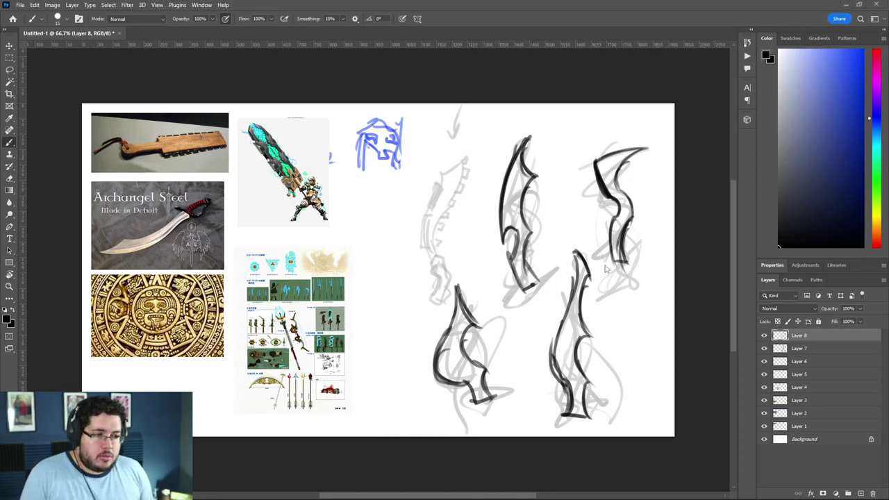
- Extend the canvas far to the right with the Crop tool
scroll(617, 279, "down", 2)
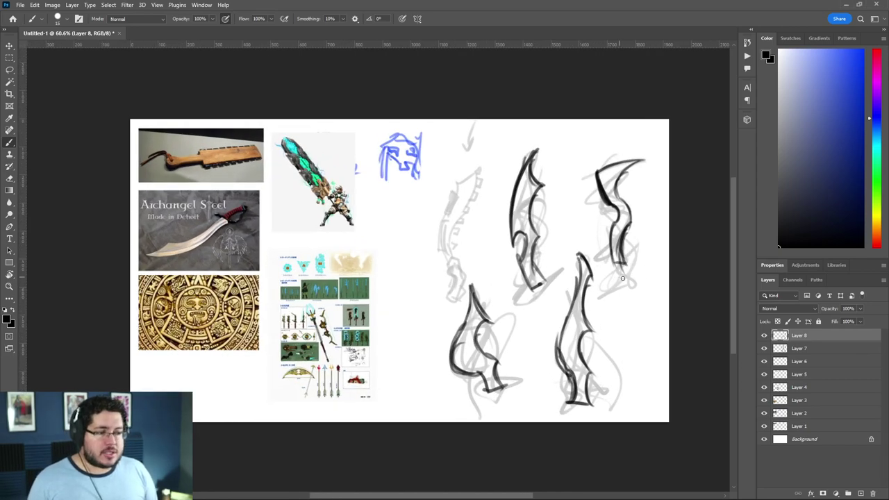
scroll(578, 264, "right", 2)
key("c")
left_click_drag(601, 284, 728, 280)
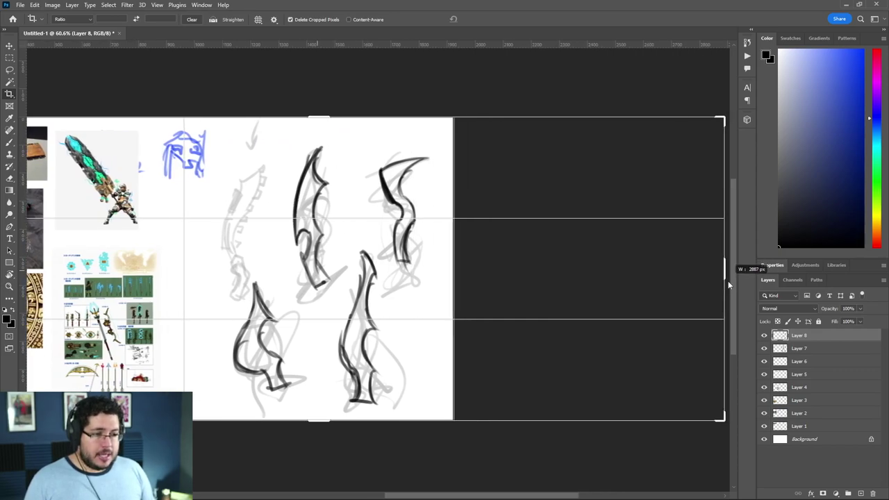
key("Return")
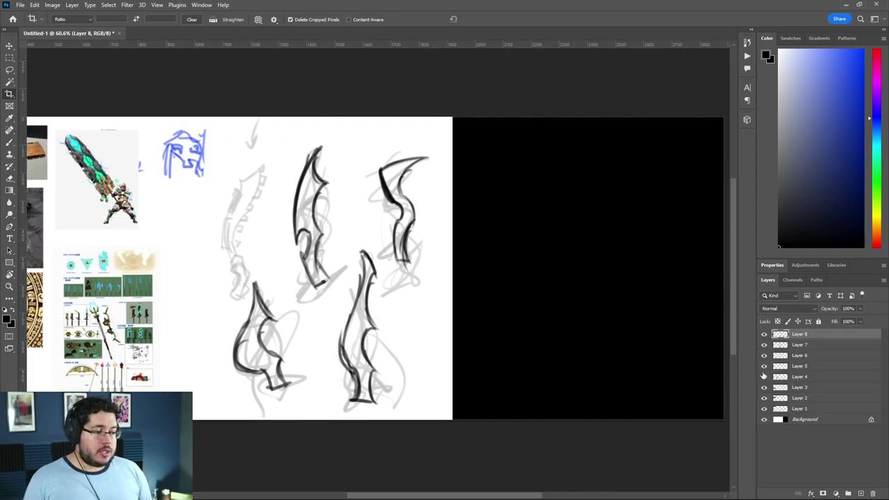
- Fill the Background layer with white to cover the new canvas area
left_click(818, 425)
key("x")
key("x")
key("ctrl+BackSpace")
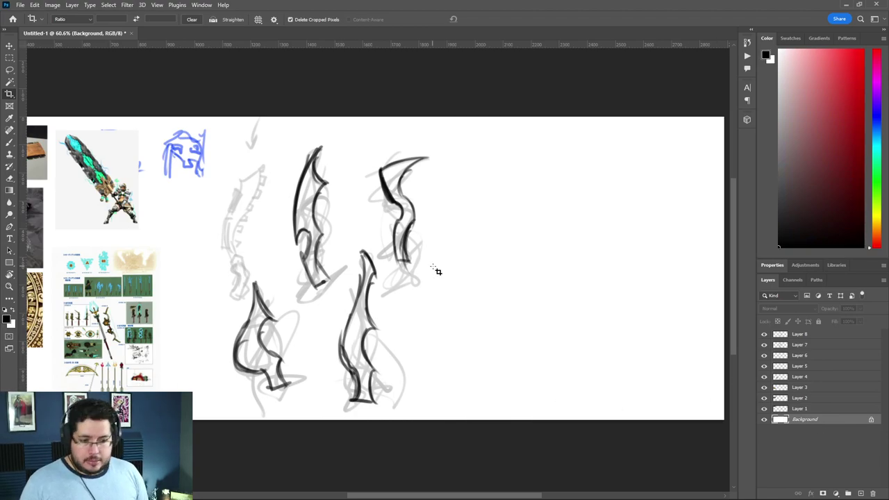
key("b")
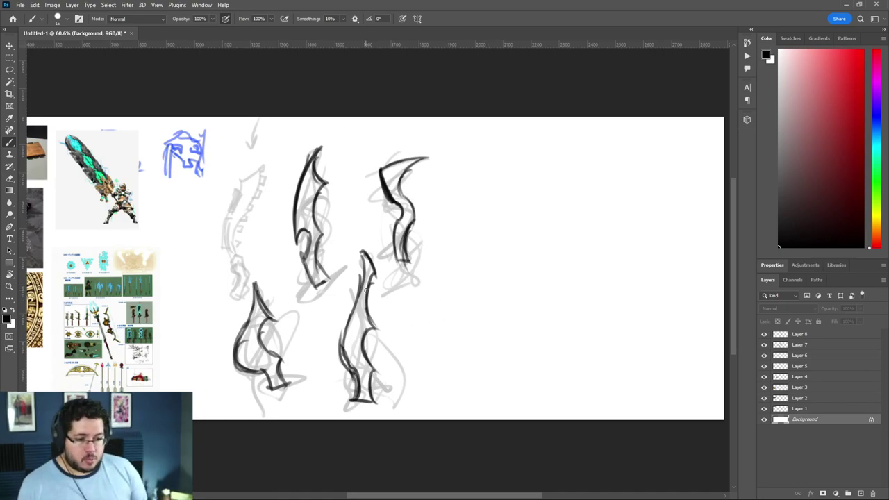
- Mark the upper-left blade with a plus and cross out the other three blades with X marks
left_click_drag(322, 212, 332, 215)
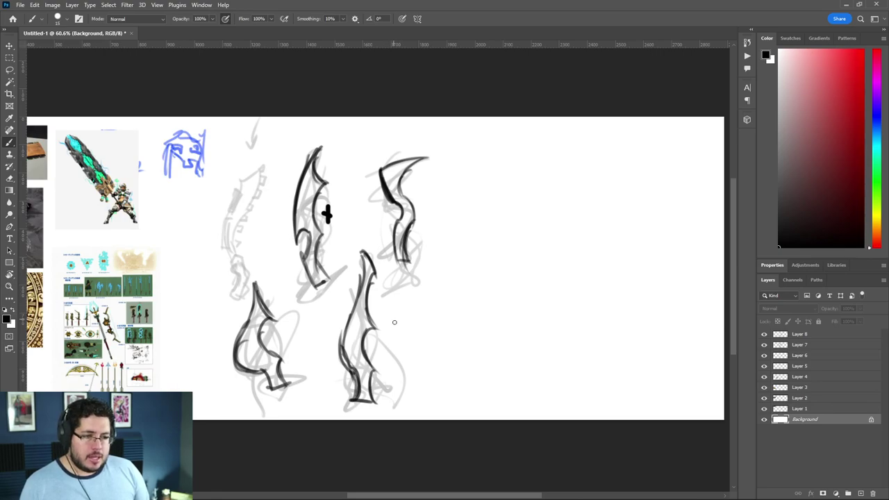
mouse_move(377, 312)
left_mouse_down()
mouse_move(387, 328)
mouse_move(379, 326)
left_mouse_up()
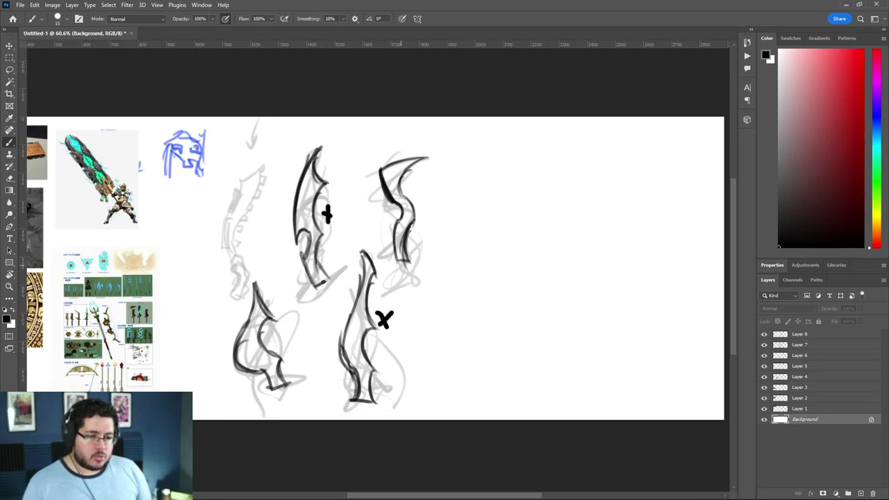
mouse_move(286, 331)
left_mouse_down()
mouse_move(296, 344)
mouse_move(285, 342)
left_mouse_up()
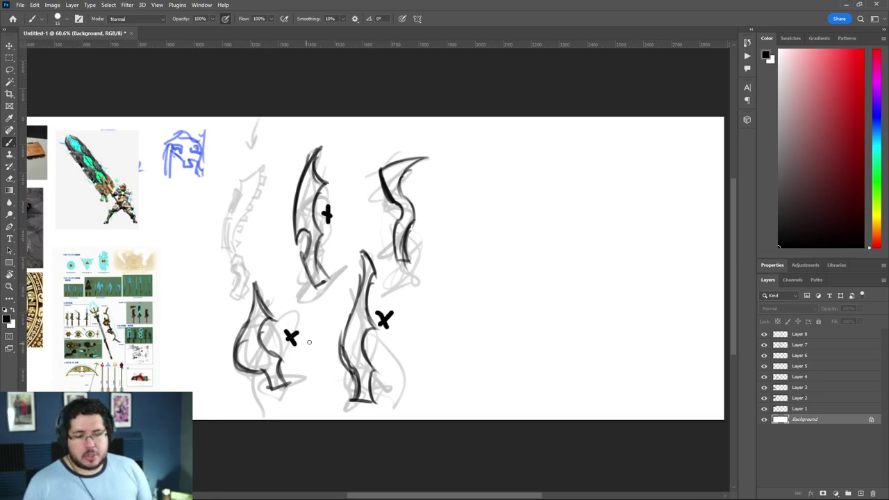
mouse_move(413, 182)
left_mouse_down()
mouse_move(423, 198)
mouse_move(409, 205)
left_mouse_up()
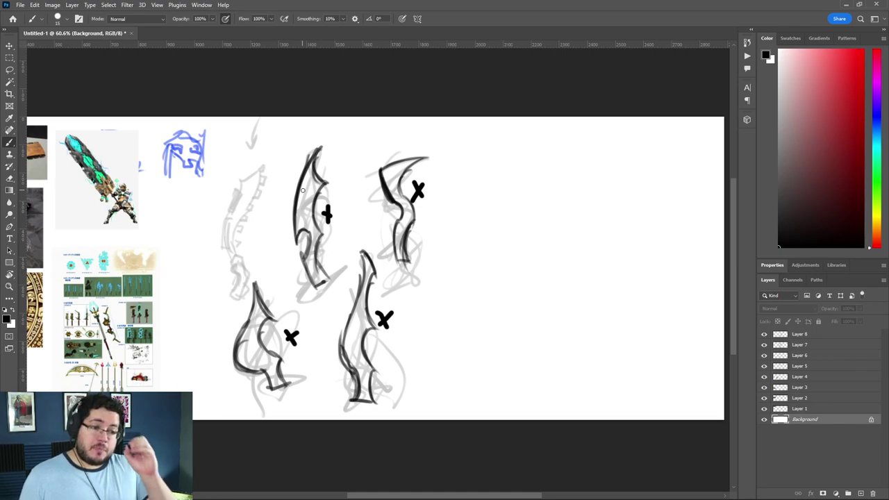
left_click_drag(325, 154, 335, 143)
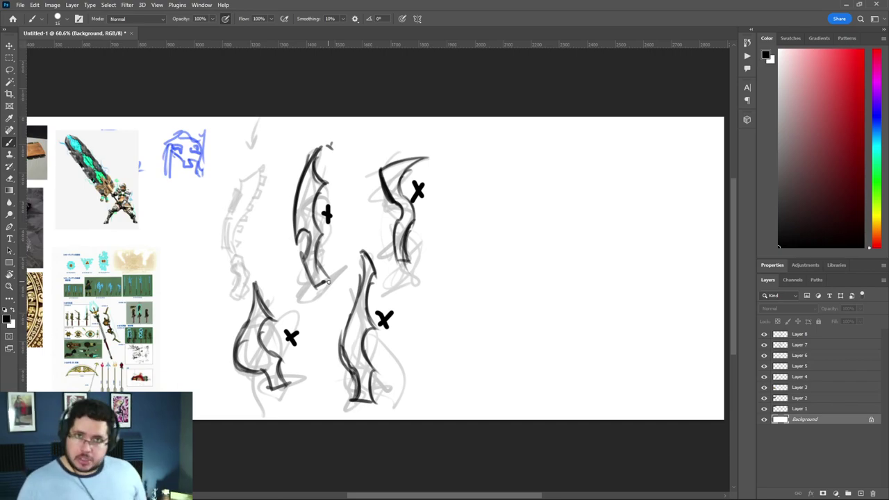
left_click_drag(21, 153, 295, 173)
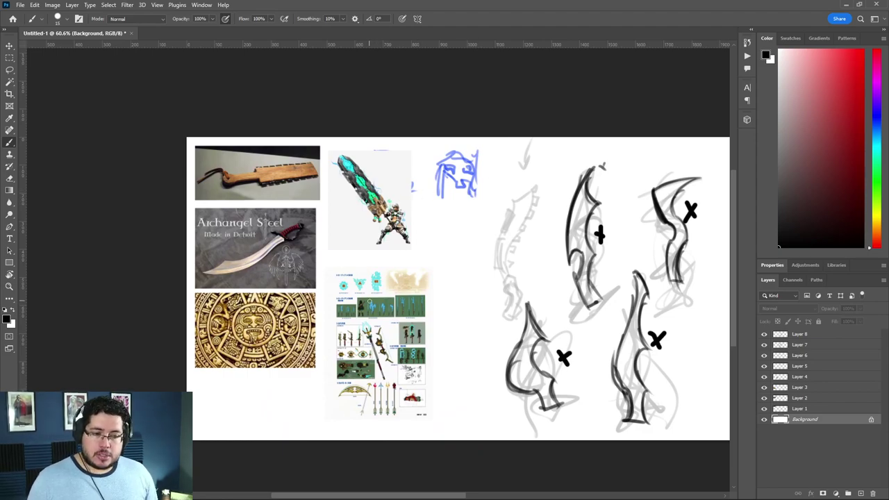
mouse_move(442, 309)
left_mouse_down()
mouse_move(319, 274)
mouse_move(190, 274)
left_mouse_up()
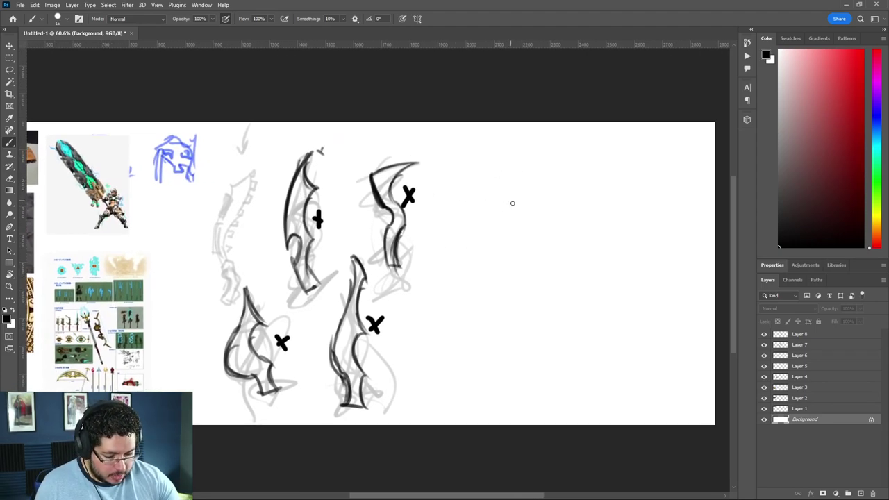
- Sketch a large new blade in the white area: its tip, second edge and long left edge
mouse_move(512, 160)
left_mouse_down()
mouse_move(503, 220)
mouse_move(507, 173)
mouse_move(503, 214)
left_mouse_up()
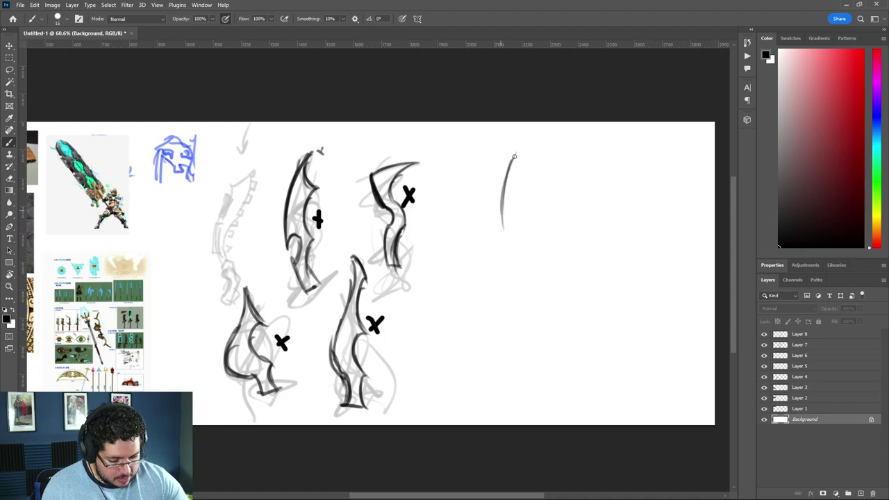
mouse_move(517, 152)
left_mouse_down()
mouse_move(505, 222)
mouse_move(507, 176)
mouse_move(502, 221)
left_mouse_up()
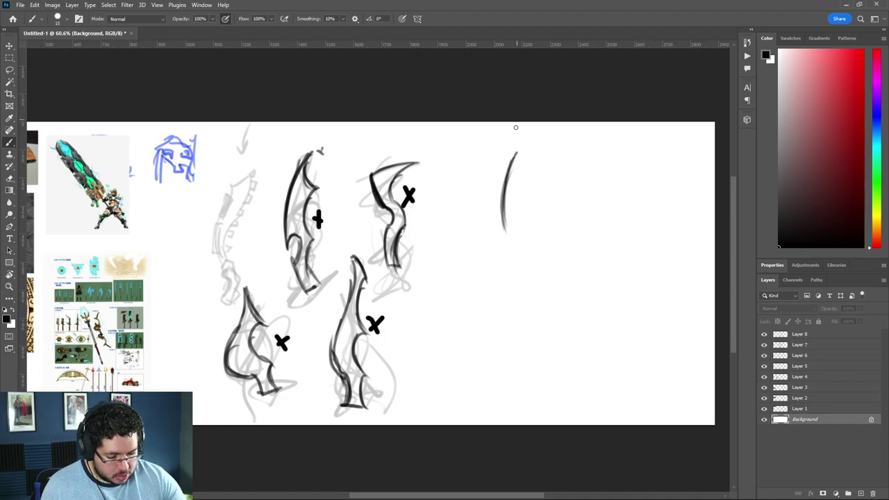
mouse_move(516, 152)
left_mouse_down()
mouse_move(553, 221)
mouse_move(540, 212)
mouse_move(559, 217)
left_mouse_up()
left_click_drag(522, 168, 560, 219)
left_click_drag(515, 158, 503, 224)
left_click_drag(501, 185, 512, 274)
left_click_drag(501, 204, 515, 290)
mouse_move(504, 222)
left_mouse_down()
mouse_move(515, 293)
mouse_move(538, 309)
mouse_move(516, 290)
mouse_move(536, 281)
mouse_move(544, 307)
left_mouse_up()
key("ctrl+z")
- Rework the new blade's bottom toward the handle and lengthen its right contour
mouse_move(522, 279)
left_mouse_down()
mouse_move(543, 303)
mouse_move(543, 322)
mouse_move(529, 327)
mouse_move(547, 363)
left_mouse_up()
left_click_drag(533, 330, 556, 373)
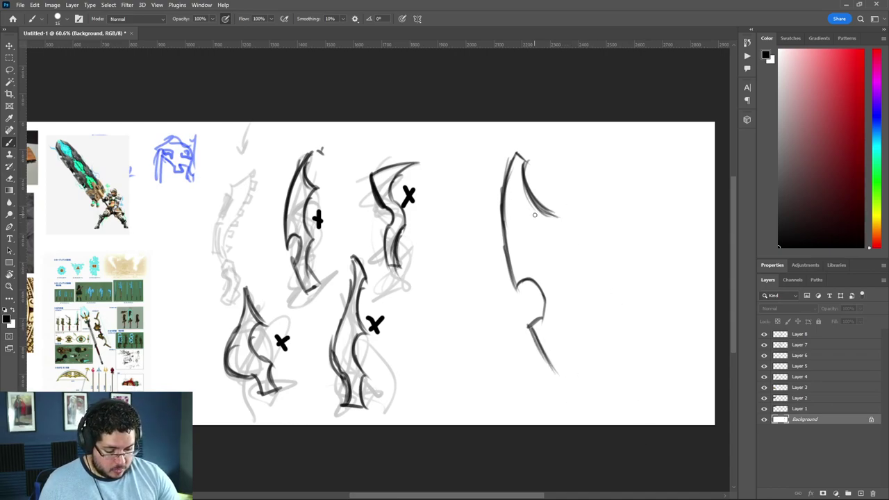
mouse_move(522, 175)
left_mouse_down()
mouse_move(560, 221)
mouse_move(565, 280)
left_mouse_up()
mouse_move(558, 229)
left_mouse_down()
mouse_move(551, 249)
mouse_move(565, 282)
left_mouse_up()
mouse_move(552, 251)
left_mouse_down()
mouse_move(571, 301)
mouse_move(568, 313)
mouse_move(566, 292)
mouse_move(559, 330)
mouse_move(585, 361)
left_mouse_up()
left_click_drag(564, 329, 586, 361)
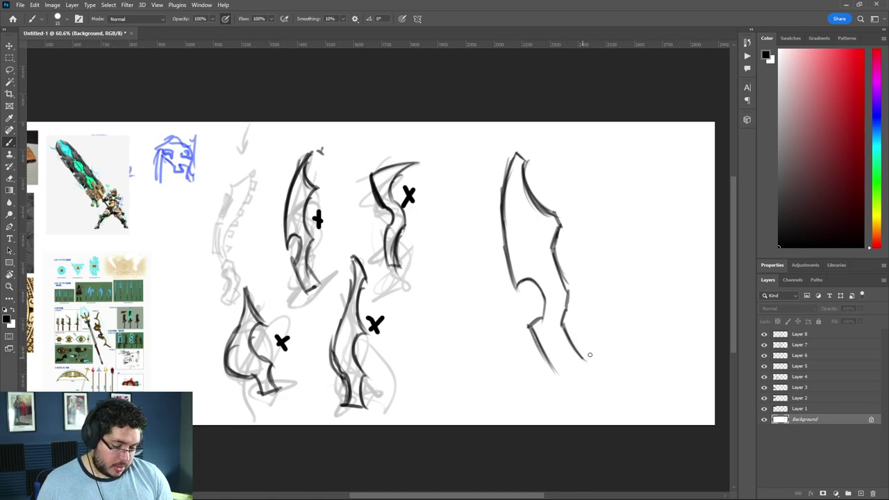
mouse_move(556, 380)
left_mouse_down()
mouse_move(597, 341)
mouse_move(672, 343)
mouse_move(442, 283)
left_mouse_up()
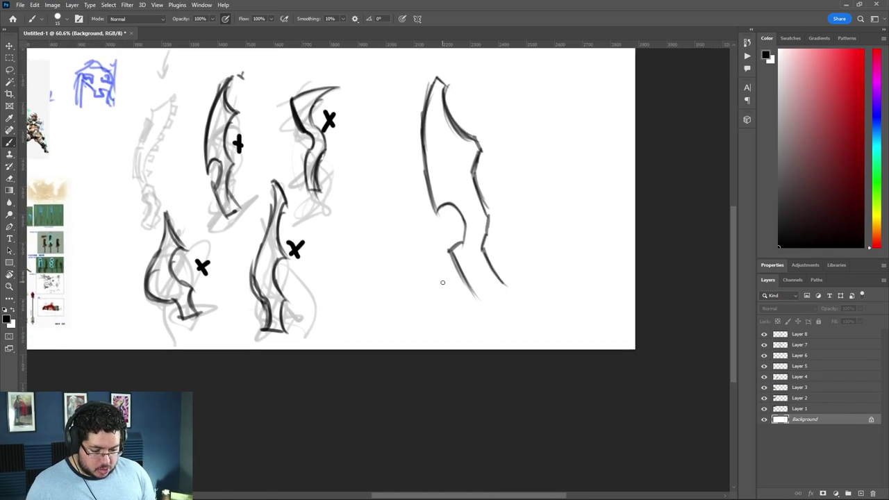
mouse_move(486, 310)
left_mouse_down()
mouse_move(467, 285)
mouse_move(490, 309)
left_mouse_up()
key("ctrl+z")
mouse_move(485, 248)
left_mouse_down()
mouse_move(519, 301)
mouse_move(489, 311)
mouse_move(520, 300)
left_mouse_up()
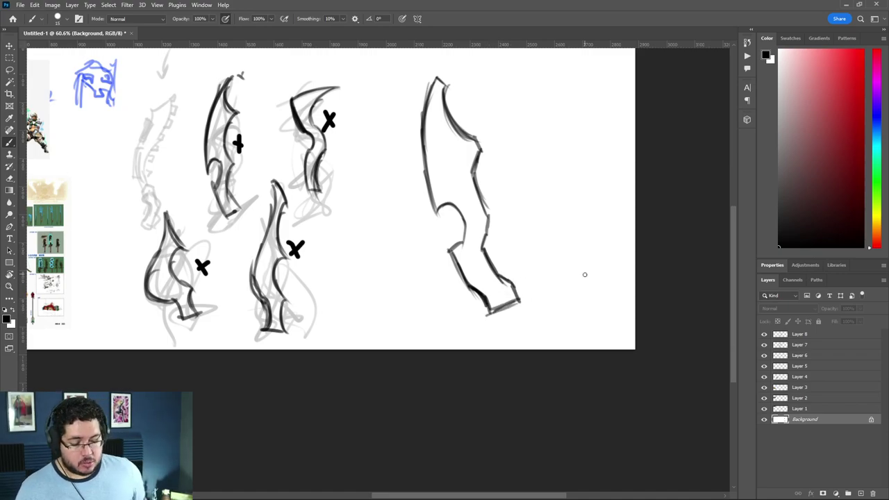
scroll(580, 267, "down", 1)
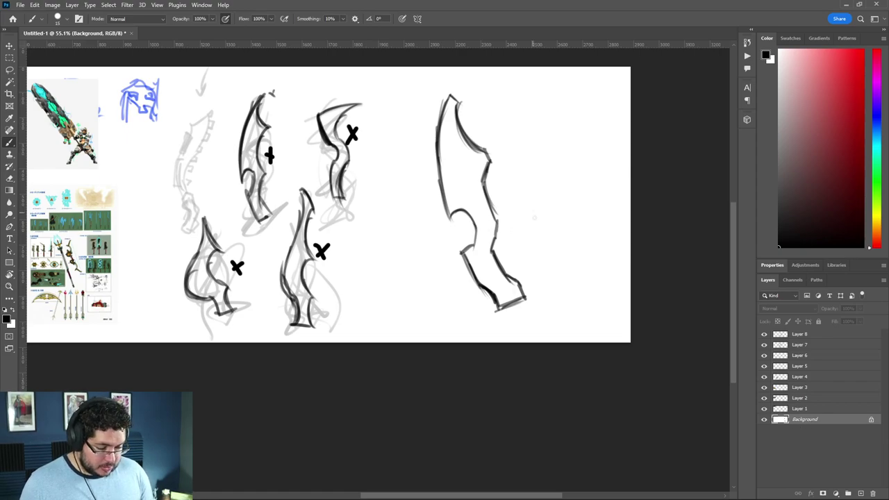
- On a new layer, ink the big blade's left and upper-right edges, then undo the X marks
left_click(814, 334)
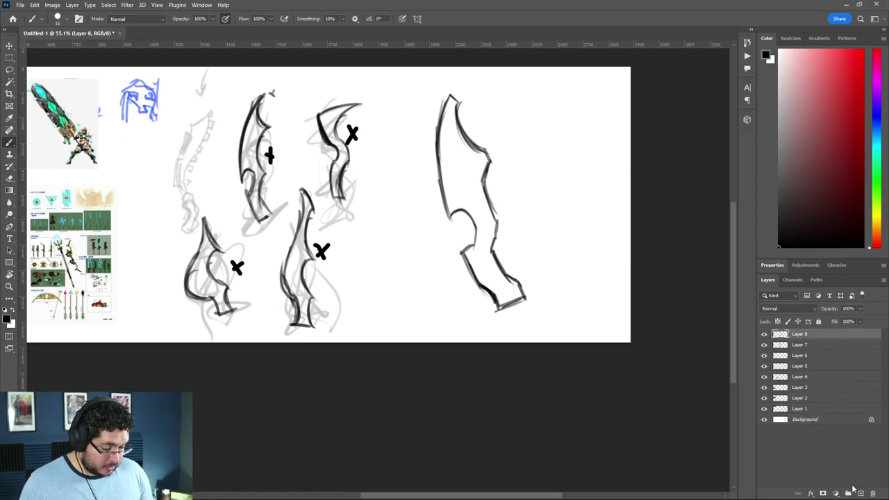
left_click(859, 492)
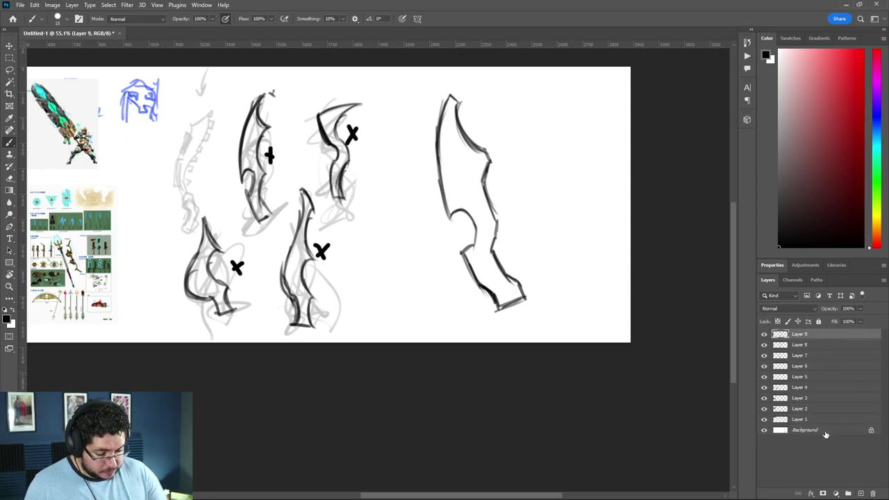
mouse_move(448, 94)
left_mouse_down()
mouse_move(433, 159)
mouse_move(477, 260)
mouse_move(462, 250)
mouse_move(480, 238)
mouse_move(469, 270)
mouse_move(485, 293)
mouse_move(509, 303)
mouse_move(498, 304)
mouse_move(494, 227)
left_mouse_up()
mouse_move(484, 186)
left_mouse_down()
mouse_move(494, 226)
mouse_move(490, 148)
mouse_move(456, 104)
mouse_move(463, 108)
left_mouse_up()
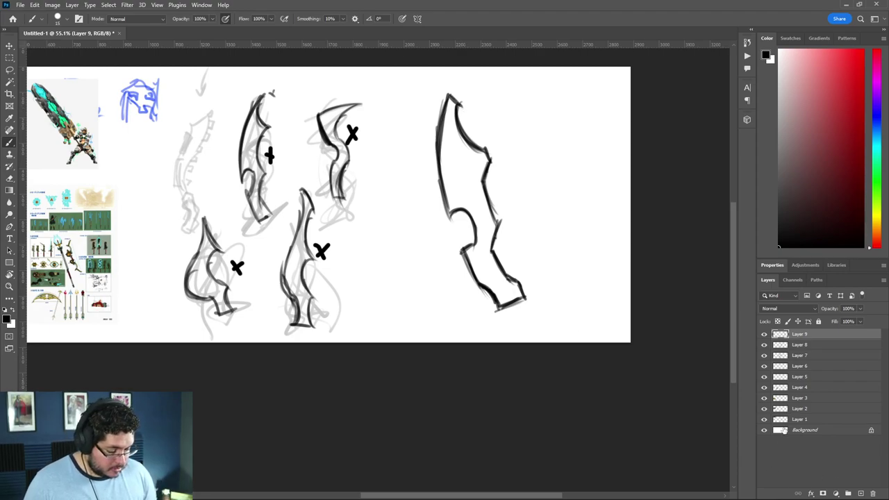
left_click(807, 431)
key("ctrl+z")
key("ctrl+z")
key("ctrl+z")
key("ctrl+z")
key("ctrl+z")
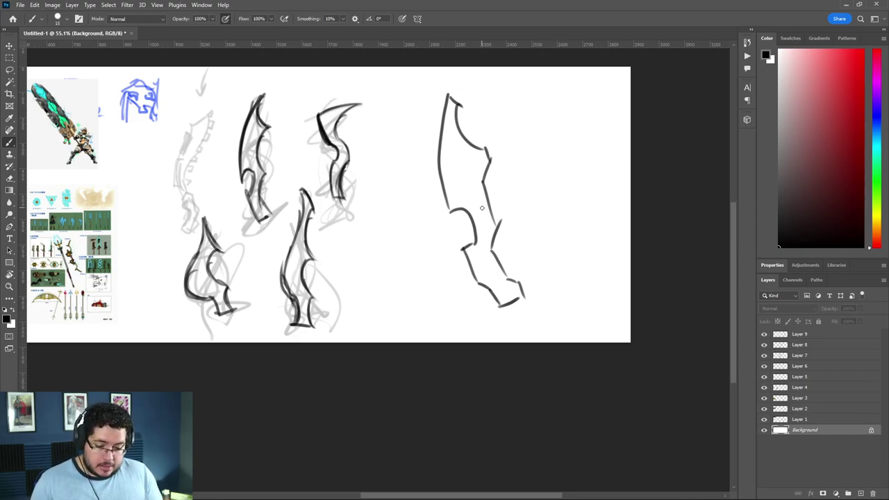
- Sketch a row of notches and small marks along the large blade's back edge
left_click_drag(214, 187, 318, 196)
mouse_move(529, 141)
left_mouse_down()
mouse_move(517, 120)
mouse_move(535, 113)
left_mouse_up()
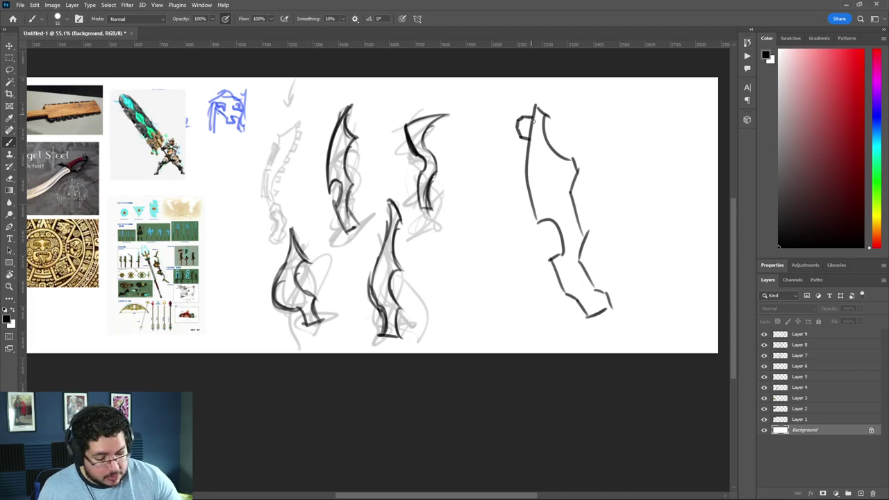
mouse_move(528, 144)
left_mouse_down()
mouse_move(521, 209)
mouse_move(529, 220)
mouse_move(559, 214)
left_mouse_up()
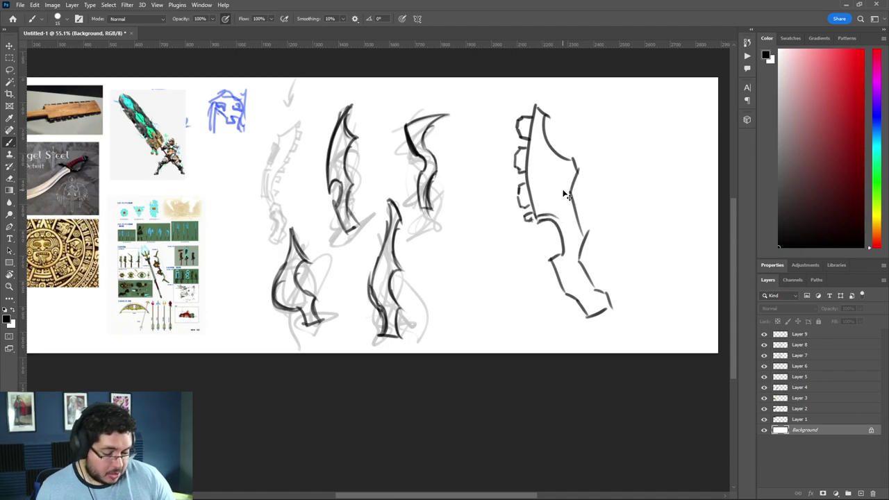
key("ctrl+z")
key("ctrl+z")
left_click_drag(533, 211, 525, 221)
left_click(533, 221)
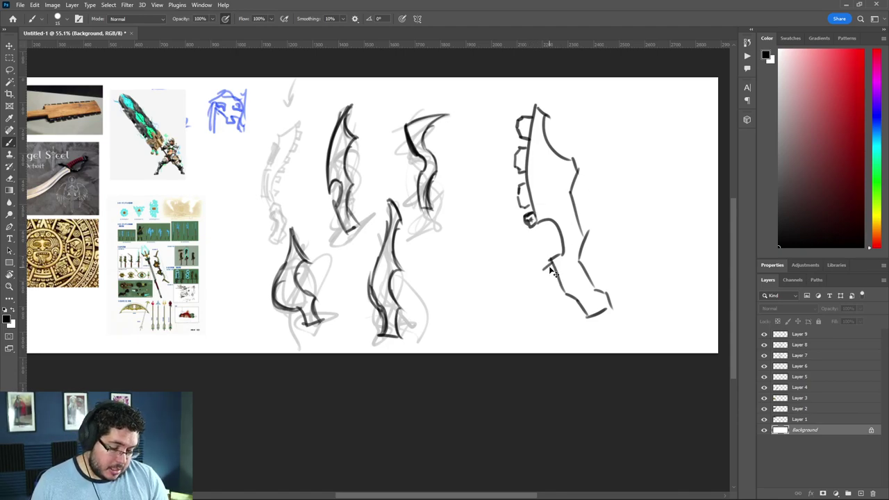
mouse_move(550, 258)
left_mouse_down()
mouse_move(540, 266)
mouse_move(544, 274)
mouse_move(557, 271)
mouse_move(545, 276)
mouse_move(549, 290)
mouse_move(563, 292)
left_mouse_up()
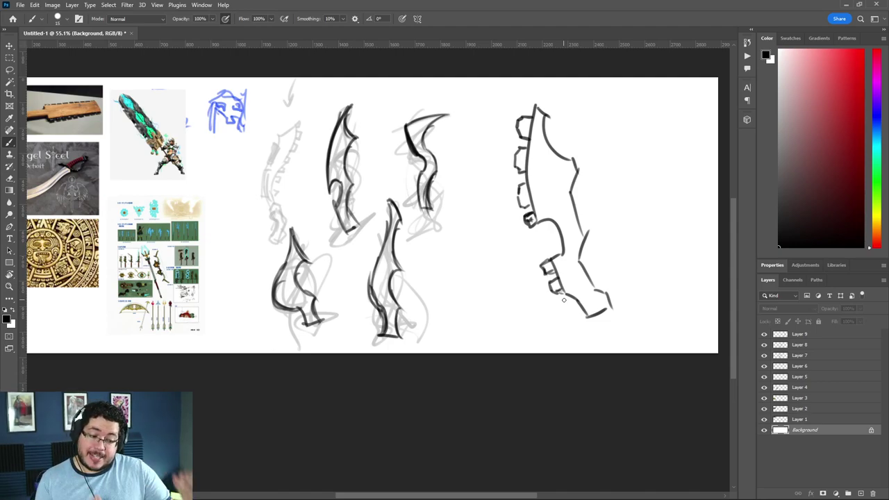
mouse_move(536, 101)
left_mouse_down()
mouse_move(532, 118)
mouse_move(548, 112)
mouse_move(540, 127)
mouse_move(525, 111)
mouse_move(531, 92)
mouse_move(539, 105)
left_mouse_up()
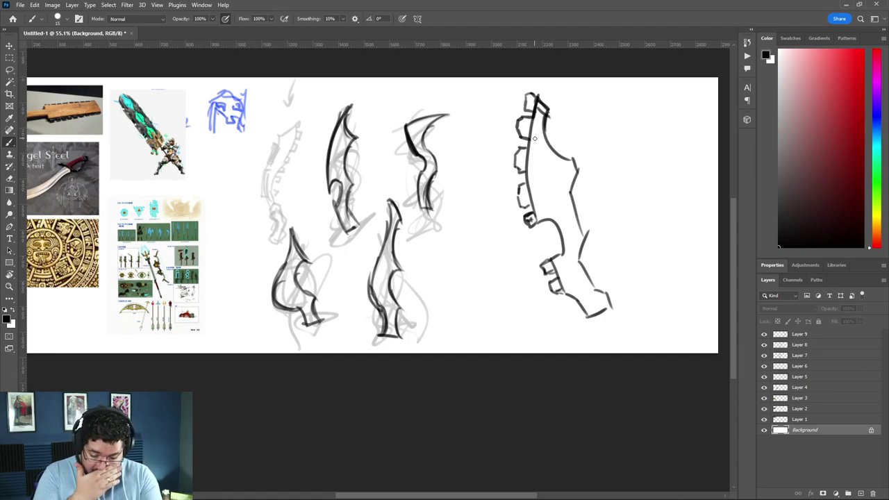
left_click_drag(61, 299, 62, 311)
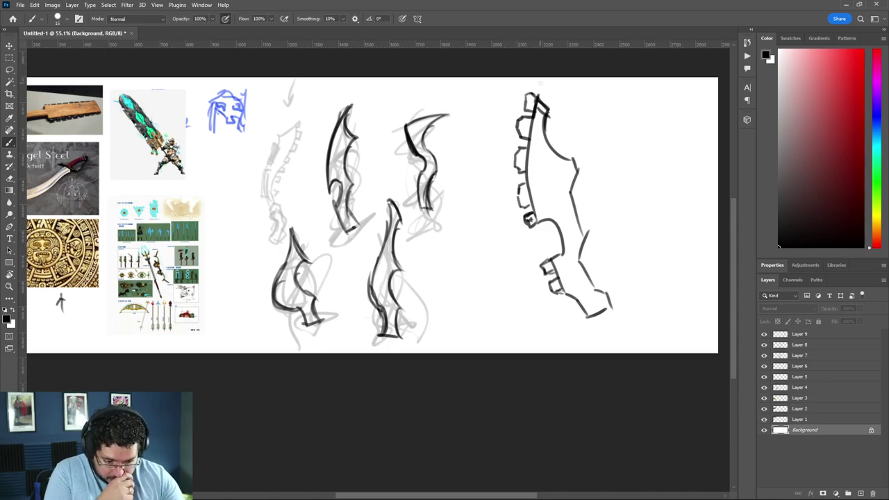
- Double the blade's inner and outer edges with parallel strokes down its length
left_click_drag(541, 103, 533, 180)
left_click_drag(535, 142, 541, 219)
mouse_move(556, 259)
left_mouse_down()
mouse_move(594, 319)
mouse_move(607, 308)
mouse_move(594, 291)
left_mouse_up()
left_click_drag(574, 238, 580, 258)
left_click_drag(577, 194, 567, 231)
mouse_move(576, 174)
left_mouse_down()
mouse_move(567, 188)
mouse_move(571, 179)
left_mouse_up()
left_click_drag(572, 161, 567, 177)
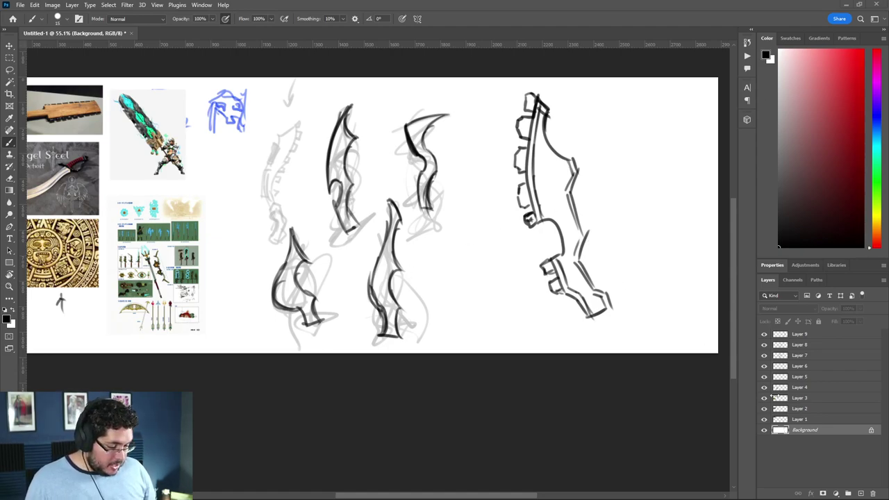
- Compare Layer 9 on and off, then move it above Background and merge it down
left_click(763, 335)
left_click(764, 335)
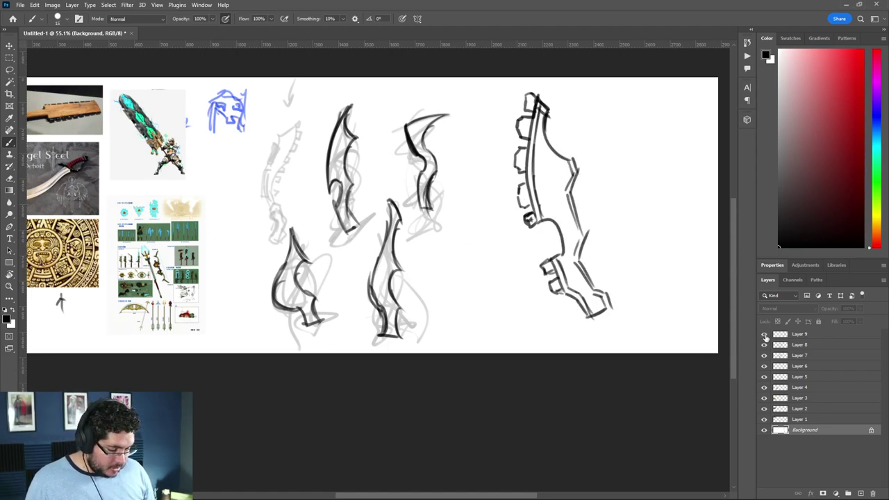
left_click(763, 334)
left_click(763, 335)
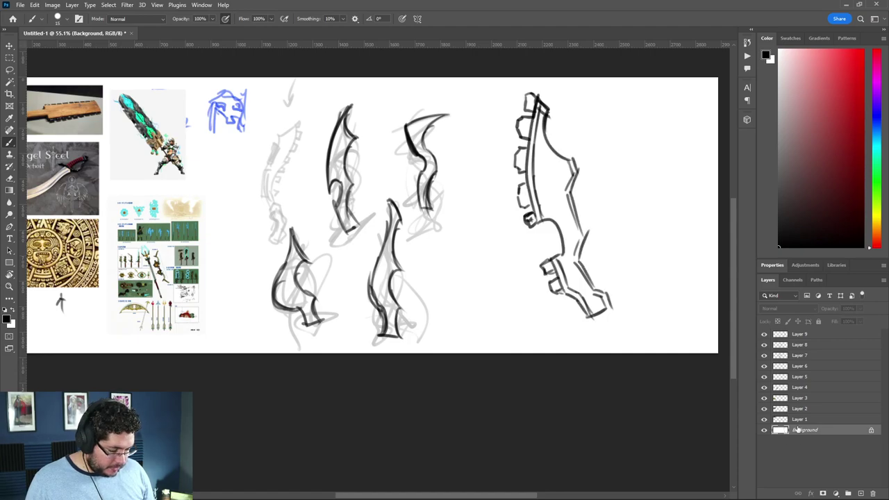
left_click_drag(798, 340, 814, 429)
key("ctrl+e")
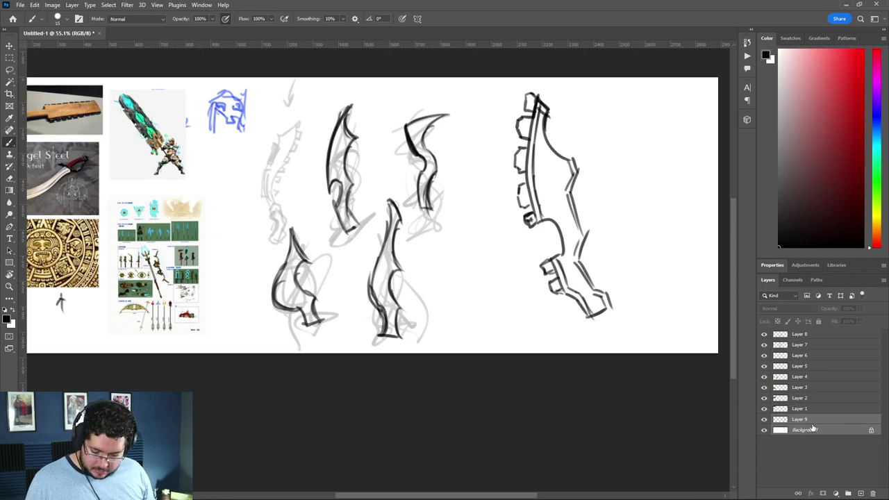
scroll(612, 185, "up", 3)
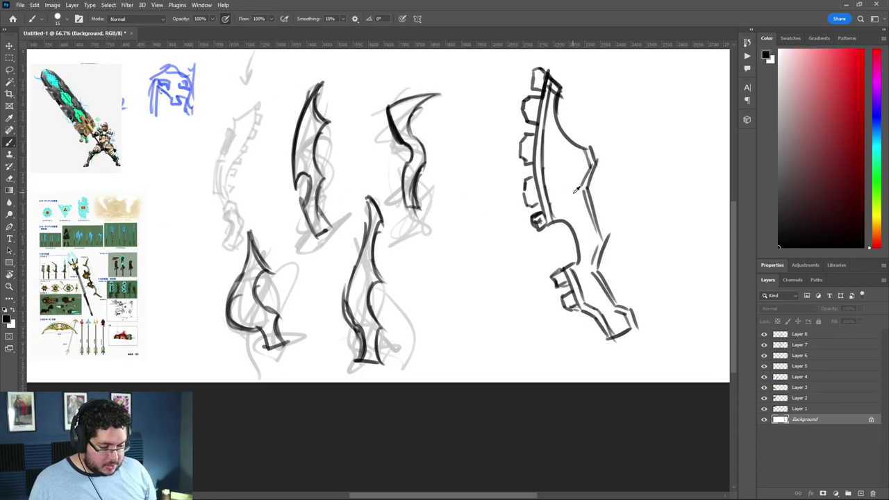
scroll(612, 185, "down", 3)
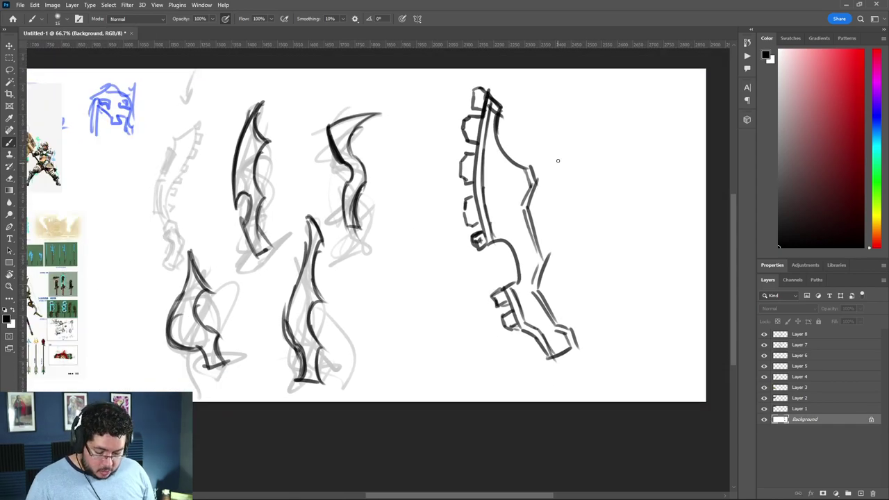
- Marquee-select the right blade sketch and scale it smaller, discarding the rotation
key("m")
mouse_move(426, 81)
left_mouse_down()
mouse_move(454, 76)
mouse_move(579, 403)
mouse_move(604, 387)
left_mouse_up()
key("ctrl+t")
mouse_move(603, 81)
left_mouse_down()
mouse_move(565, 109)
mouse_move(524, 197)
mouse_move(565, 109)
mouse_move(615, 122)
mouse_move(603, 163)
mouse_move(604, 143)
left_mouse_up()
left_click_drag(520, 198, 520, 180)
key("Escape")
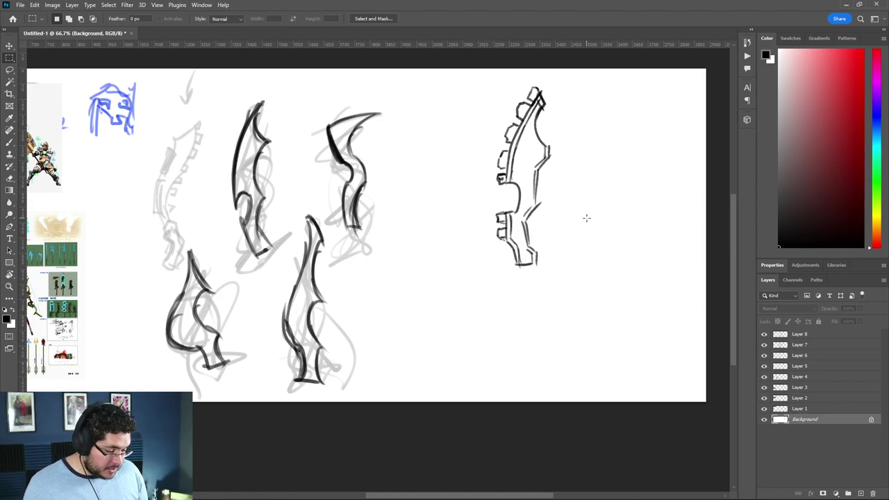
- Zoom in and draw a vertical line inside a narrow selected strip of the hilt
scroll(529, 151, "down", 1)
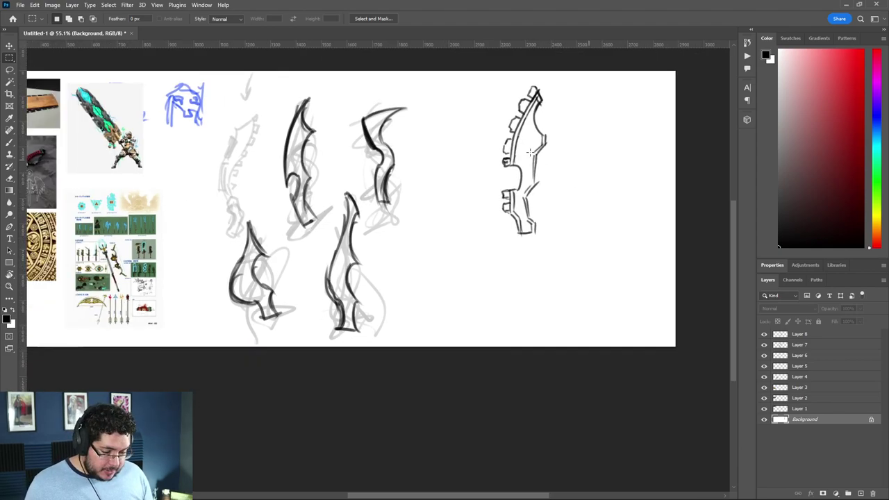
scroll(529, 152, "up", 2)
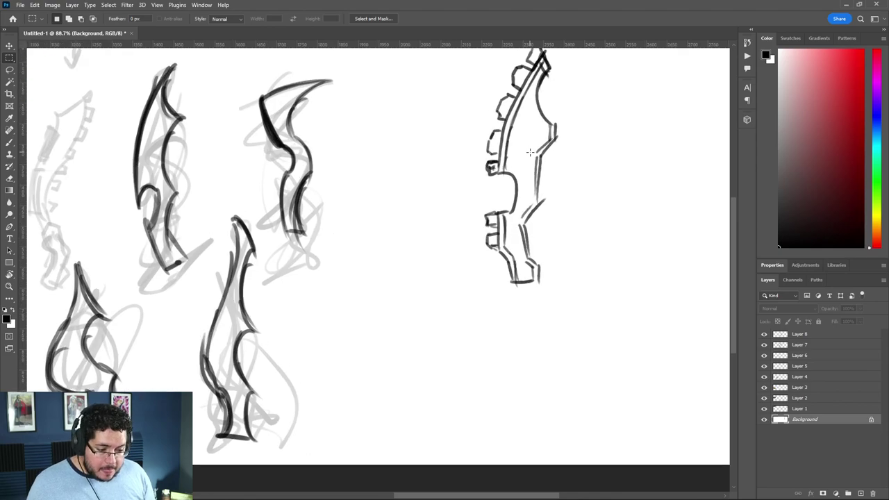
scroll(529, 152, "down", 1)
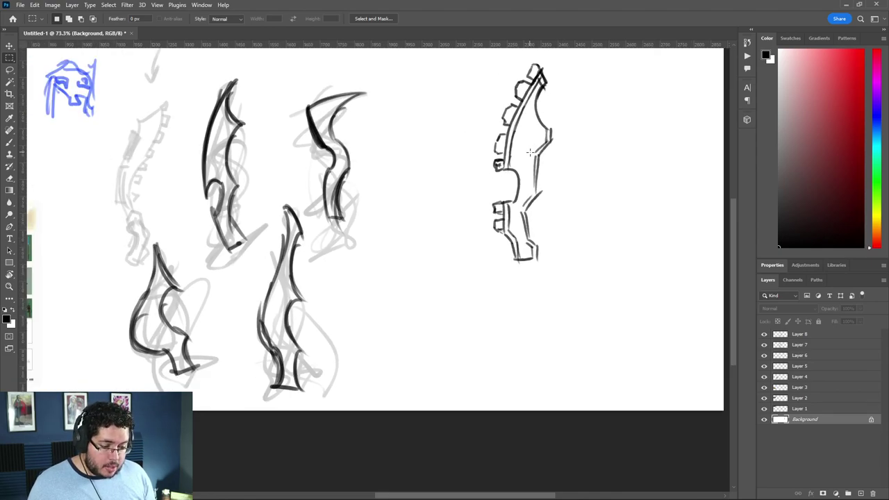
scroll(529, 152, "up", 2)
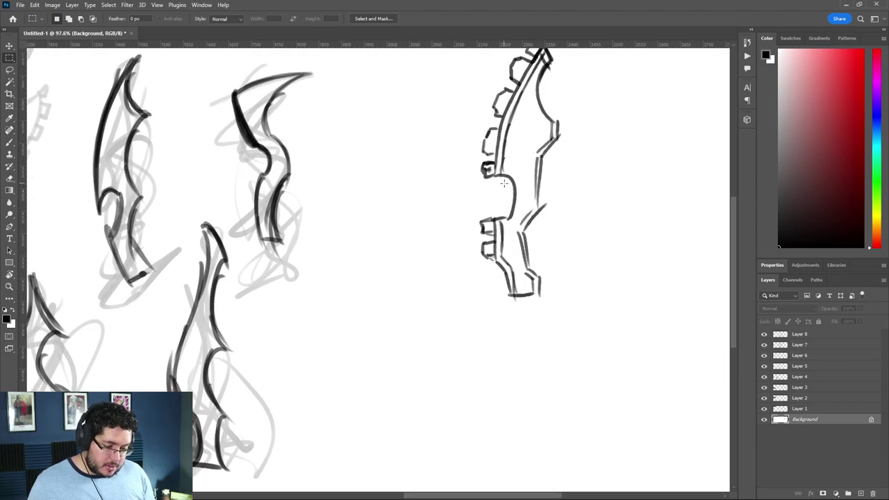
scroll(504, 183, "down", 1)
scroll(503, 183, "up", 1)
scroll(503, 182, "down", 2)
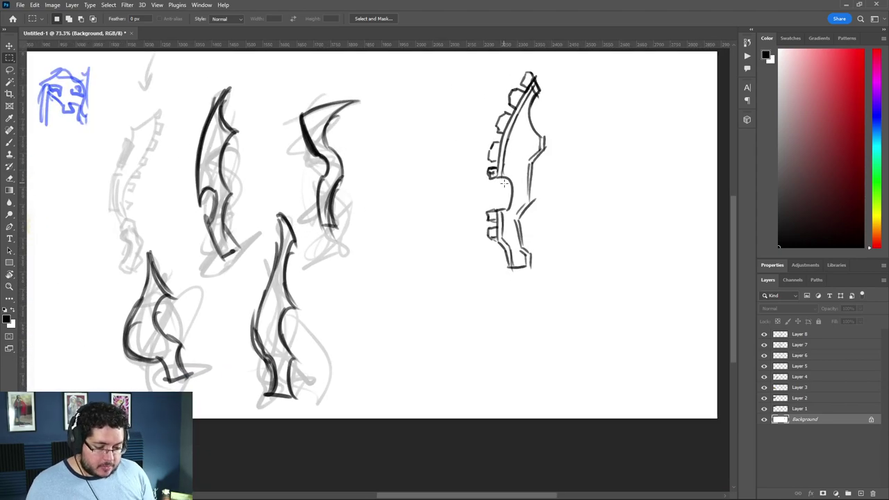
scroll(503, 183, "up", 2)
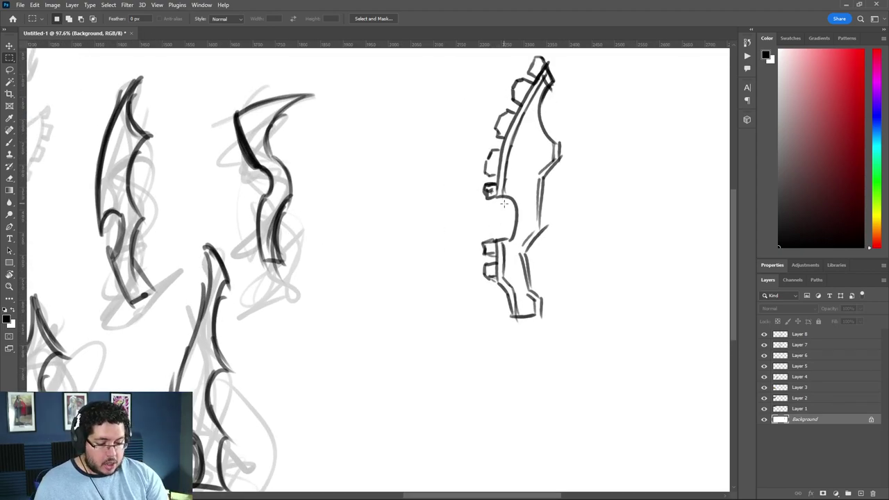
left_click_drag(496, 201, 500, 234)
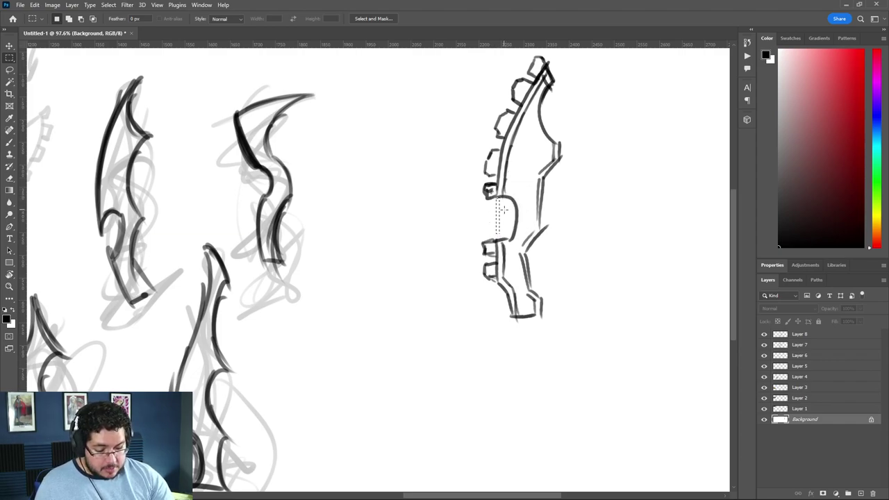
key("b")
mouse_move(497, 194)
left_mouse_down()
mouse_move(503, 251)
mouse_move(502, 189)
mouse_move(495, 249)
left_mouse_up()
left_click_drag(479, 208, 506, 231)
key("ctrl+z")
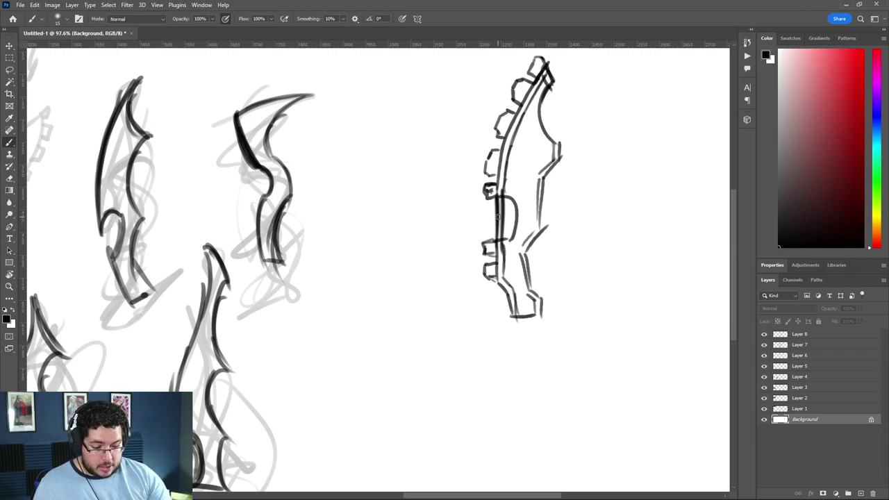
- Switch to the Hard Round Pressure Size brush and try test strokes left of the hilt
key("e")
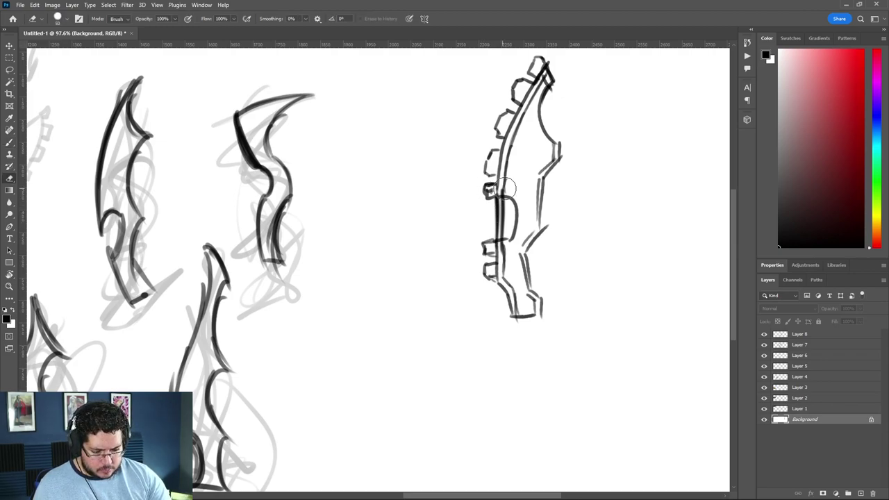
right_click(505, 186)
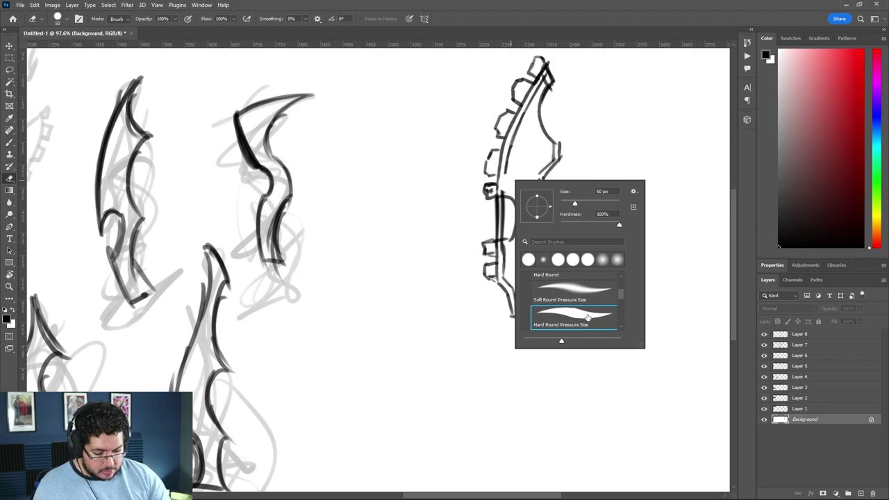
left_click(425, 234)
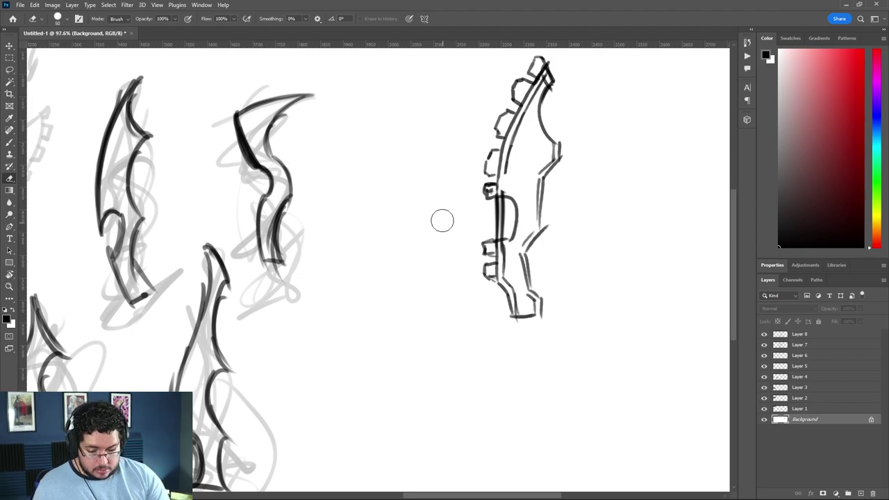
key("b")
left_click_drag(444, 221, 455, 221)
left_click_drag(450, 252, 446, 280)
right_click(450, 243)
left_click(445, 213)
right_click(458, 215)
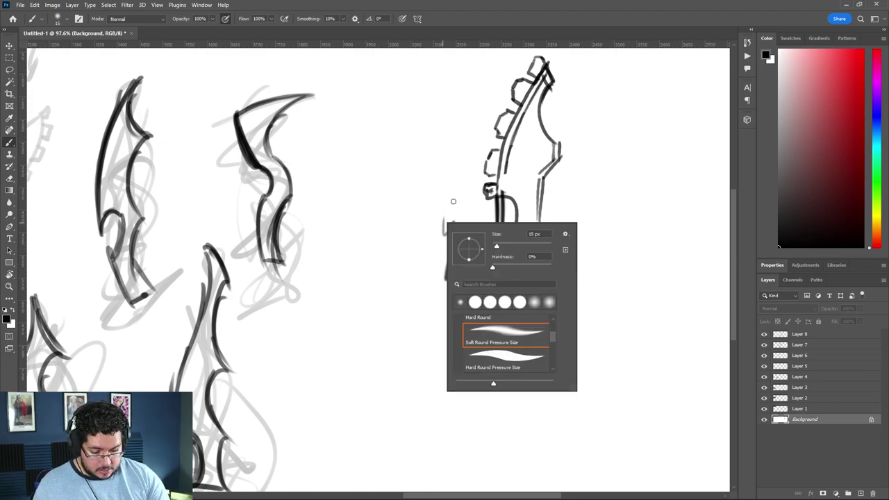
left_click(509, 359)
key("Return")
left_click_drag(430, 168, 432, 200)
mouse_move(438, 193)
left_mouse_down()
mouse_move(441, 217)
mouse_move(490, 153)
mouse_move(492, 236)
mouse_move(501, 187)
left_mouse_up()
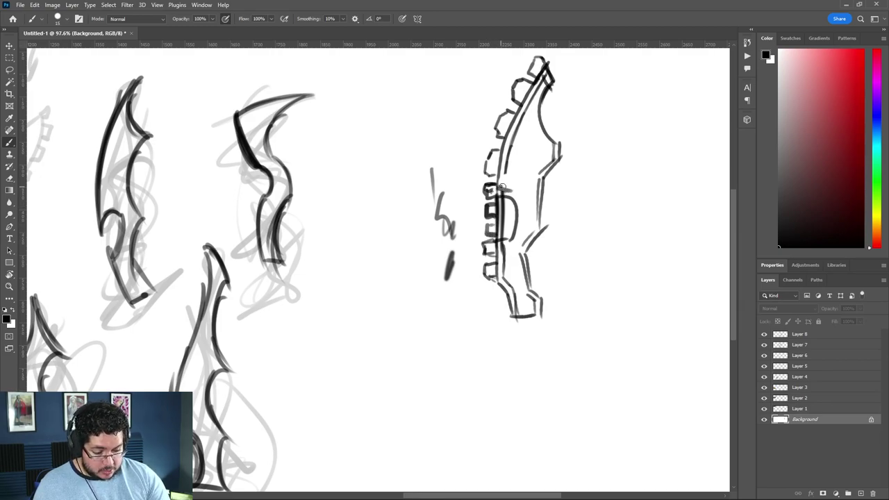
- Change the brush size in the Brush Preset picker, correcting an invalid value
right_click(545, 175)
left_click(632, 186)
key("Return")
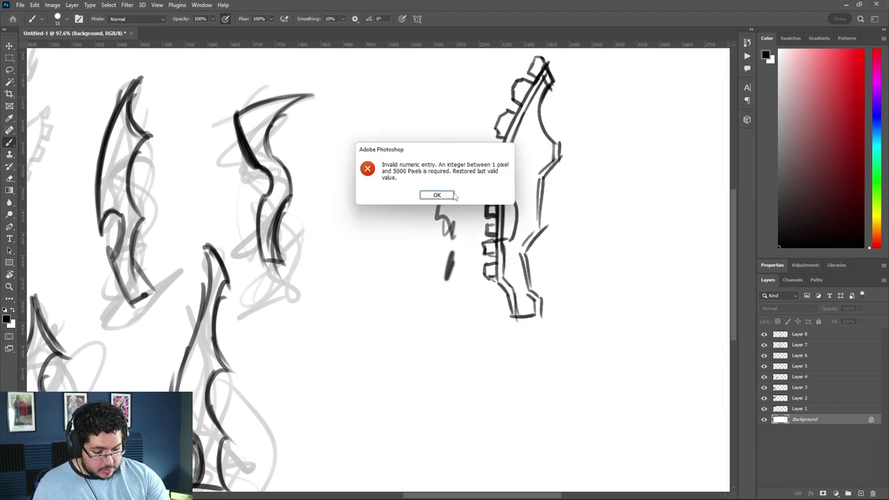
key("Return")
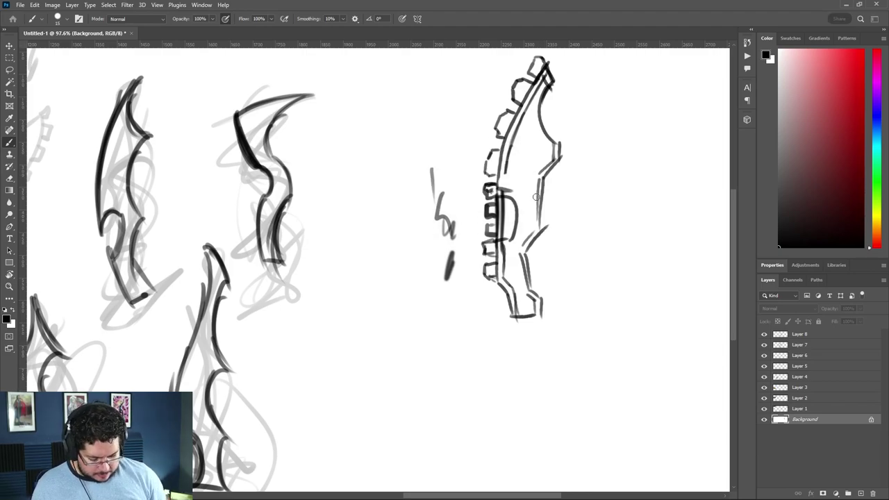
right_click(549, 261)
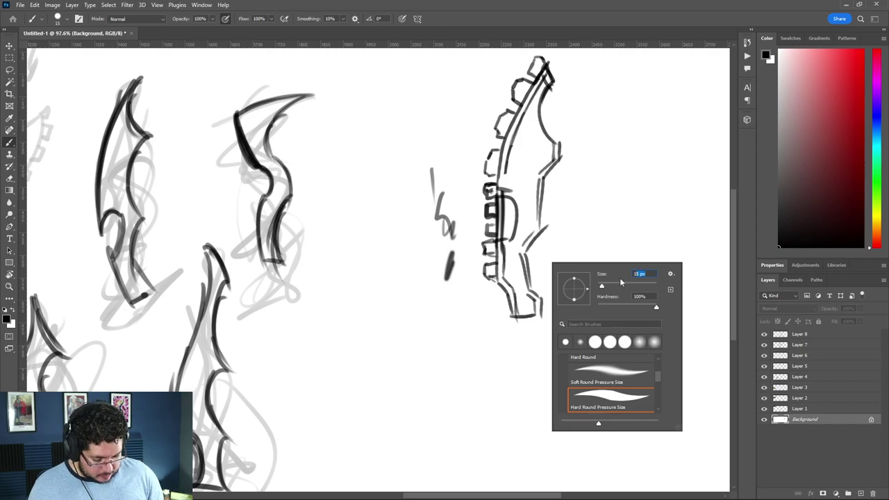
key("Return")
- Paint rectangular guard bands around the middle notch and a small scribbled motif inside the blade
mouse_move(500, 186)
left_mouse_down()
mouse_move(519, 194)
mouse_move(519, 218)
mouse_move(495, 251)
left_mouse_up()
left_click_drag(519, 210, 506, 256)
left_click_drag(506, 168, 498, 188)
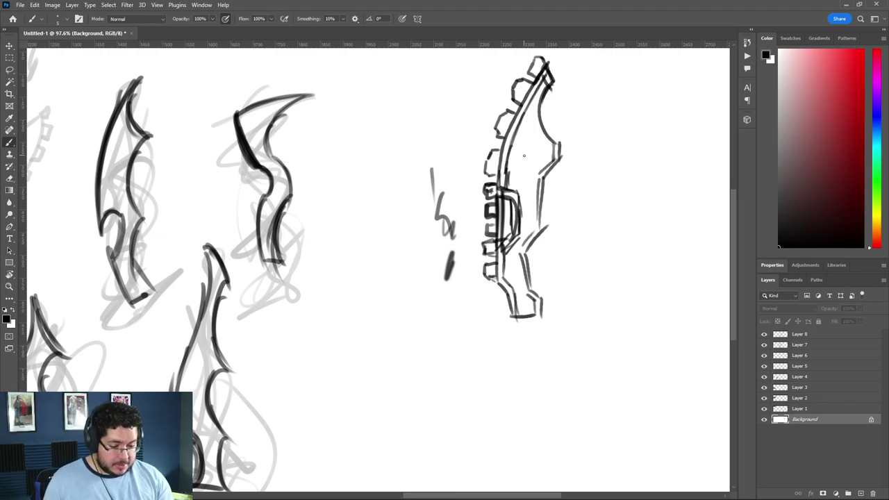
left_click_drag(540, 139, 546, 164)
mouse_move(547, 144)
left_mouse_down()
mouse_move(525, 139)
mouse_move(537, 110)
mouse_move(520, 171)
left_mouse_up()
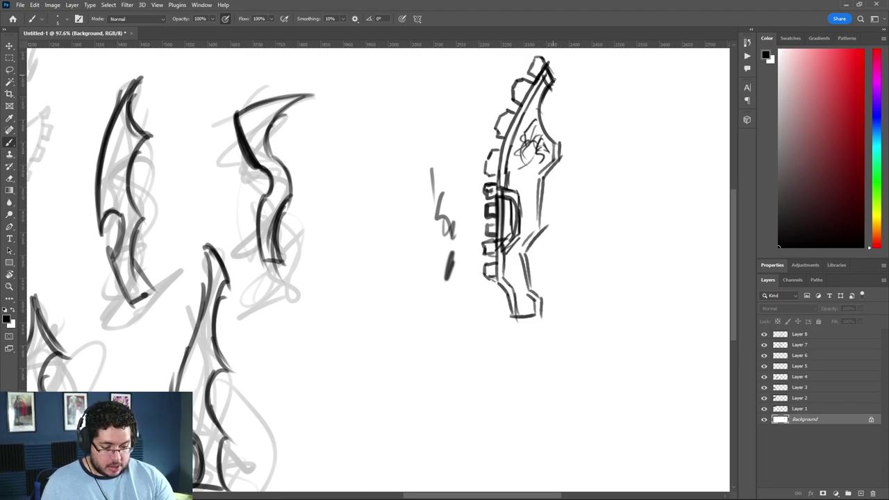
- Rough in a line across the sword's base and a curved extension below it
scroll(518, 391, "left", 15)
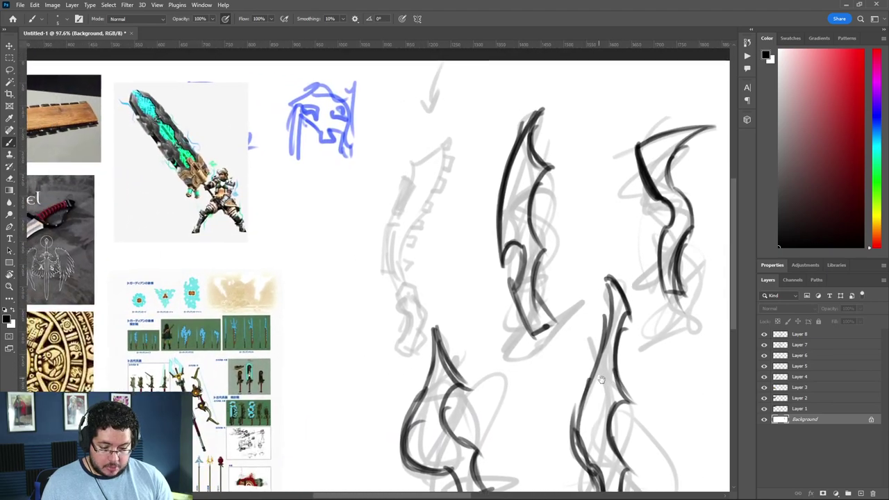
scroll(490, 375, "left", 10)
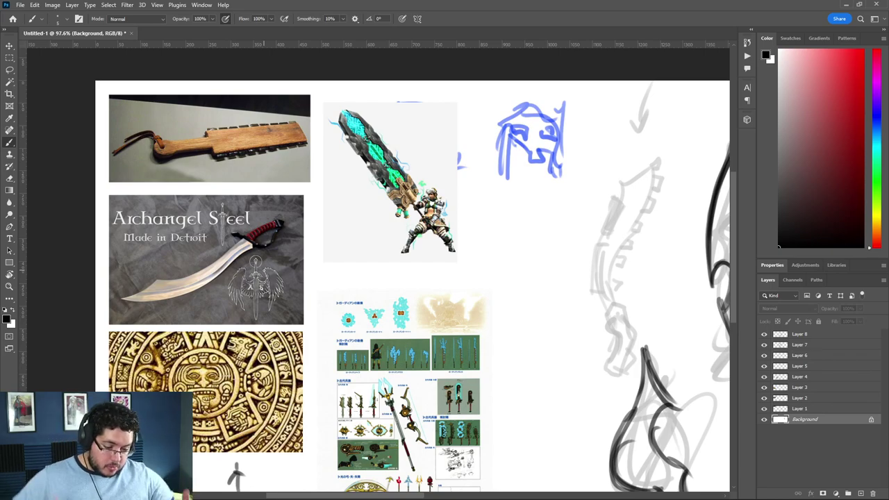
scroll(630, 372, "right", 20)
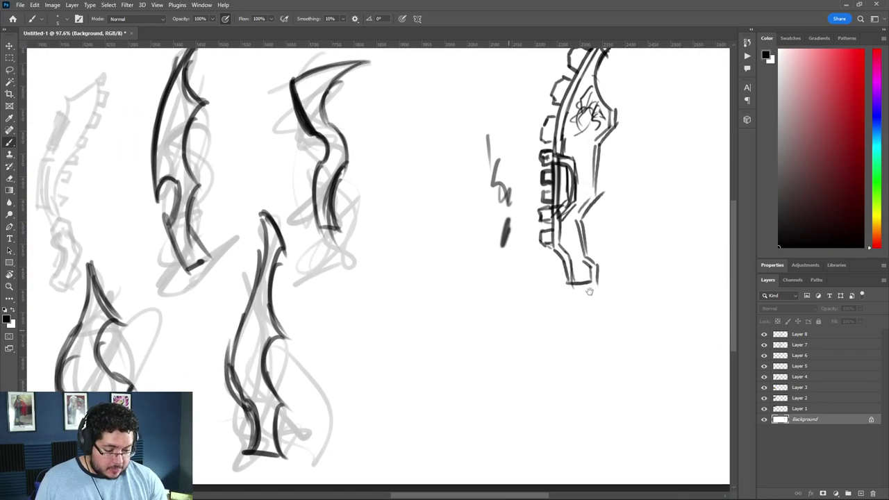
scroll(578, 299, "right", 3)
mouse_move(530, 285)
left_mouse_down()
mouse_move(588, 285)
mouse_move(535, 372)
left_mouse_up()
left_click_drag(544, 326, 514, 378)
mouse_move(548, 288)
left_mouse_down()
mouse_move(551, 318)
mouse_move(536, 362)
left_mouse_up()
mouse_move(571, 286)
left_mouse_down()
mouse_move(568, 325)
mouse_move(548, 357)
left_mouse_up()
- Shape the extension's pointed lower end and add its right edge and end curve
left_click_drag(553, 350, 532, 374)
mouse_move(566, 305)
left_mouse_down()
mouse_move(553, 369)
mouse_move(560, 370)
mouse_move(529, 390)
left_mouse_up()
left_click_drag(530, 389, 562, 369)
left_click_drag(571, 309, 558, 381)
left_click_drag(561, 385, 518, 394)
left_click_drag(573, 286, 561, 369)
left_click_drag(557, 291, 536, 315)
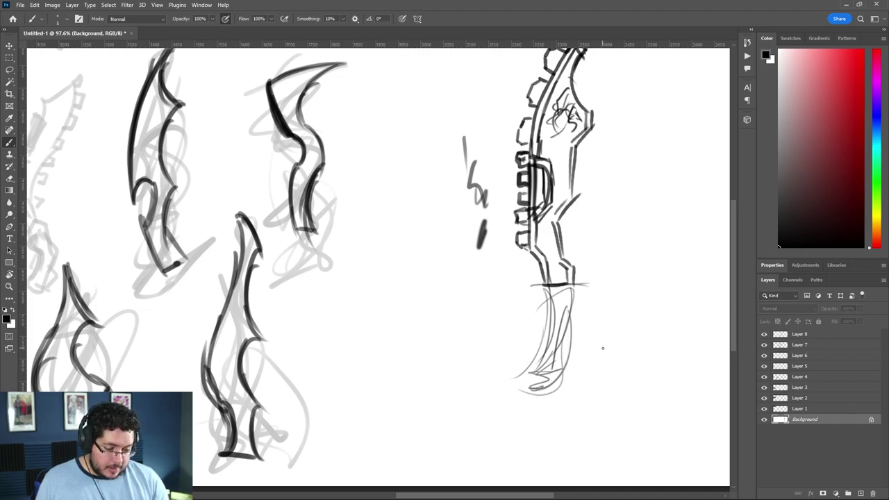
- Pan across to check the weapon reference images, then return to the sword sketches
left_click_drag(492, 320, 609, 356)
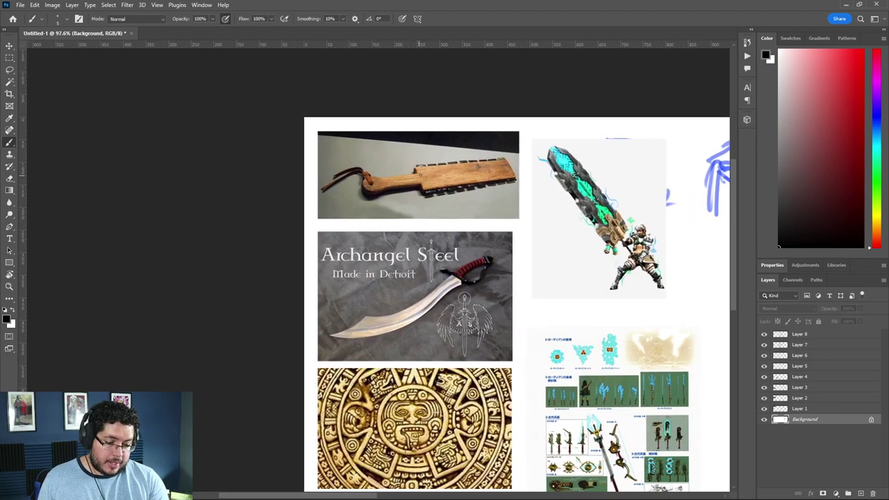
left_click_drag(416, 182, 367, 182)
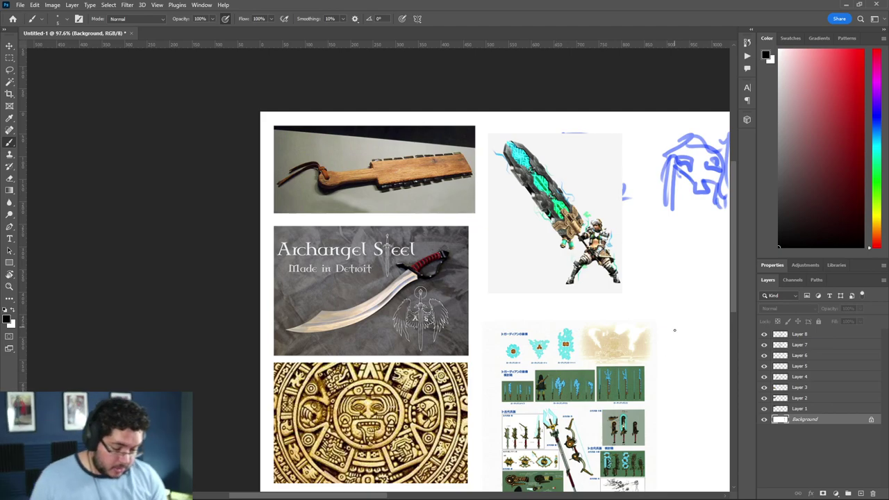
left_click_drag(683, 359, 532, 323)
scroll(465, 279, "right", 10)
scroll(466, 278, "down", 3)
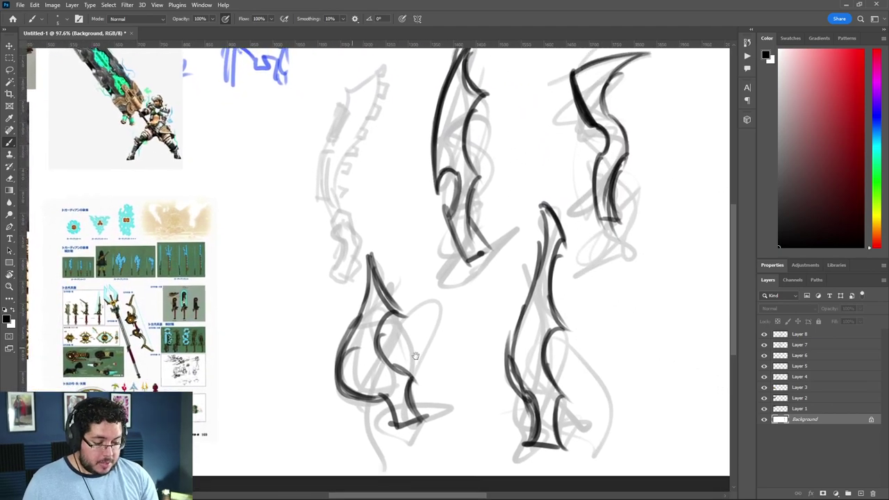
- Ink a thick cross-guard line with a hook beneath it
left_click_drag(569, 254, 522, 263)
mouse_move(527, 260)
left_mouse_down()
mouse_move(520, 278)
mouse_move(574, 239)
left_mouse_up()
left_click_drag(573, 239, 573, 250)
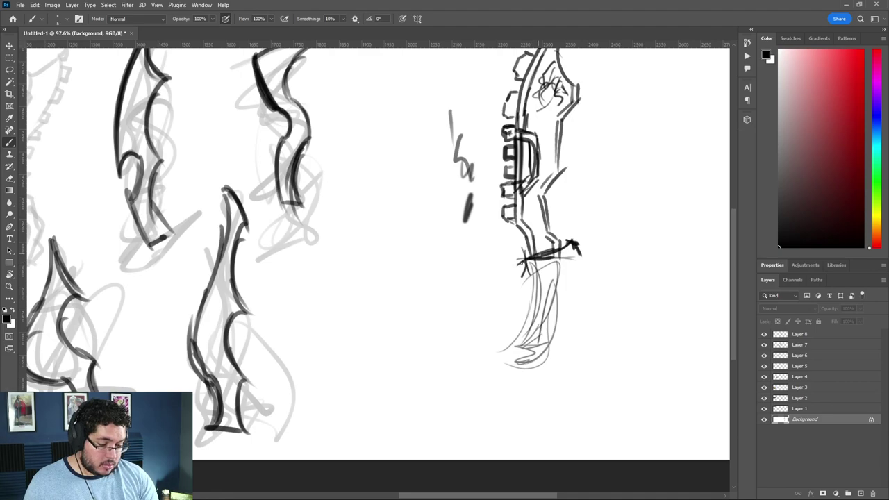
mouse_move(523, 278)
left_mouse_down()
mouse_move(564, 270)
mouse_move(578, 253)
mouse_move(512, 279)
mouse_move(531, 318)
mouse_move(521, 344)
left_mouse_up()
- Ink the curved grip and hatch a faceted pommel at its end, then zoom out
mouse_move(558, 271)
left_mouse_down()
mouse_move(542, 345)
mouse_move(529, 345)
mouse_move(560, 295)
mouse_move(554, 326)
left_mouse_up()
mouse_move(555, 276)
left_mouse_down()
mouse_move(528, 346)
mouse_move(506, 356)
mouse_move(528, 369)
left_mouse_up()
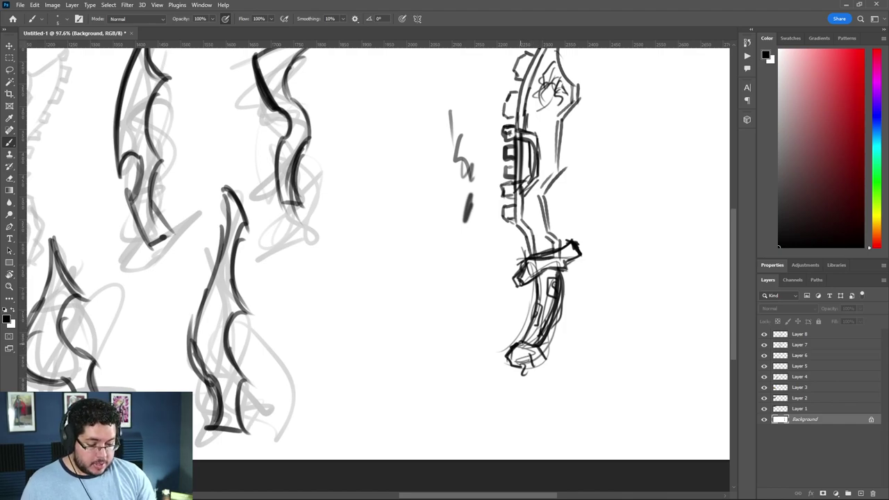
mouse_move(517, 350)
left_mouse_down()
mouse_move(505, 363)
mouse_move(510, 372)
mouse_move(529, 369)
mouse_move(514, 382)
left_mouse_up()
left_click_drag(513, 358, 504, 379)
left_click_drag(532, 375, 526, 379)
left_click_drag(582, 367, 514, 412)
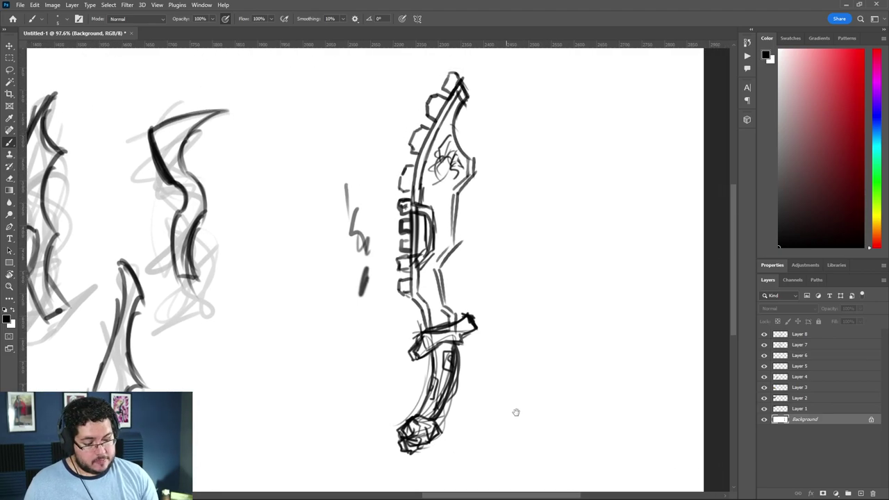
scroll(497, 327, "down", 5)
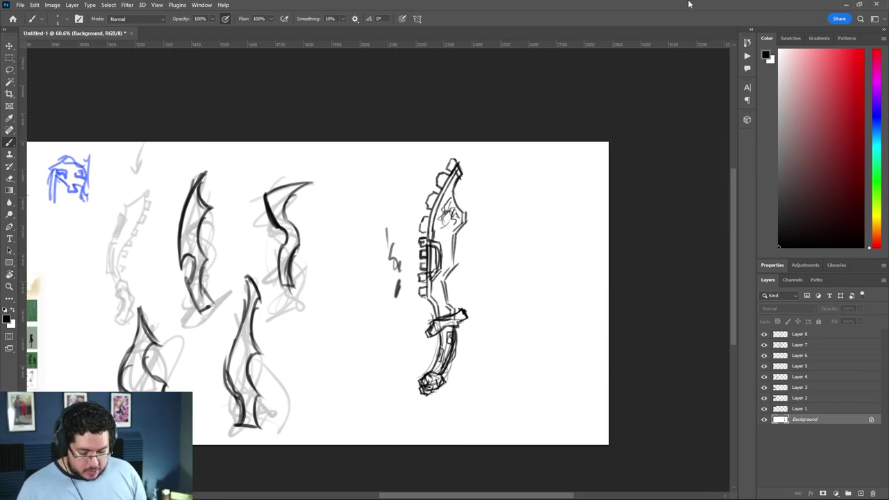
- Marquee the notched sword sketch and Alt-drag two copies beside it
key("m")
left_click_drag(509, 149, 384, 415)
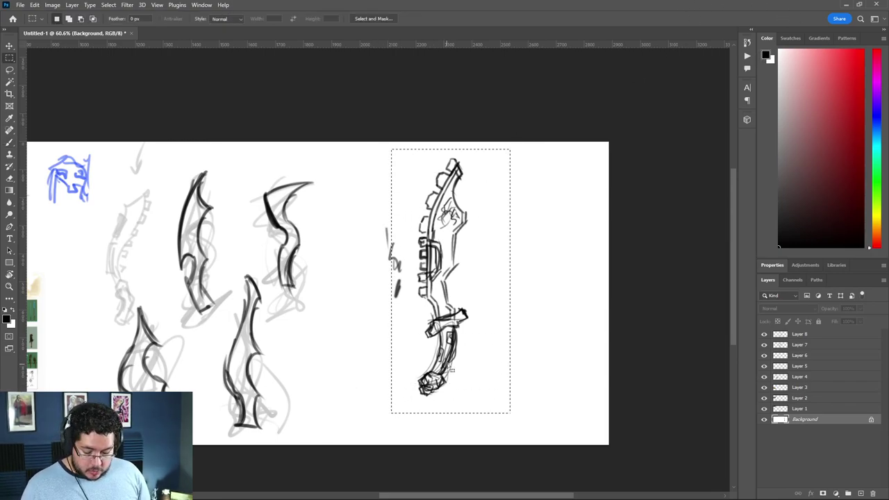
key("v")
mouse_move(455, 349)
left_mouse_down()
mouse_move(387, 361)
mouse_move(373, 355)
mouse_move(541, 346)
left_mouse_up()
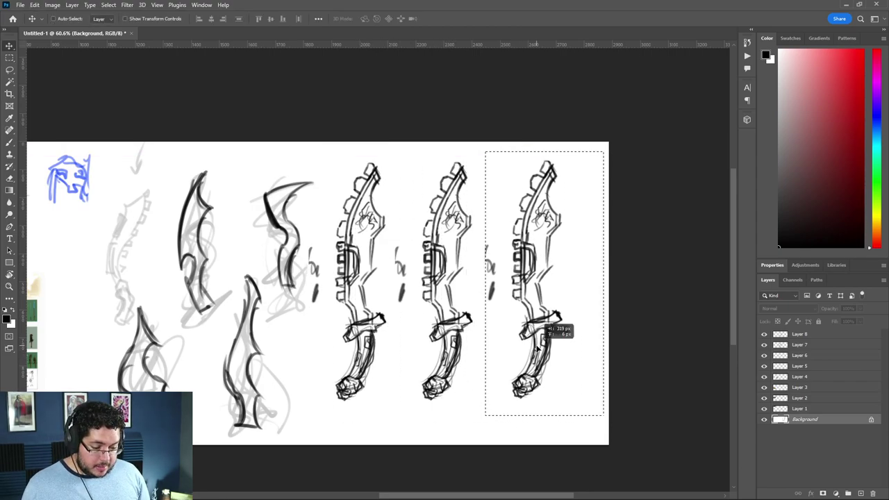
key("ctrl+d")
- Marquee-select the upper blade of the middle copy
scroll(541, 265, "up", 3)
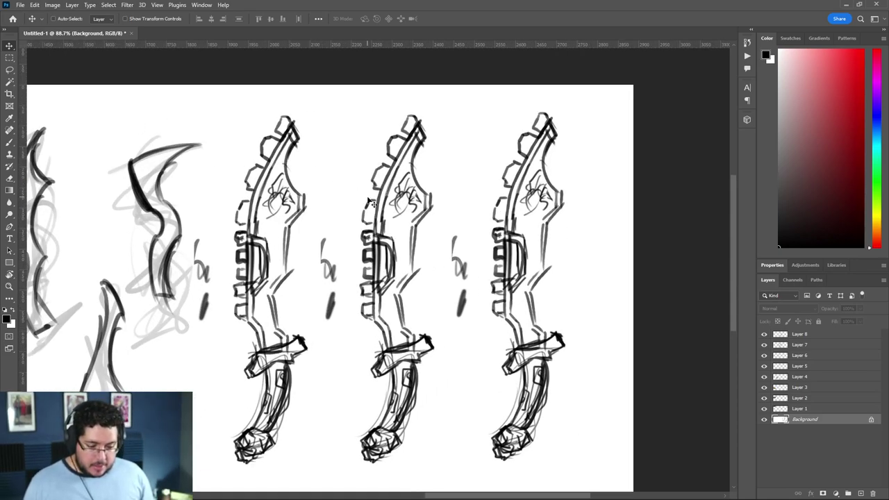
key("m")
left_click_drag(444, 99, 352, 355)
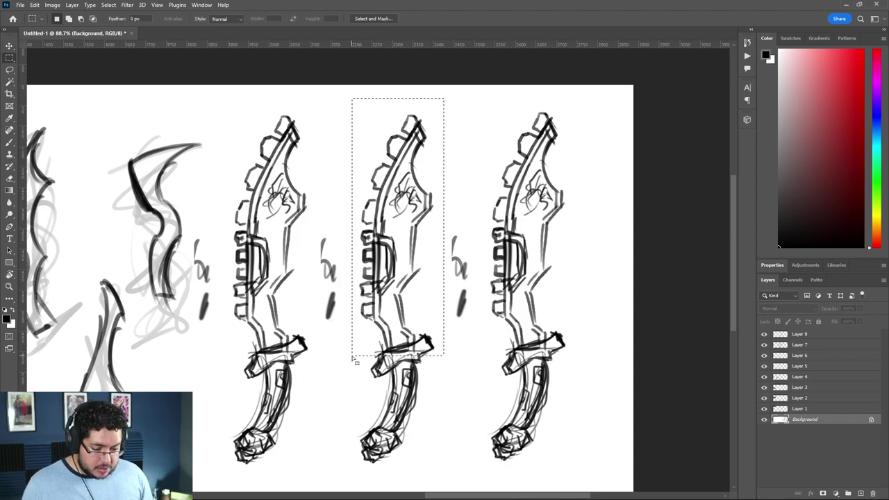
- Free-transform the middle blade, try a skew, then switch to Warp mode
right_click(397, 234)
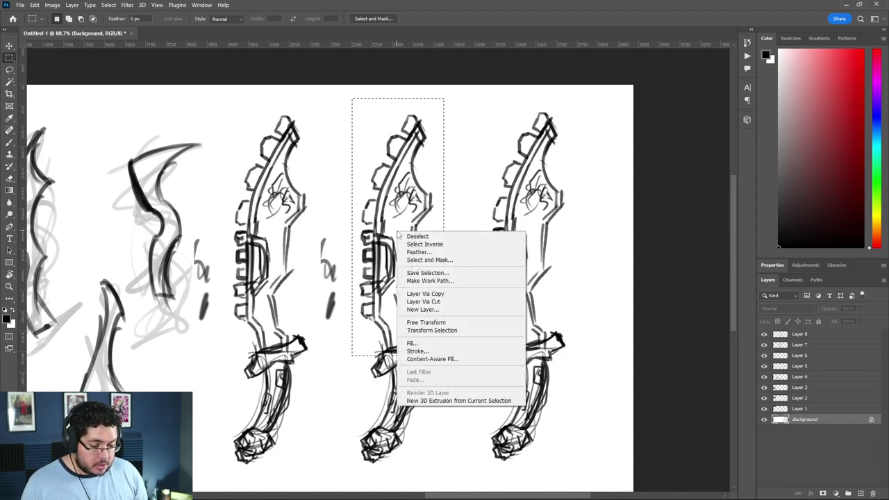
left_click(413, 201)
key("ctrl+t")
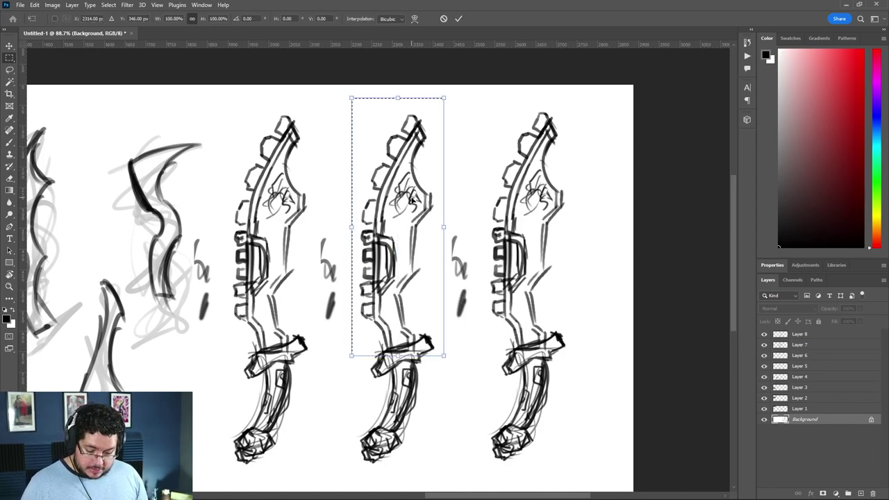
right_click(412, 200)
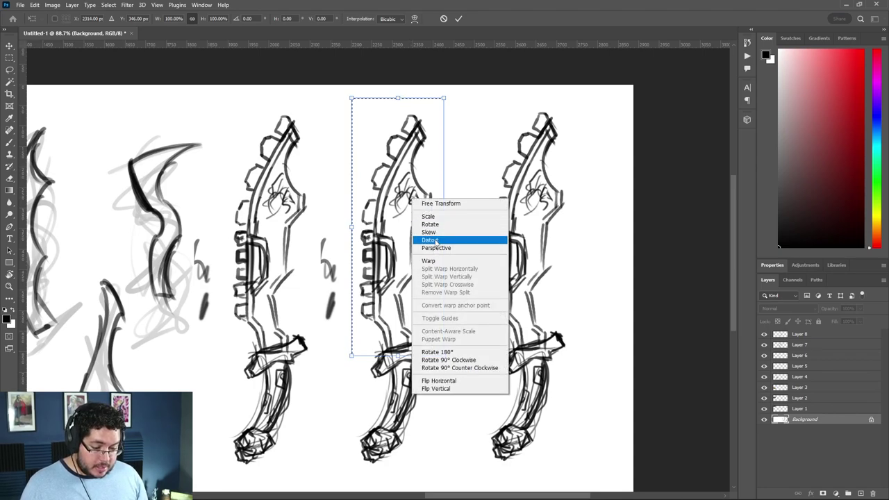
left_click(428, 232)
mouse_move(352, 231)
left_mouse_down()
mouse_move(363, 199)
mouse_move(360, 225)
mouse_move(374, 211)
mouse_move(382, 231)
mouse_move(392, 229)
left_mouse_up()
right_click(394, 228)
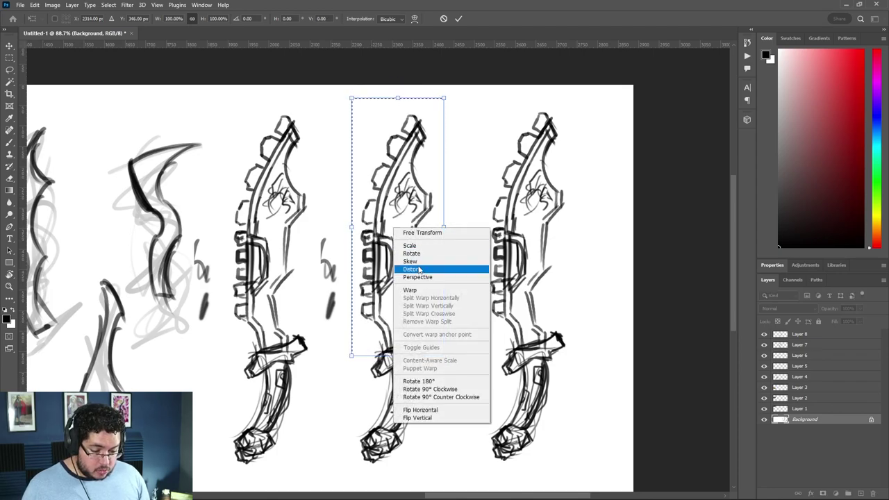
left_click(410, 289)
- Bend the middle blade into an arch with the warp mesh, commit, and deselect
left_click_drag(359, 234, 345, 243)
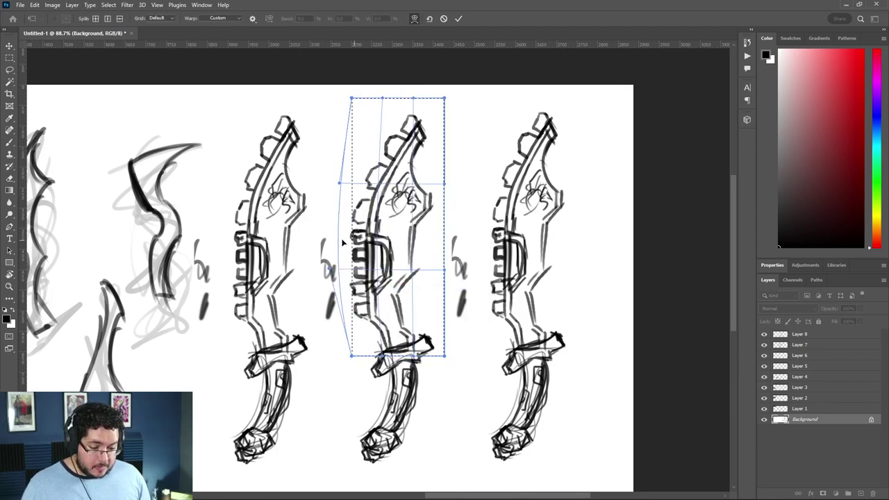
left_click_drag(438, 246, 399, 242)
mouse_move(445, 97)
left_mouse_down()
mouse_move(482, 134)
mouse_move(505, 186)
mouse_move(456, 139)
mouse_move(470, 147)
left_mouse_up()
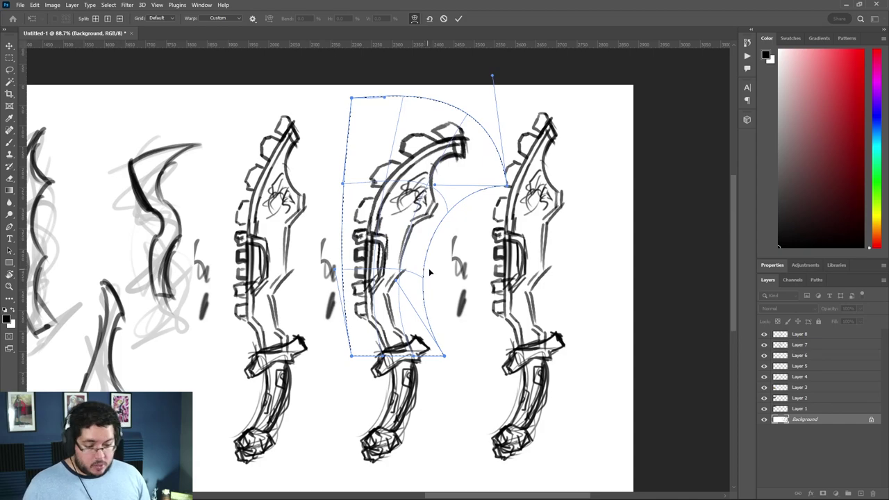
left_click_drag(415, 280, 411, 266)
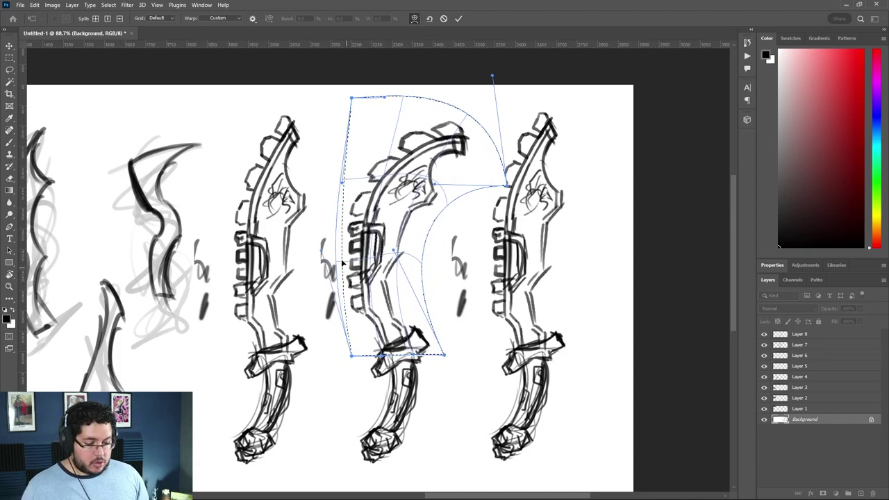
left_click_drag(347, 271, 351, 307)
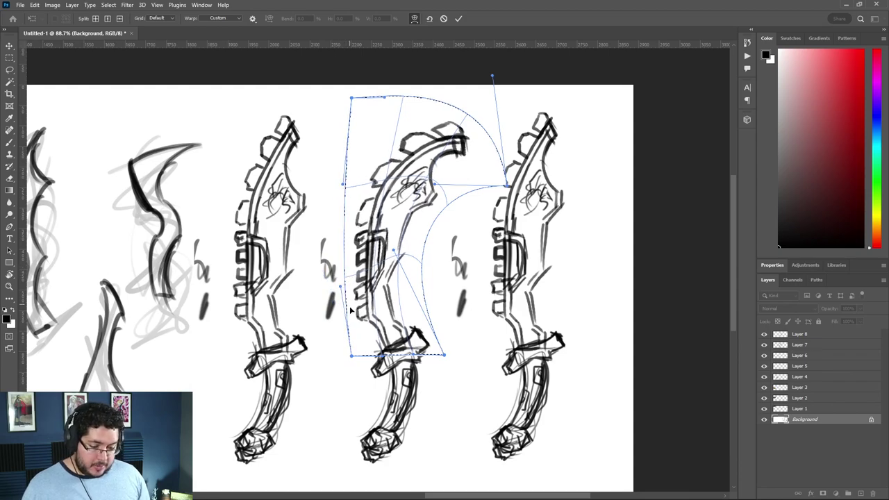
left_click_drag(351, 357, 342, 375)
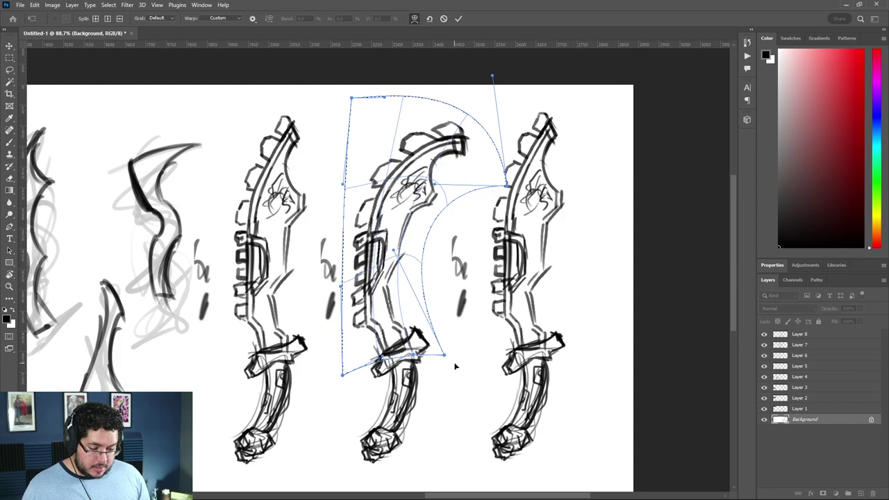
left_click_drag(446, 355, 440, 348)
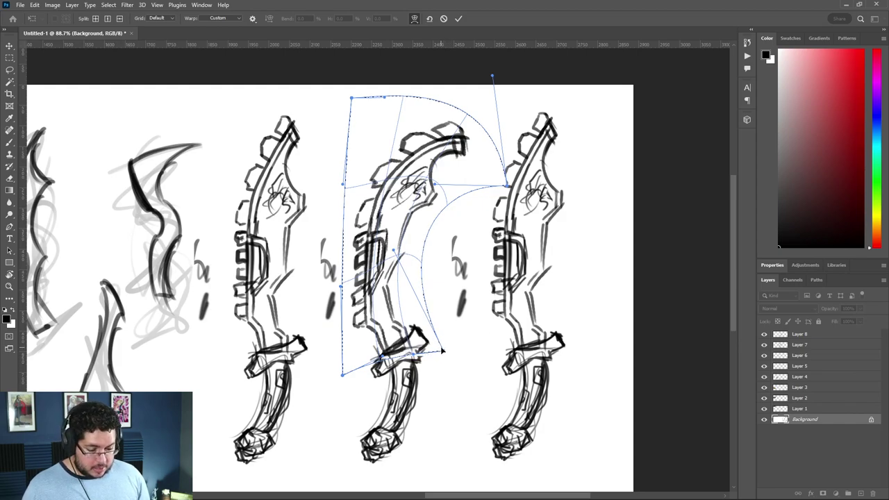
key("Return")
key("ctrl+d")
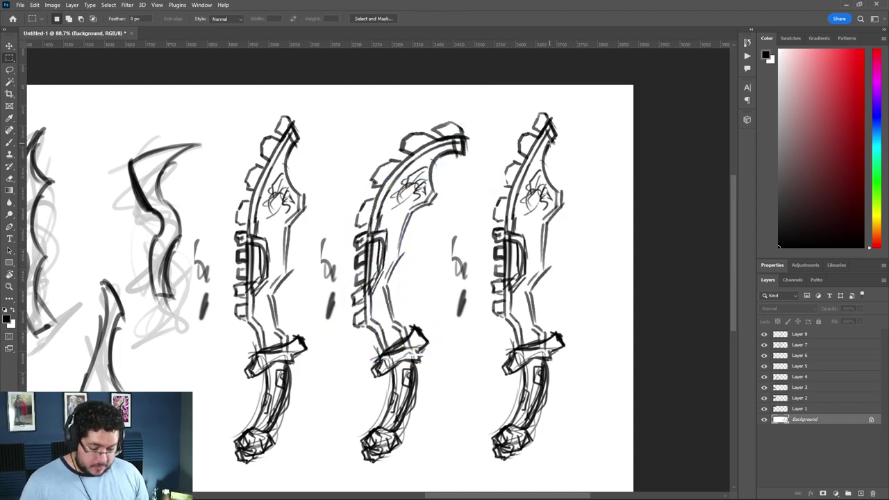
- Select the right copy's upper blade and put it into a Warp transform
mouse_move(590, 100)
left_mouse_down()
mouse_move(532, 208)
mouse_move(477, 352)
left_mouse_up()
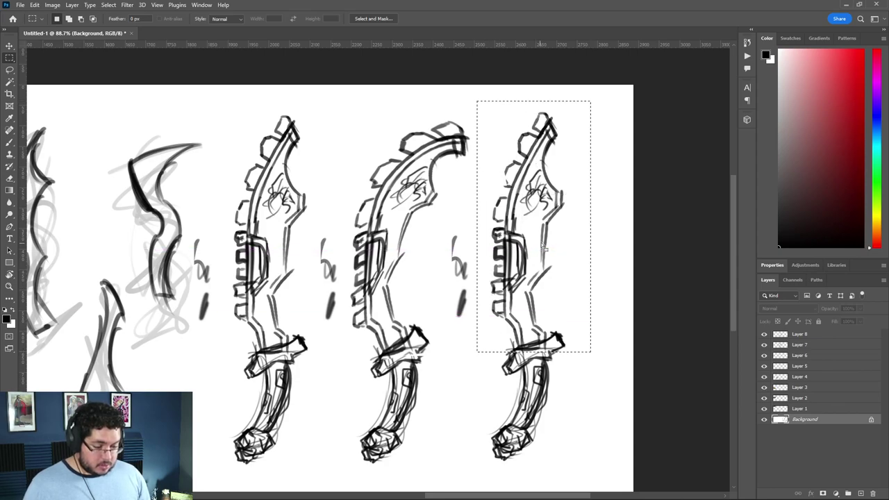
key("ctrl+t")
right_click(543, 226)
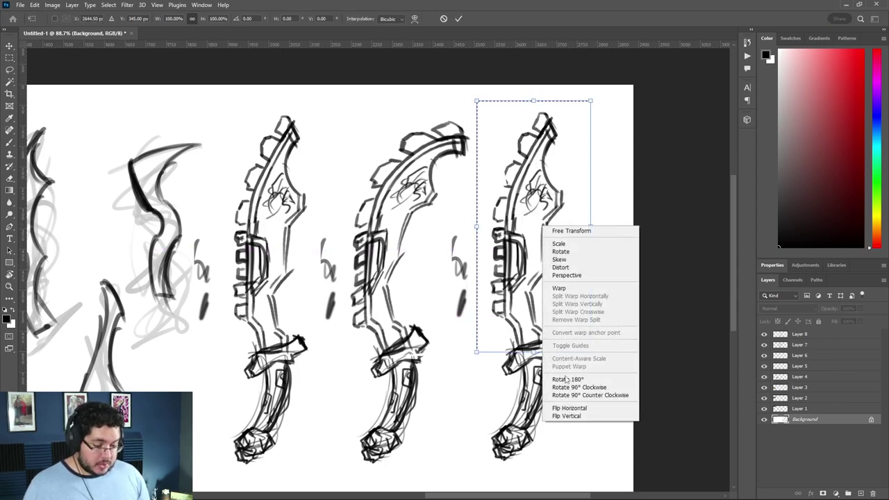
left_click(558, 287)
- Bow the right blade out to the left and hook its tip, then commit the warp
left_click_drag(483, 272, 495, 217)
left_click_drag(477, 186, 387, 189)
left_click_drag(590, 101, 593, 153)
mouse_move(514, 100)
left_mouse_down()
mouse_move(533, 107)
mouse_move(522, 92)
mouse_move(527, 101)
mouse_move(528, 65)
mouse_move(602, 86)
mouse_move(572, 86)
left_mouse_up()
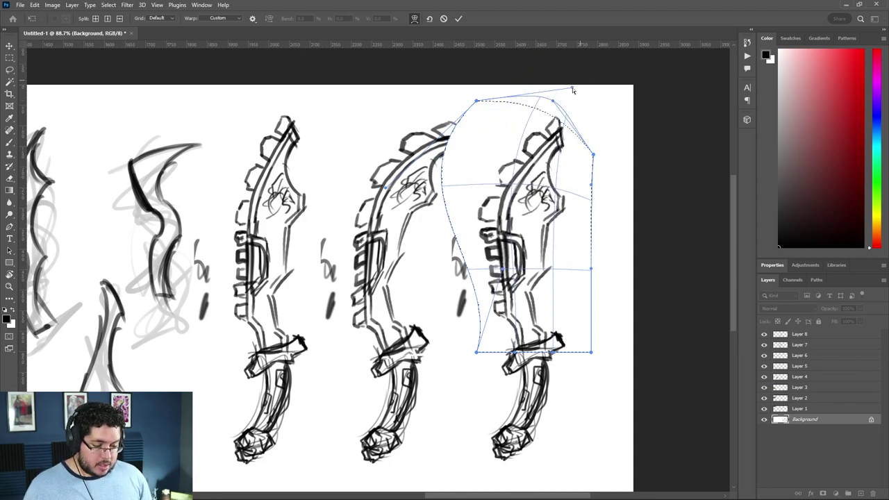
mouse_move(515, 185)
left_mouse_down()
mouse_move(508, 139)
mouse_move(555, 103)
mouse_move(626, 89)
mouse_move(619, 89)
left_mouse_up()
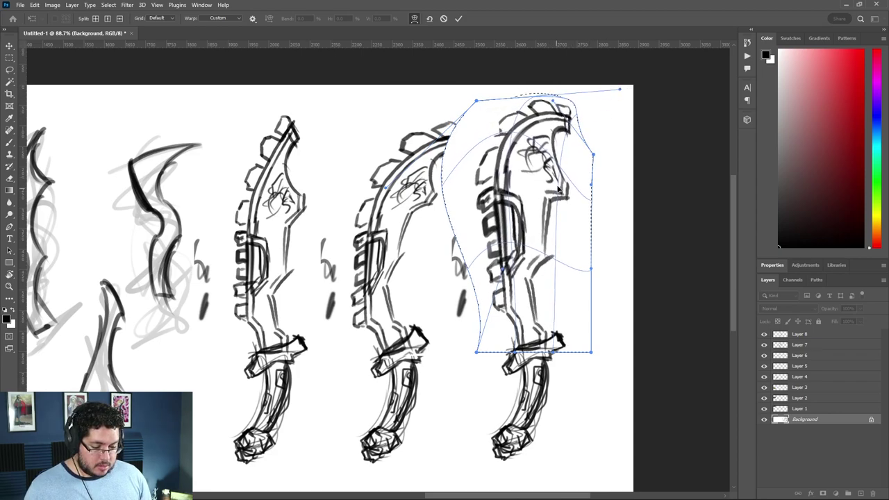
left_click_drag(554, 189, 554, 197)
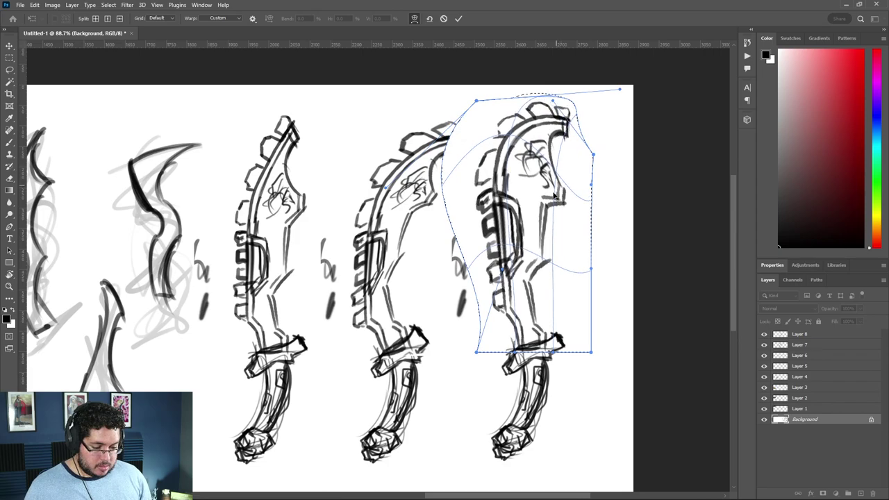
key("Return")
- Extend the middle blade's top-right edge with a brush stroke
key("m")
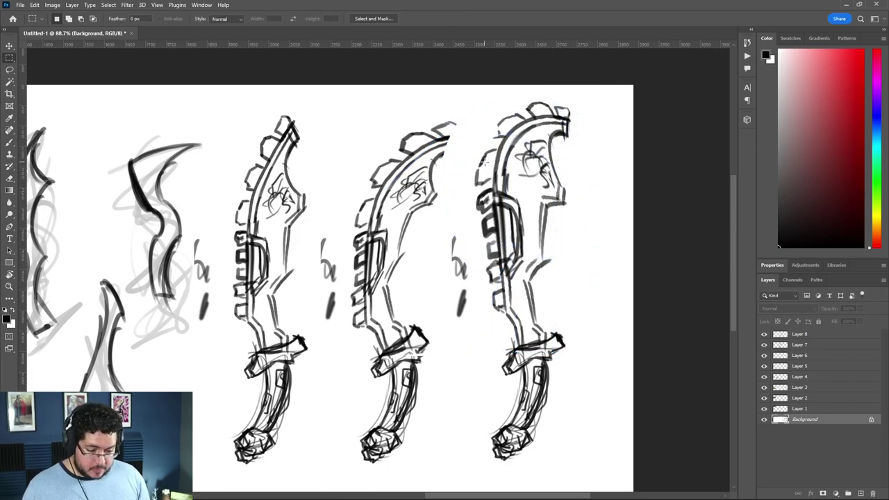
key("b")
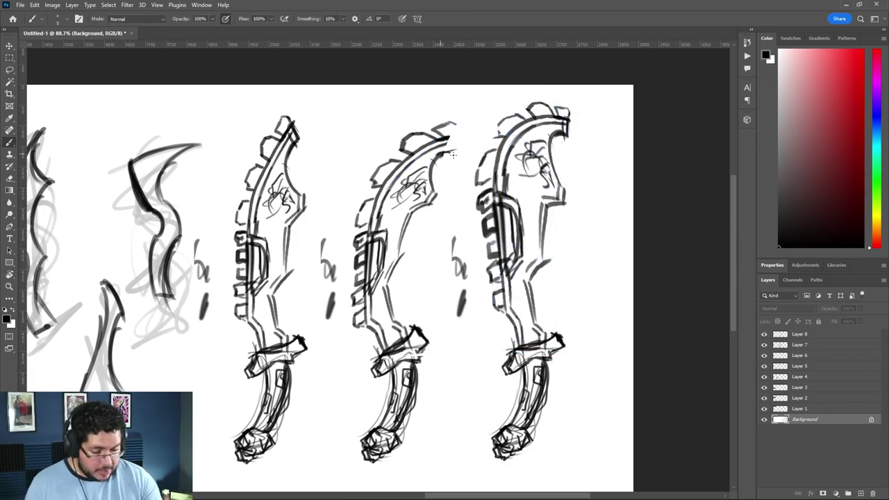
left_click_drag(456, 156, 452, 138)
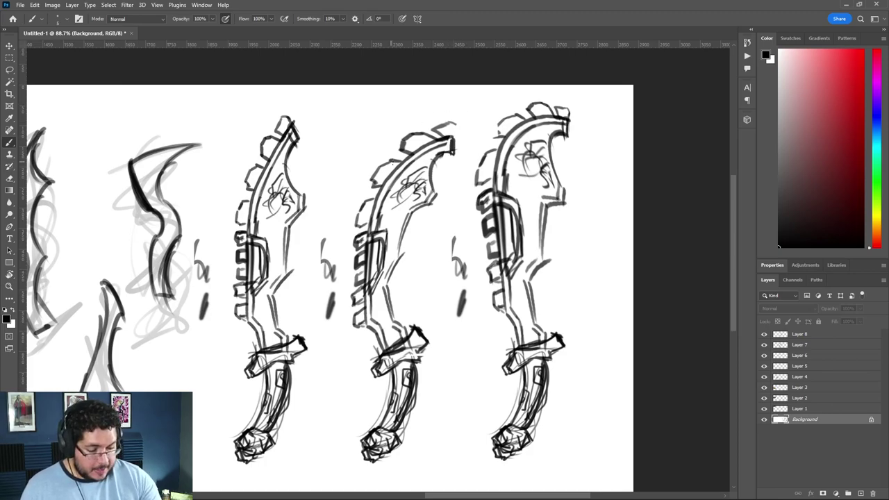
- Paint out the right blade's old top bumps and left-edge notches in white
key("e")
key("x")
right_click(433, 136)
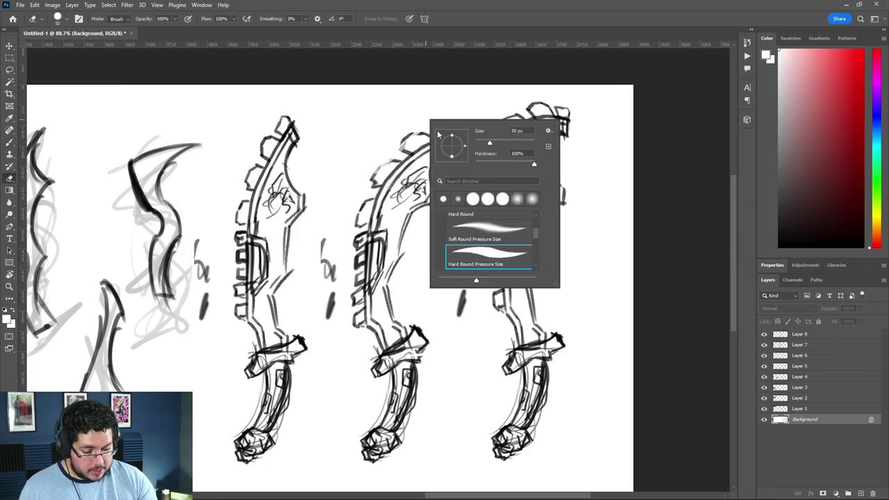
left_click(391, 131)
key("b")
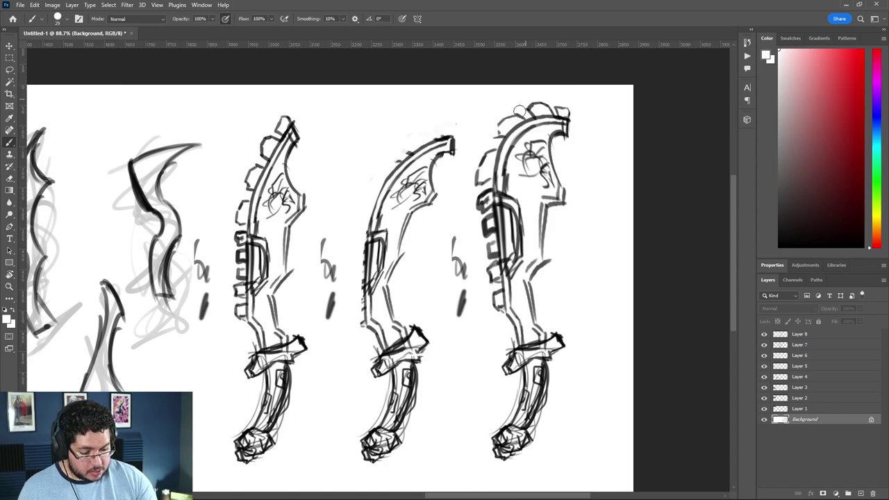
left_click_drag(492, 128, 497, 119)
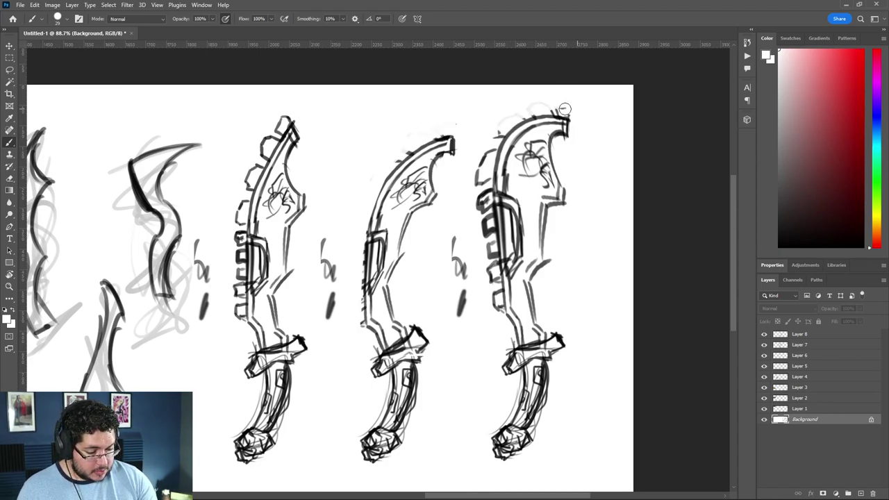
left_click_drag(571, 109, 481, 289)
mouse_move(480, 290)
left_mouse_down()
mouse_move(487, 231)
mouse_move(496, 288)
mouse_move(484, 199)
left_mouse_up()
left_click_drag(484, 198, 484, 181)
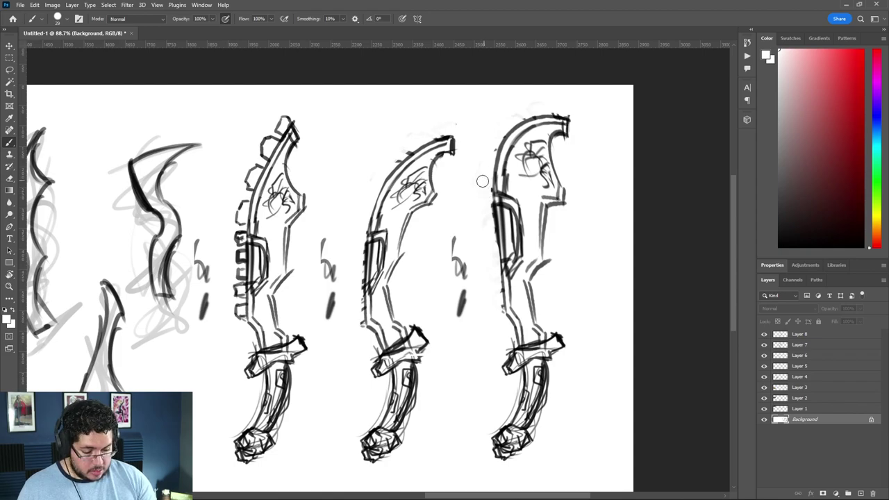
- Set a 9 px mid-grey brush and draw teeth on the middle and right blades
right_click(484, 180)
left_click_drag(535, 217, 528, 214)
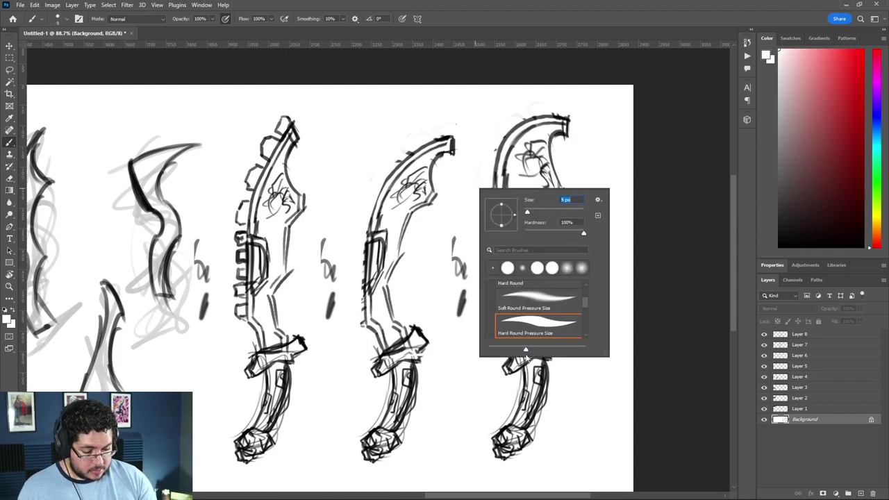
left_click(542, 380)
left_click(547, 372, "alt")
mouse_move(360, 322)
left_mouse_down()
mouse_move(353, 248)
mouse_move(363, 238)
mouse_move(361, 215)
mouse_move(372, 216)
mouse_move(364, 206)
mouse_move(393, 157)
mouse_move(376, 189)
mouse_move(371, 175)
mouse_move(384, 178)
mouse_move(384, 159)
mouse_move(417, 157)
left_mouse_up()
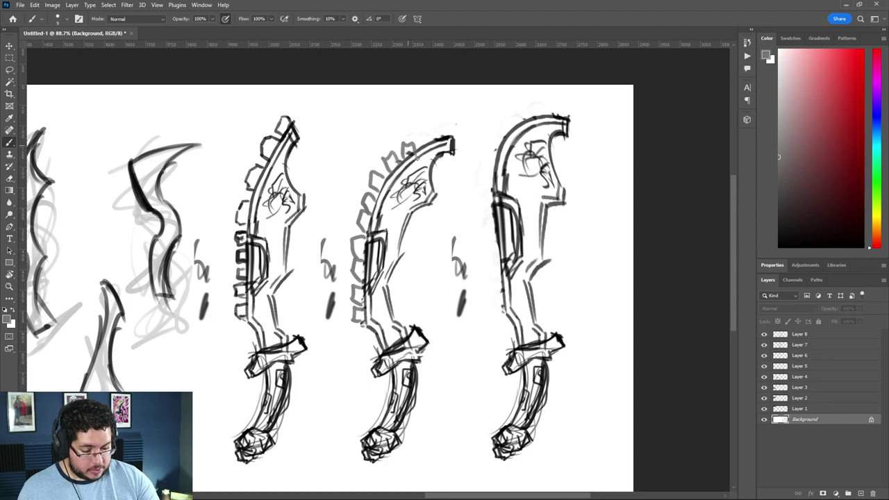
mouse_move(558, 117)
left_mouse_down()
mouse_move(535, 119)
mouse_move(530, 104)
mouse_move(515, 125)
mouse_move(516, 110)
mouse_move(503, 121)
mouse_move(486, 166)
mouse_move(483, 197)
mouse_move(496, 217)
mouse_move(486, 219)
mouse_move(500, 246)
mouse_move(486, 242)
mouse_move(497, 294)
left_mouse_up()
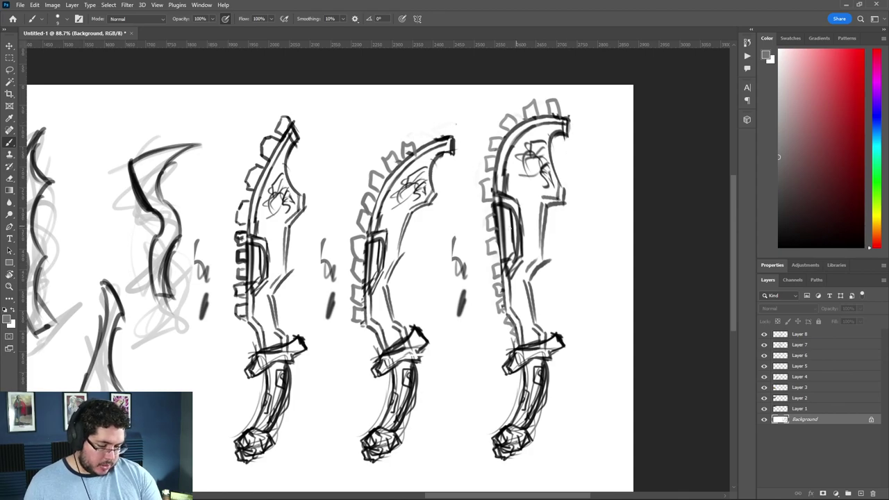
- Ink a dark thick notch and darkened spikes at the middle blade's tip
mouse_move(415, 209)
left_mouse_down()
mouse_move(447, 206)
mouse_move(450, 147)
left_mouse_up()
left_click_drag(431, 194, 449, 174)
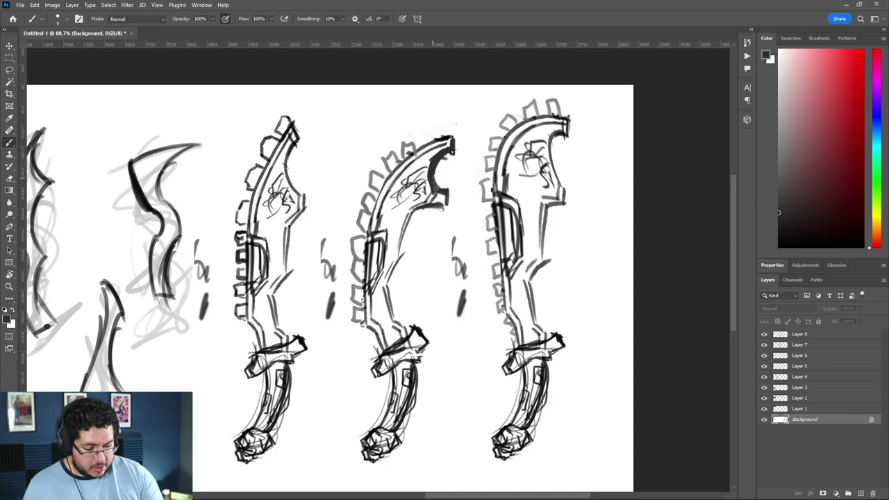
left_click_drag(403, 148, 428, 129)
left_click_drag(443, 393, 449, 379)
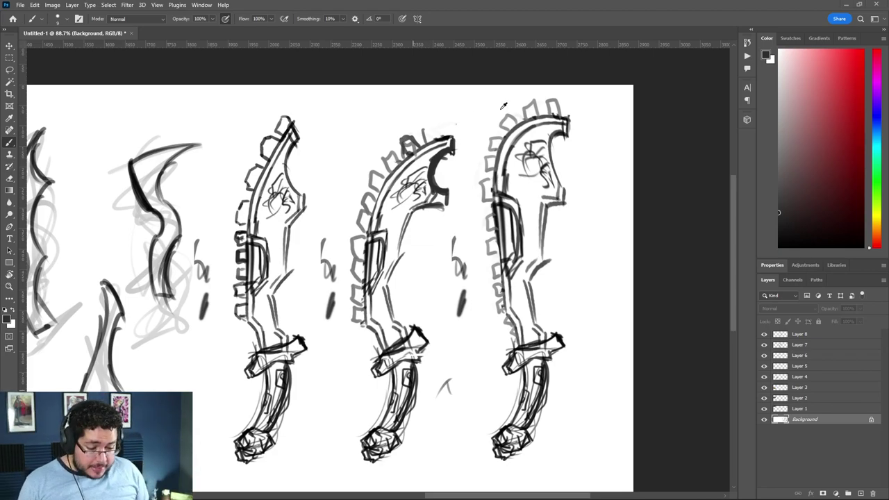
key("super+Tab")
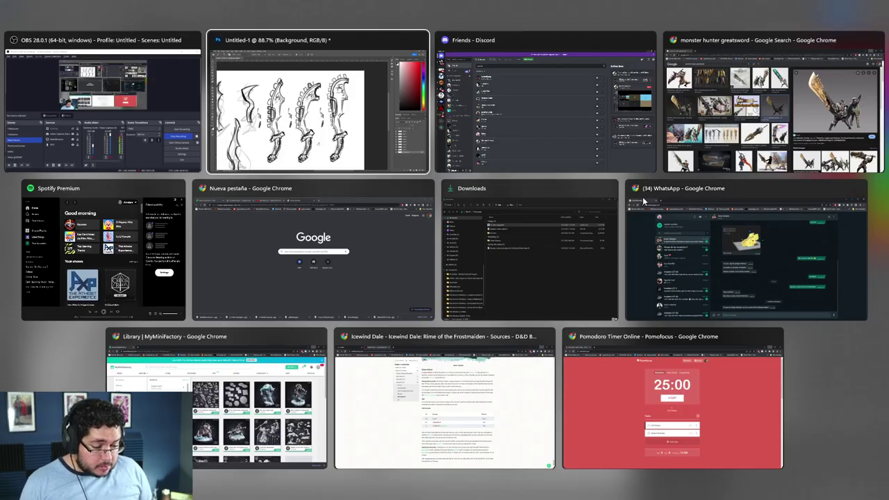
- Search Google Images in Chrome for quetzalcoatl
left_click(698, 123)
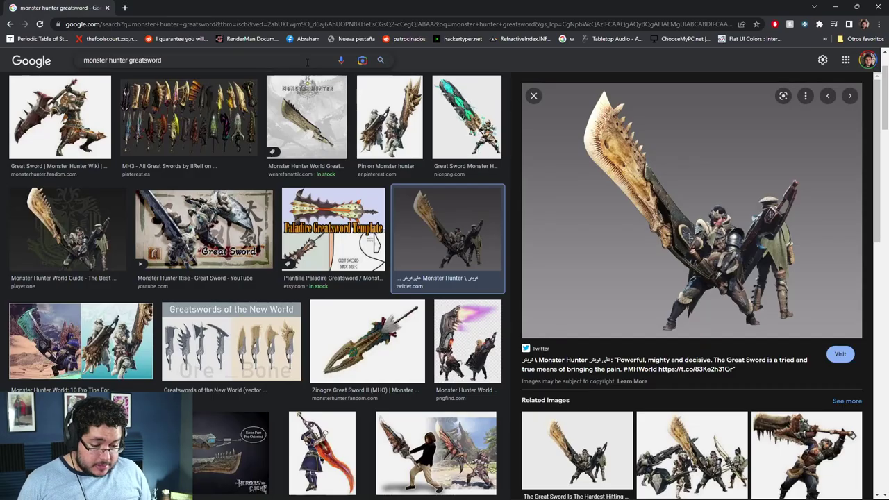
triple_click(307, 61)
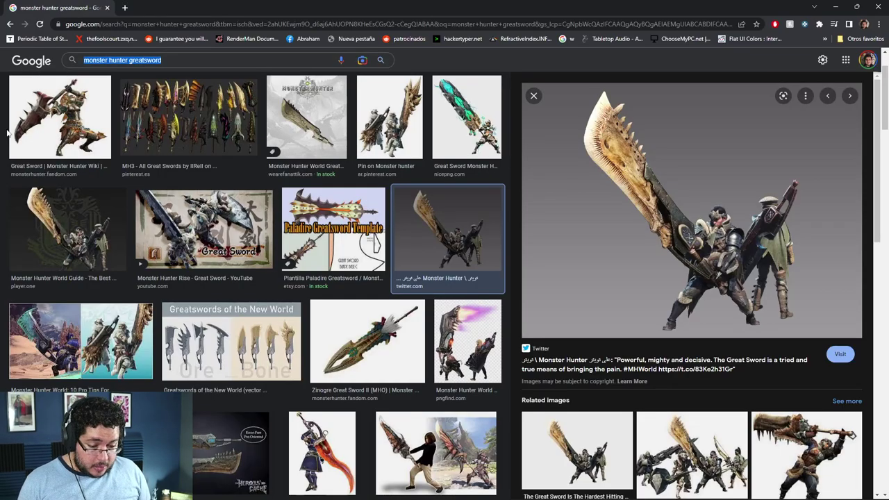
type("quetz")
type("coatl")
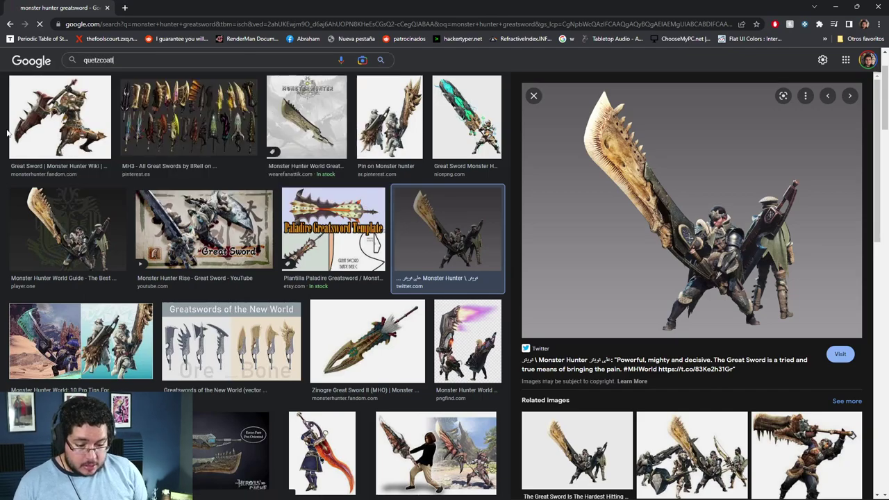
key("Return")
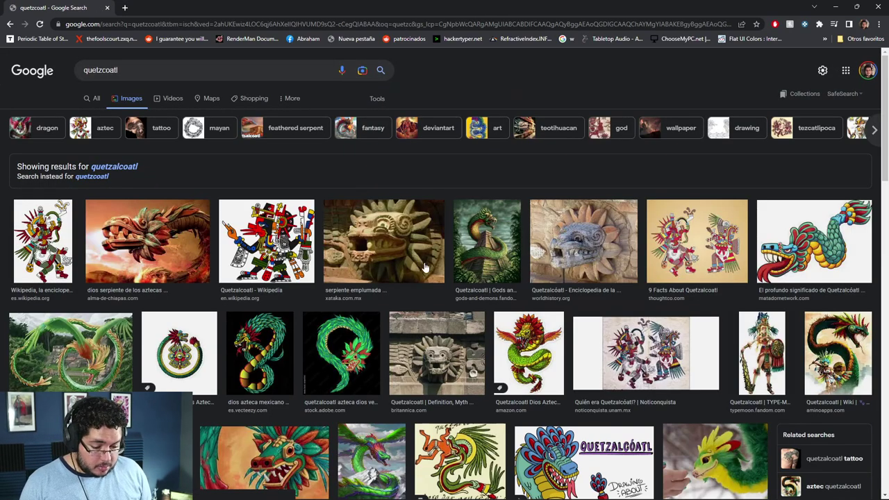
- Minimize Chrome and add one more tooth near the middle blade's tip
left_click(813, 8)
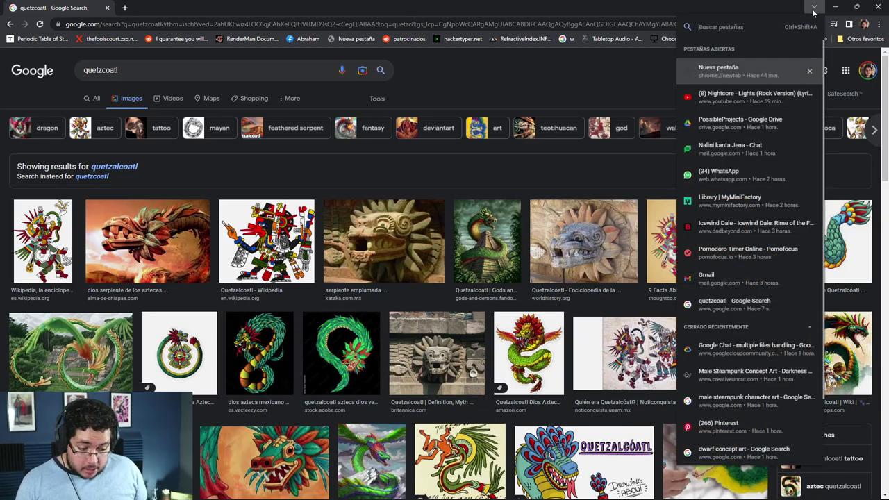
left_click(835, 6)
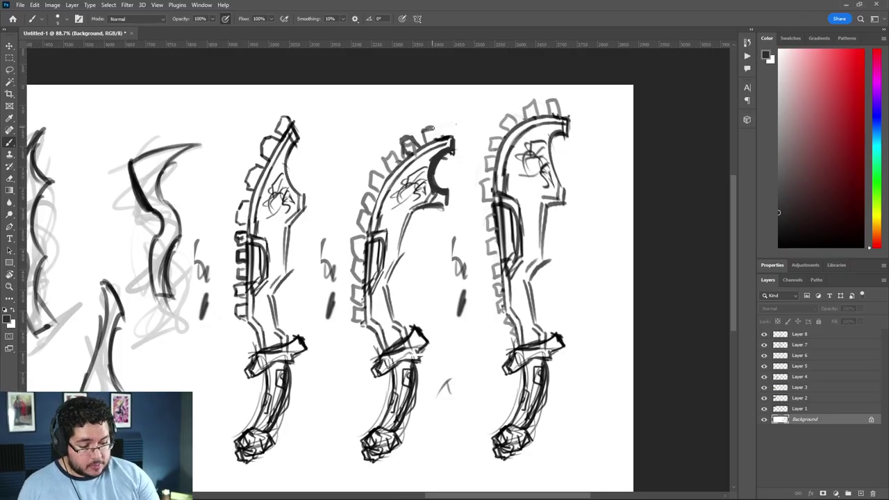
left_click_drag(438, 129, 449, 138)
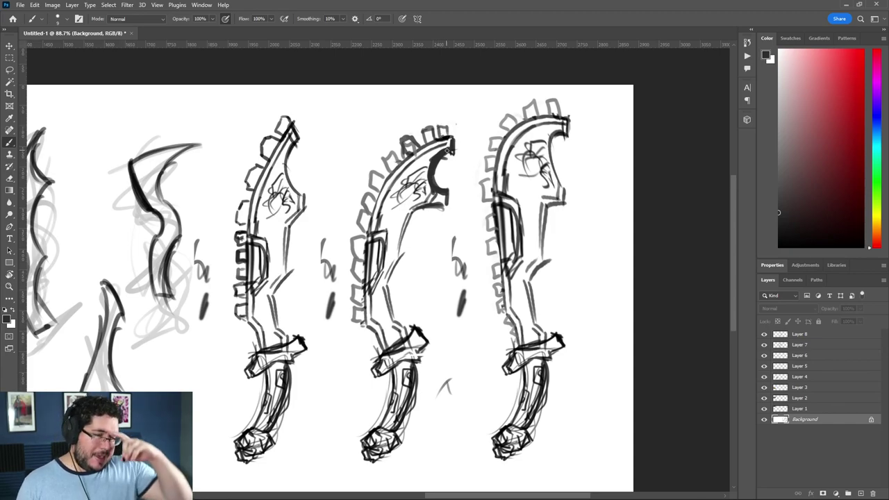
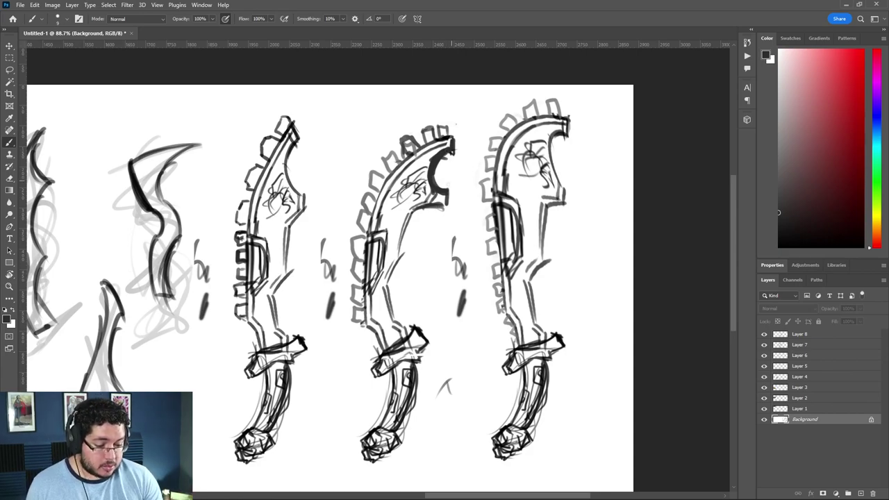
- Darken the middle sword's inner curve and draw an arrow mark above it
mouse_move(433, 205)
left_mouse_down()
mouse_move(443, 201)
mouse_move(414, 217)
mouse_move(401, 263)
mouse_move(407, 218)
mouse_move(386, 283)
mouse_move(389, 329)
left_mouse_up()
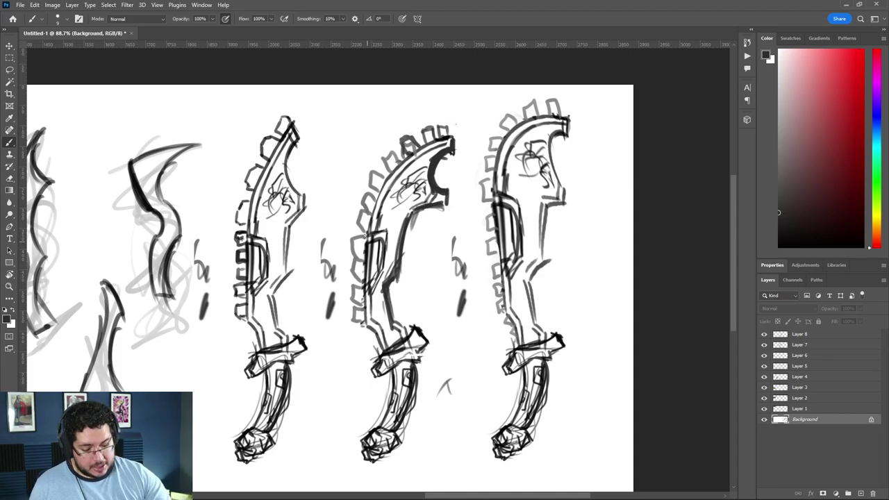
mouse_move(383, 102)
left_mouse_down()
mouse_move(389, 112)
mouse_move(403, 103)
left_mouse_up()
left_click_drag(393, 95, 393, 119)
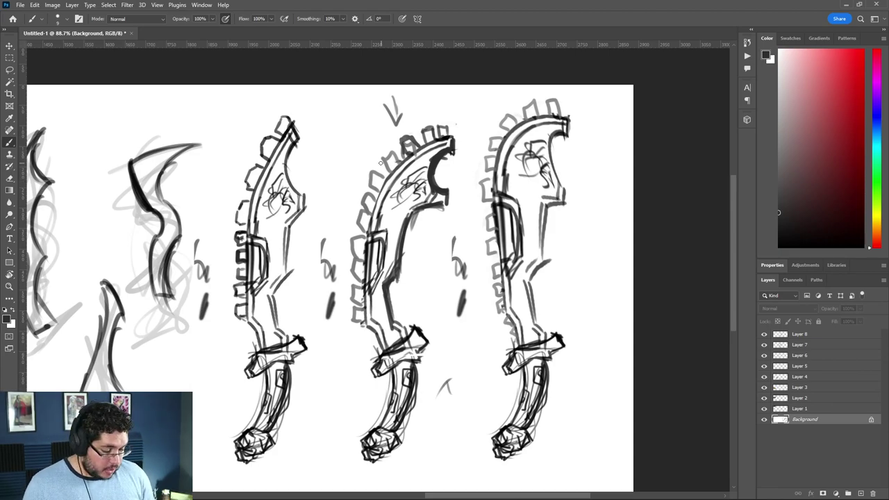
- Start a new Photoshop document with Ctrl+N
scroll(330, 277, "down", 2)
key("super")
key("super")
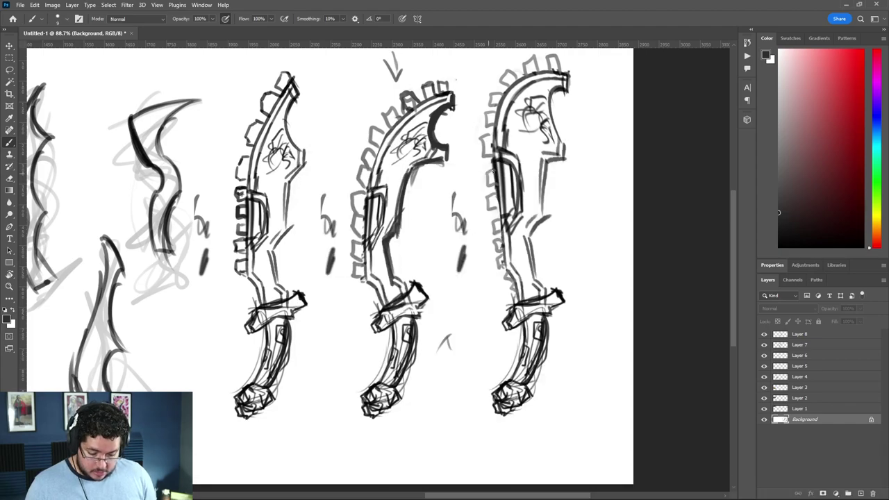
key("ctrl+n")
- Create a clipboard-sized blank document and paste the marquee-selected middle sword sketch into it
double_click(260, 189)
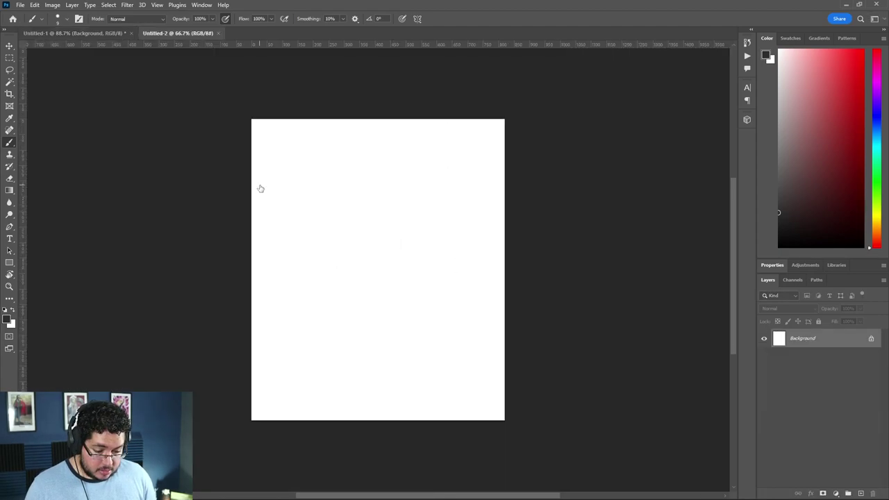
left_click(70, 32)
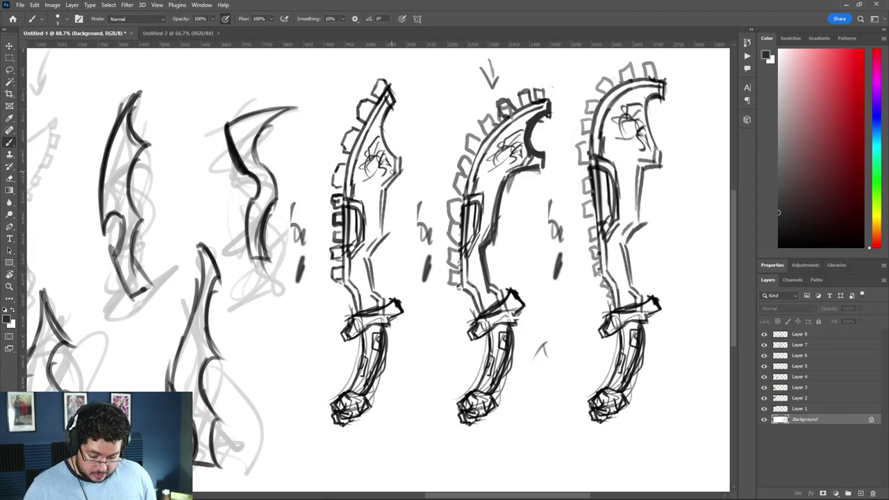
key("m")
mouse_move(409, 69)
left_mouse_down()
mouse_move(495, 213)
mouse_move(587, 460)
mouse_move(557, 448)
left_mouse_up()
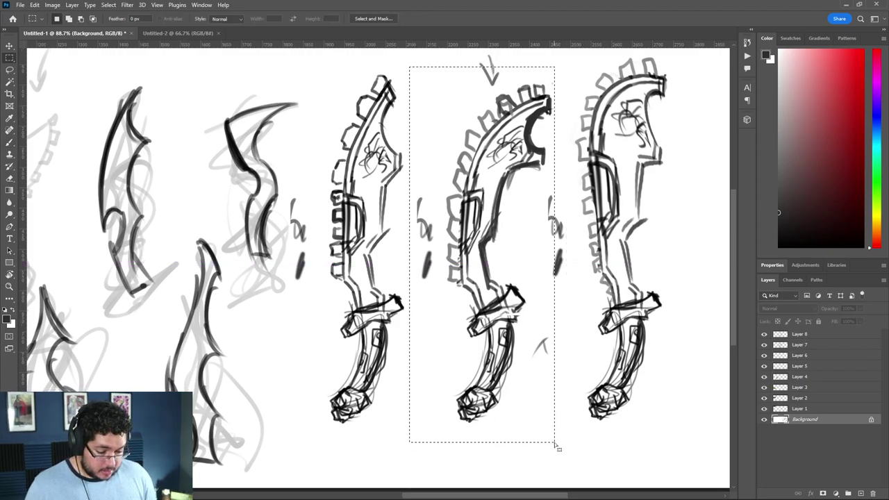
left_click(177, 33)
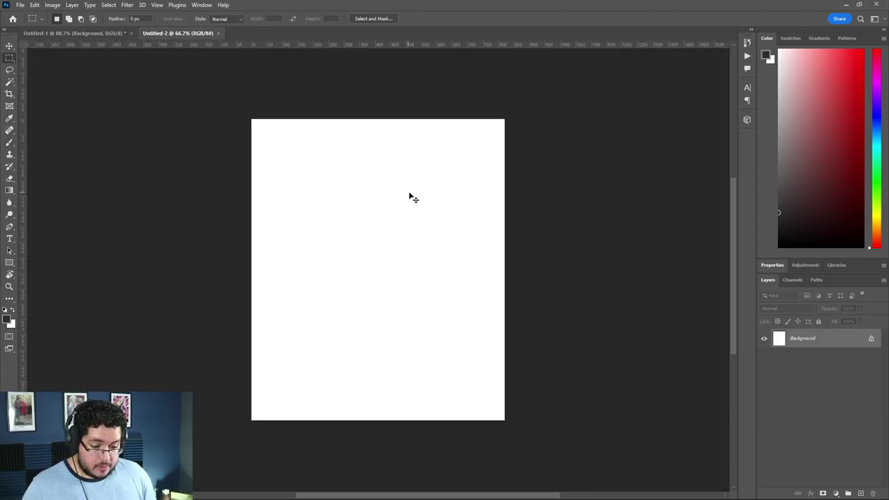
key("ctrl+v")
- Add an empty Layer 2, fade the sketch Layer 1 to 26% opacity and nudge it left
scroll(354, 250, "up", 3)
left_click_drag(337, 246, 353, 249)
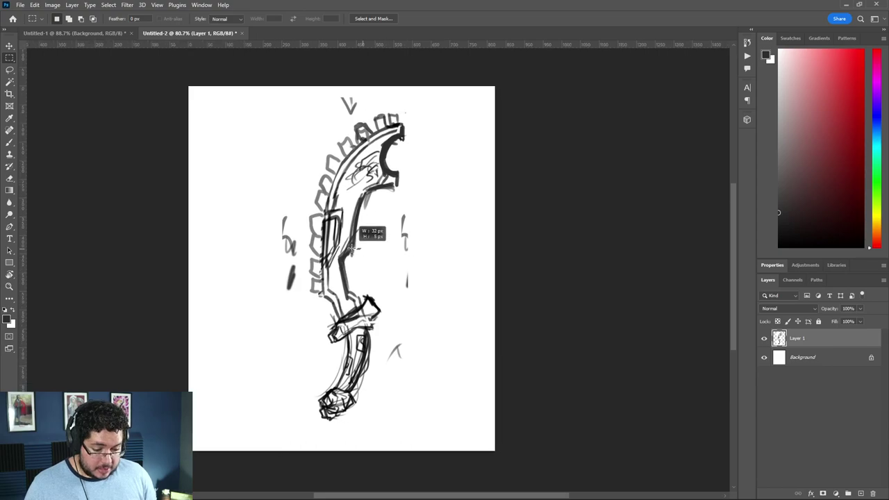
left_click(860, 493)
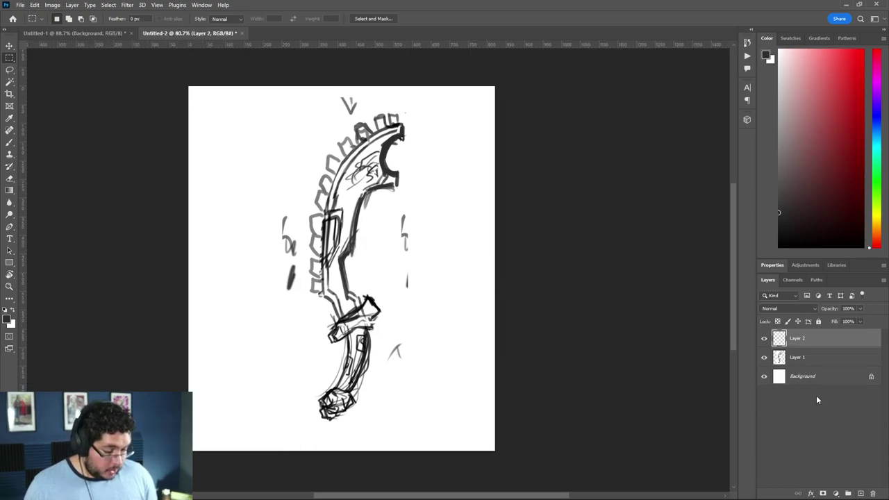
left_click(763, 357)
left_click(763, 357)
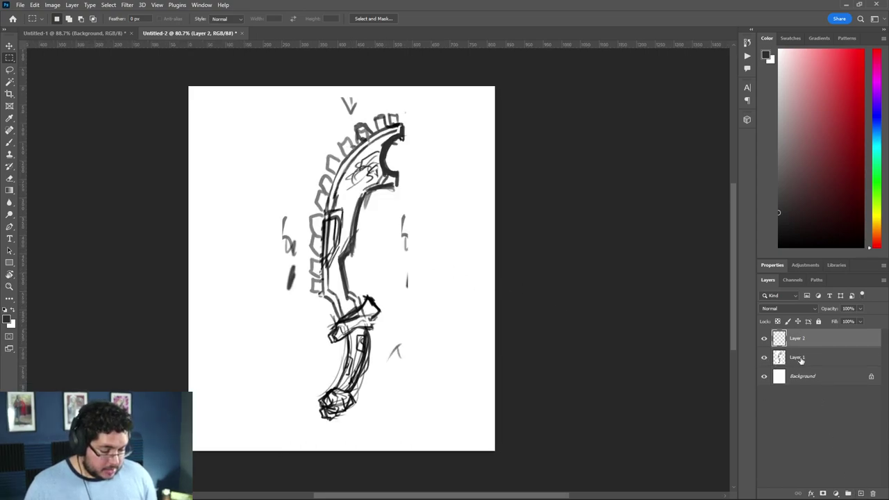
left_click(799, 359)
left_click_drag(829, 308, 721, 289)
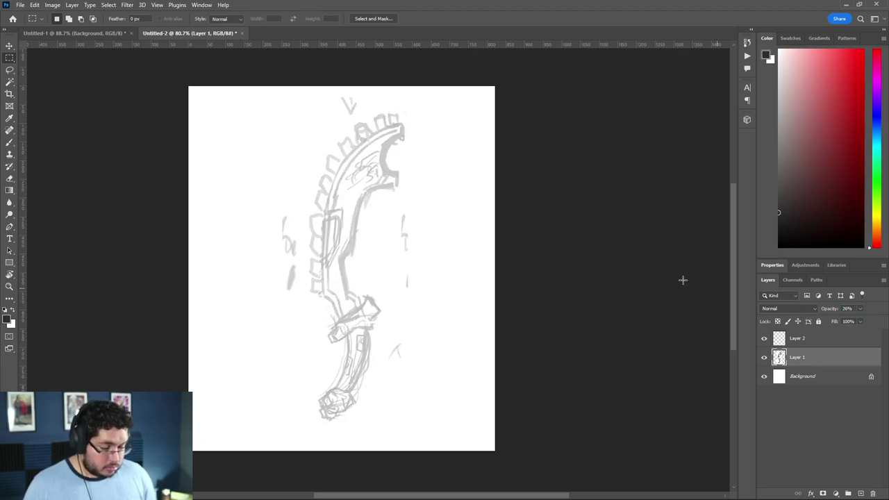
key("v")
mouse_move(377, 236)
left_mouse_down()
mouse_move(361, 223)
mouse_move(370, 238)
left_mouse_up()
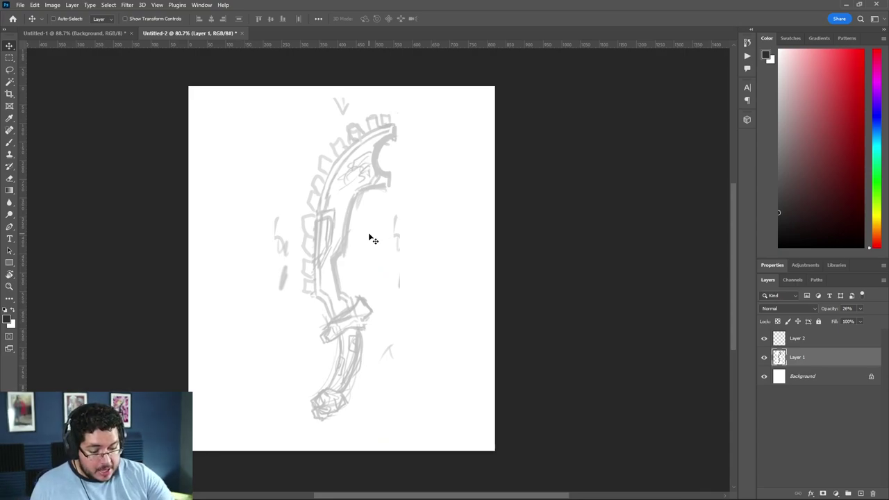
key("b")
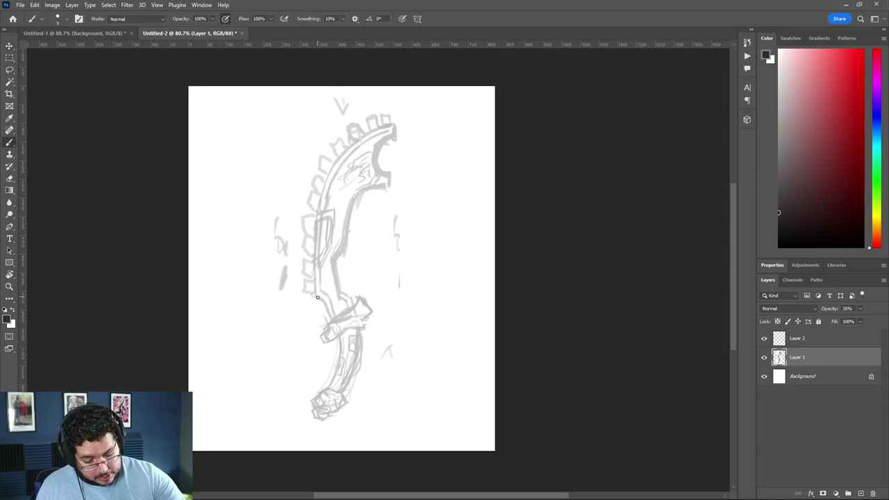
- On Layer 2, trace the blade's outer edge, tip and inner edge, redoing bad strokes
left_click(824, 342)
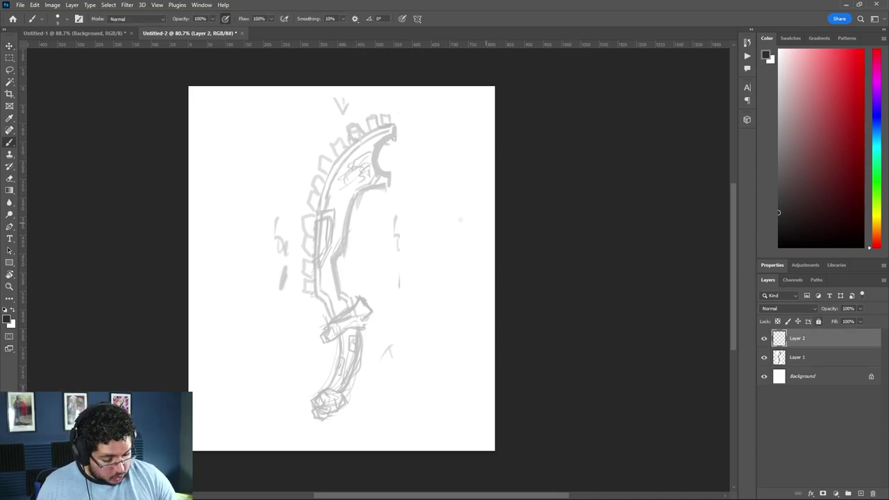
mouse_move(314, 295)
left_mouse_down()
mouse_move(316, 205)
mouse_move(340, 161)
left_mouse_up()
mouse_move(316, 219)
left_mouse_down()
mouse_move(347, 148)
mouse_move(362, 137)
mouse_move(394, 129)
mouse_move(396, 172)
left_mouse_up()
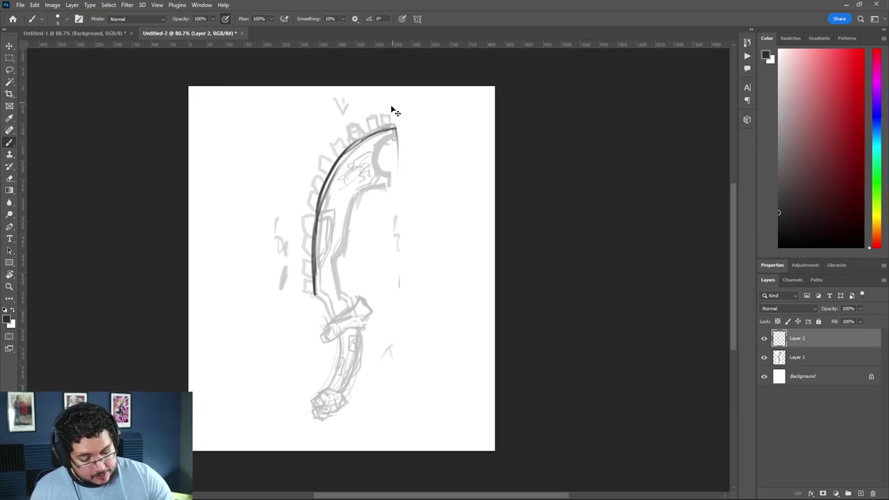
mouse_move(396, 124)
left_mouse_down()
mouse_move(395, 184)
mouse_move(355, 199)
mouse_move(341, 256)
left_mouse_up()
key("ctrl+z")
left_click_drag(354, 206, 344, 234)
mouse_move(363, 191)
left_mouse_down()
mouse_move(342, 241)
mouse_move(374, 186)
mouse_move(349, 214)
left_mouse_up()
key("ctrl+z")
key("ctrl+z")
key("ctrl+z")
key("ctrl+z")
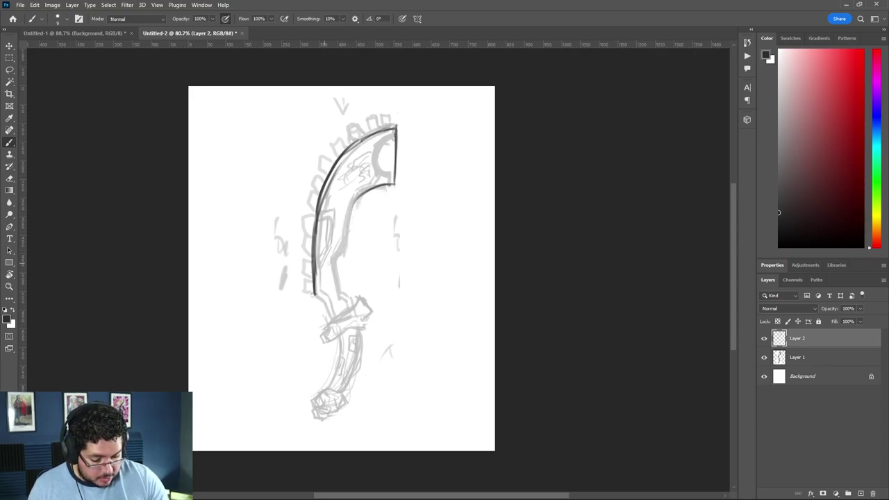
mouse_move(340, 254)
left_mouse_down()
mouse_move(341, 224)
mouse_move(360, 194)
mouse_move(389, 184)
left_mouse_up()
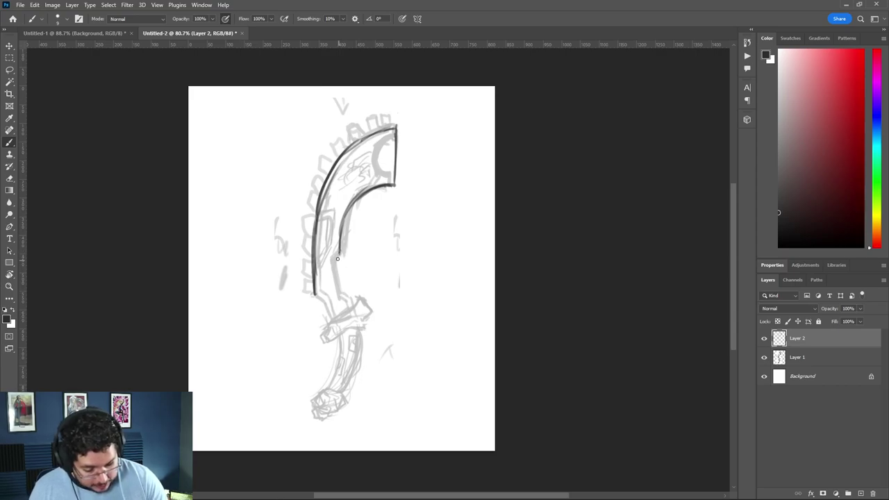
- Add the inner-edge notch, extend both outlines down past the guard and grip, and fade Layer 1 to 8%
mouse_move(339, 252)
left_mouse_down()
mouse_move(330, 287)
mouse_move(330, 261)
mouse_move(341, 297)
mouse_move(340, 264)
mouse_move(353, 250)
left_mouse_up()
left_click_drag(346, 290, 349, 296)
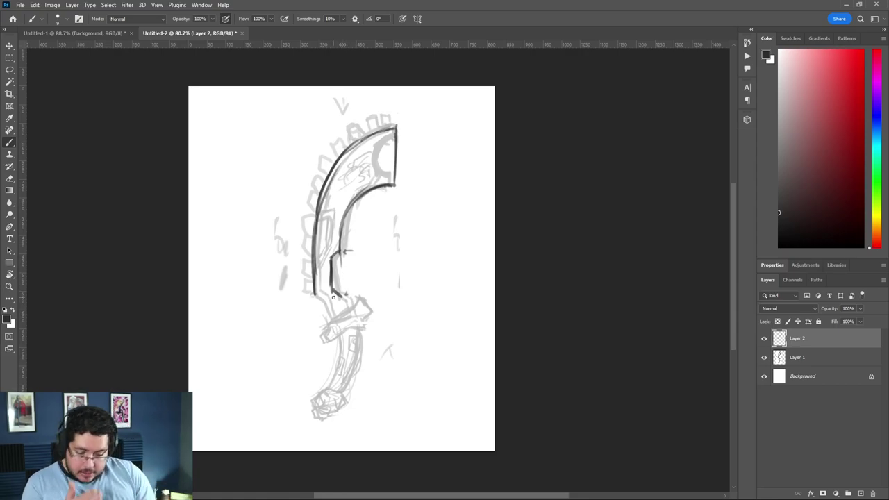
left_click_drag(314, 293, 338, 327)
key("ctrl+z")
key("ctrl+z")
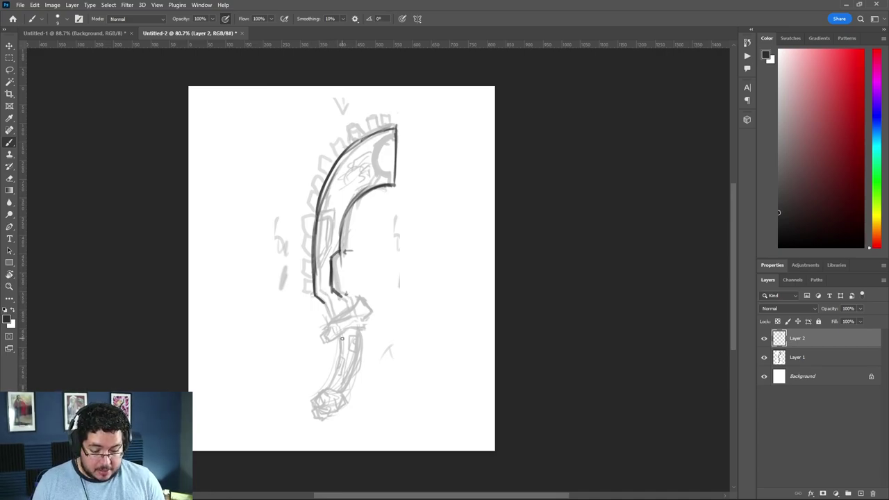
left_click_drag(326, 303, 341, 335)
mouse_move(333, 290)
left_mouse_down()
mouse_move(354, 300)
mouse_move(363, 328)
mouse_move(358, 353)
mouse_move(339, 353)
mouse_move(329, 378)
left_mouse_up()
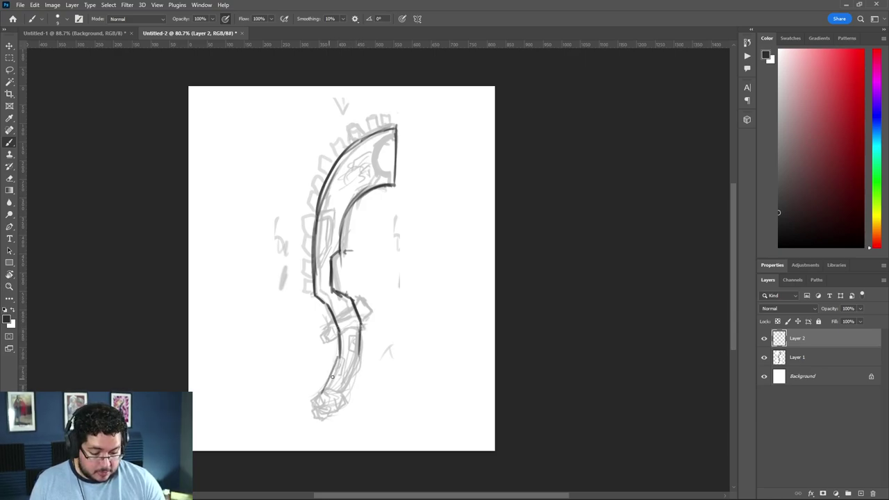
left_click_drag(359, 352, 341, 398)
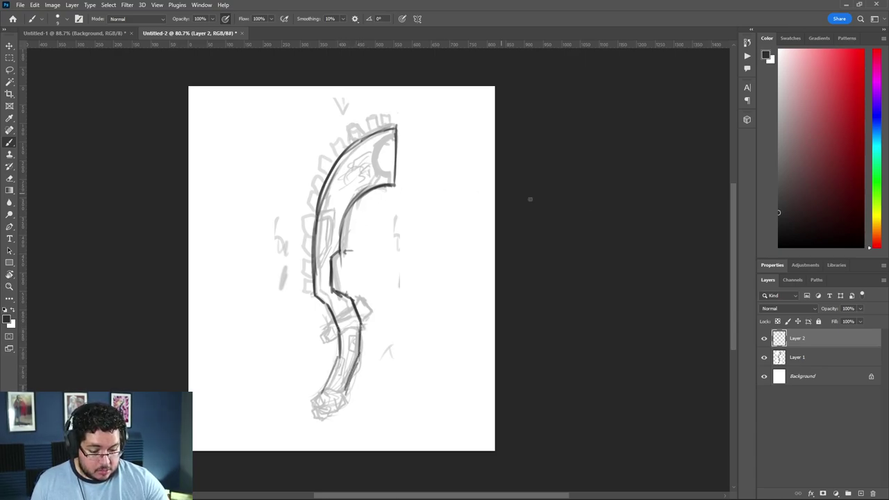
left_click(797, 356)
left_click_drag(828, 310, 836, 311)
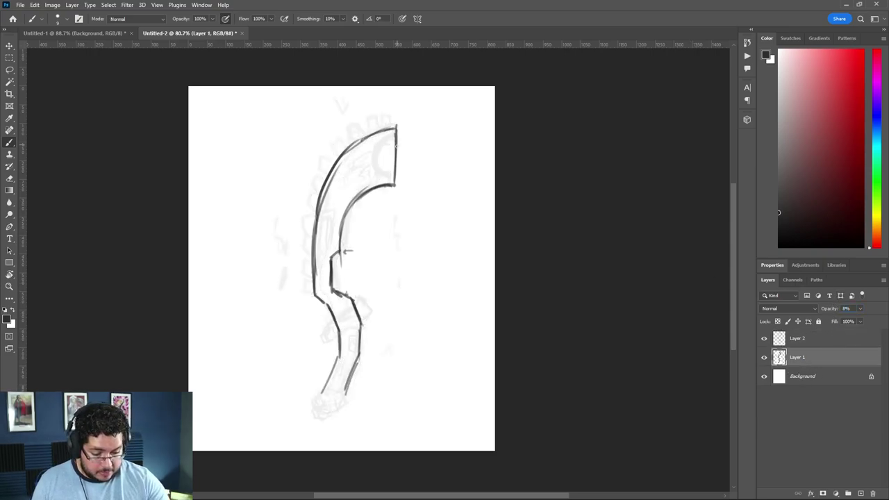
- On Layer 2, ink and tidy a rounded notch at the blade's top
left_click(797, 340)
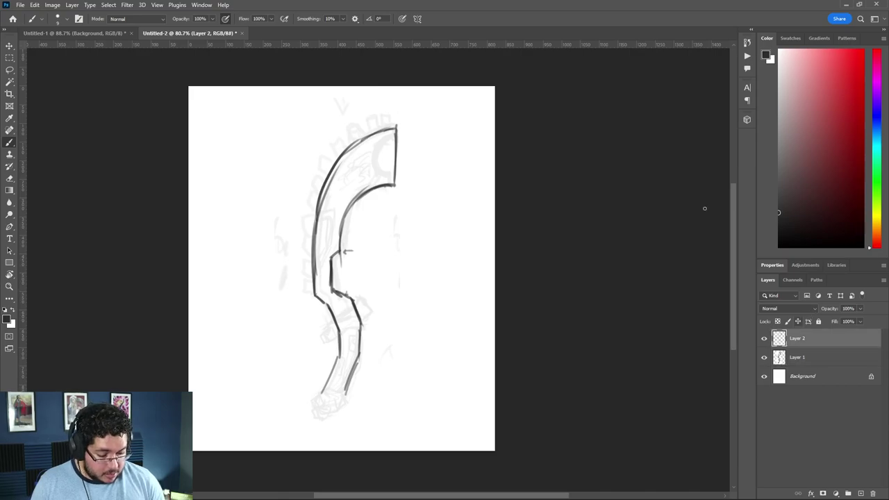
mouse_move(395, 136)
left_mouse_down()
mouse_move(377, 157)
mouse_move(383, 171)
mouse_move(394, 169)
mouse_move(379, 168)
mouse_move(395, 139)
mouse_move(393, 152)
left_mouse_up()
key("e")
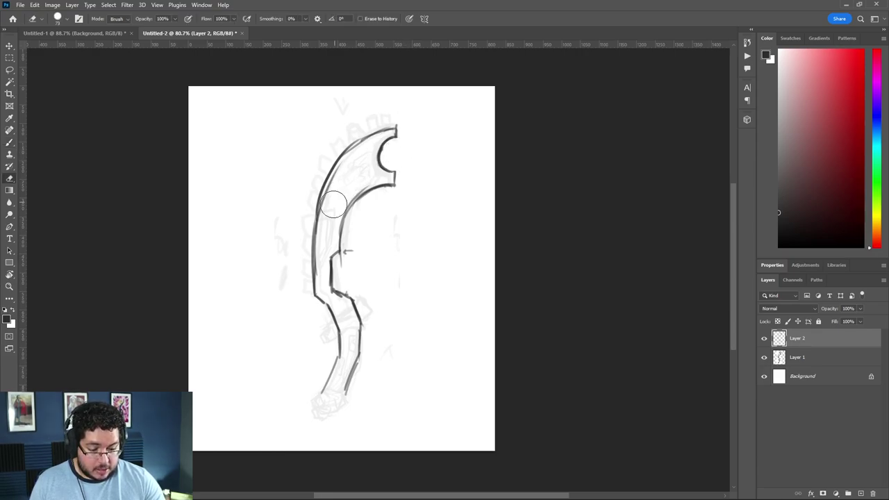
key("b")
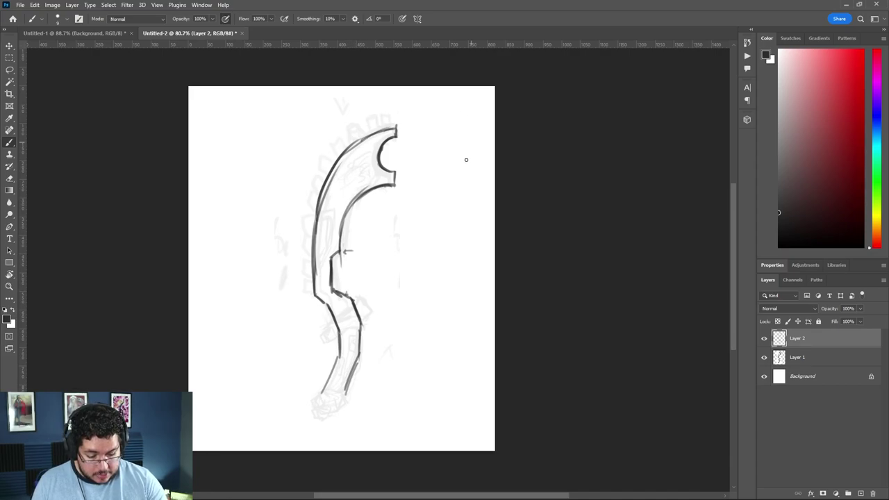
- Extend the left outline and add a doubled inner-curve line and detail lines in the upper blade
mouse_move(318, 292)
left_mouse_down()
mouse_move(325, 203)
mouse_move(350, 159)
mouse_move(338, 184)
mouse_move(342, 163)
mouse_move(392, 131)
left_mouse_up()
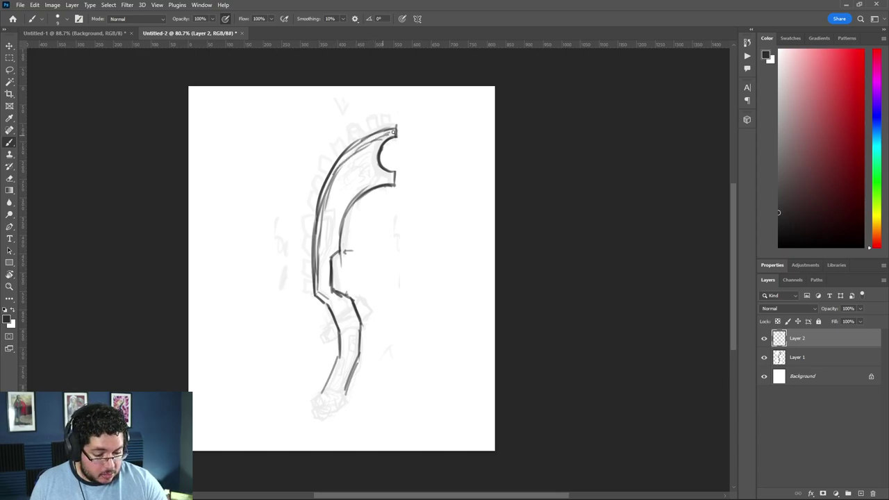
mouse_move(389, 177)
left_mouse_down()
mouse_move(349, 199)
mouse_move(358, 190)
mouse_move(336, 251)
left_mouse_up()
mouse_move(371, 148)
left_mouse_down()
mouse_move(375, 168)
mouse_move(370, 147)
mouse_move(360, 171)
mouse_move(375, 163)
mouse_move(360, 176)
mouse_move(372, 176)
mouse_move(356, 159)
mouse_move(358, 173)
mouse_move(337, 182)
mouse_move(337, 198)
mouse_move(352, 168)
mouse_move(336, 220)
left_mouse_up()
key("ctrl+z")
key("ctrl+z")
left_click_drag(340, 186, 329, 234)
left_click_drag(334, 204, 325, 250)
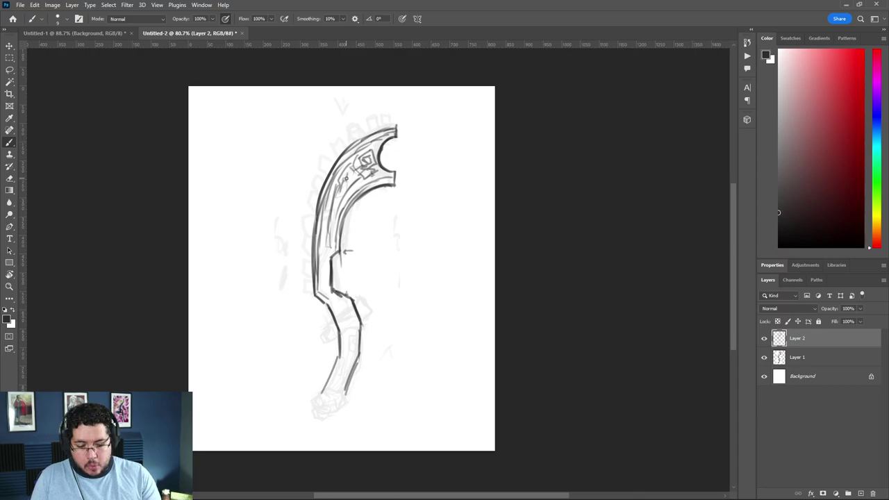
- Sketch square teeth along the spine, reinforce the inner edge, and add a pommel at the handle's end
mouse_move(303, 292)
left_mouse_down()
mouse_move(304, 203)
mouse_move(317, 201)
mouse_move(309, 177)
mouse_move(322, 181)
mouse_move(320, 164)
mouse_move(332, 162)
mouse_move(334, 142)
mouse_move(345, 147)
mouse_move(356, 127)
mouse_move(365, 135)
mouse_move(371, 120)
mouse_move(384, 129)
mouse_move(395, 122)
mouse_move(385, 130)
left_mouse_up()
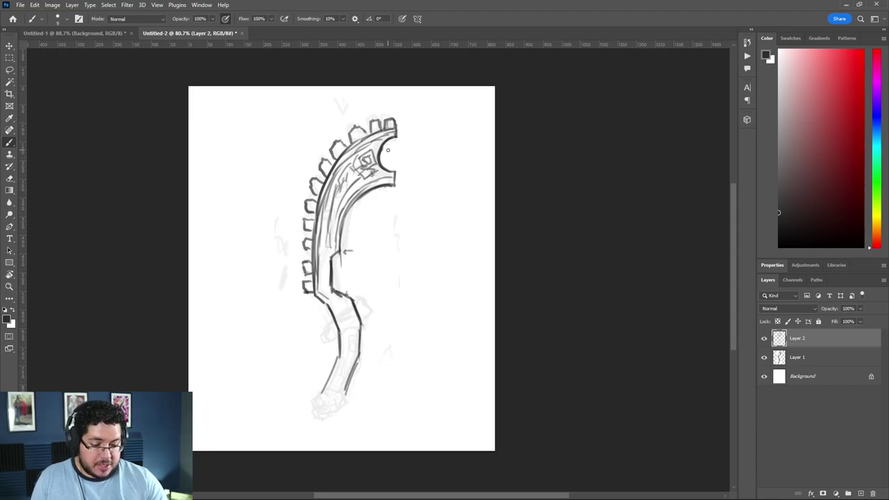
mouse_move(337, 227)
left_mouse_down()
mouse_move(327, 297)
mouse_move(350, 301)
mouse_move(323, 304)
mouse_move(334, 318)
left_mouse_up()
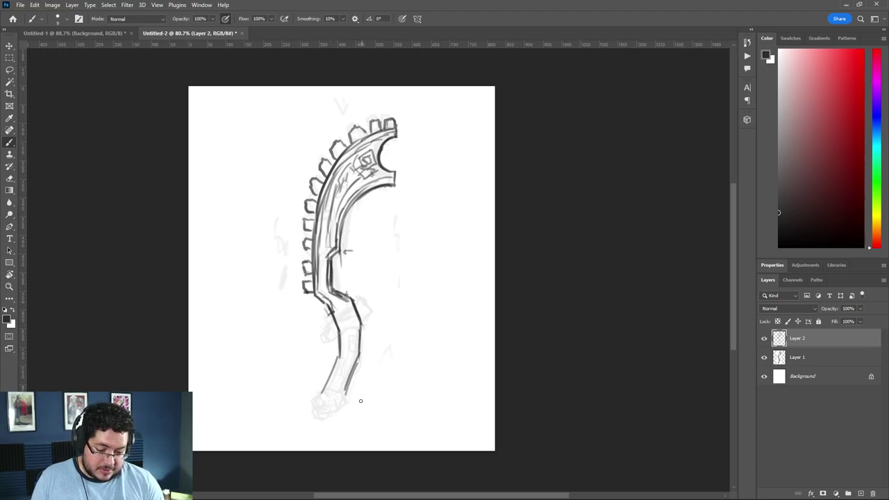
mouse_move(321, 389)
left_mouse_down()
mouse_move(316, 420)
mouse_move(318, 410)
mouse_move(327, 416)
mouse_move(316, 408)
mouse_move(343, 393)
mouse_move(333, 414)
left_mouse_up()
mouse_move(317, 417)
left_mouse_down()
mouse_move(338, 409)
mouse_move(347, 391)
mouse_move(328, 415)
left_mouse_up()
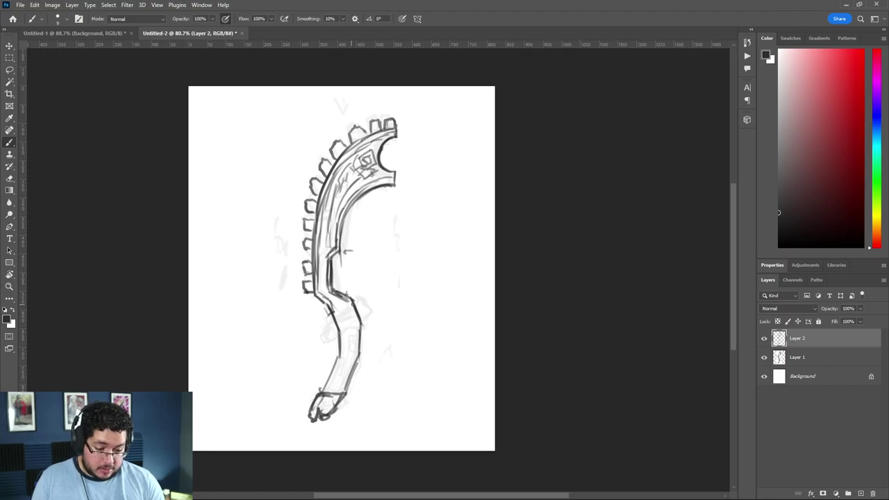
- Sketch a flared guard where the blade meets the handle, then return to the Untitled-1 sheet
mouse_move(355, 290)
left_mouse_down()
mouse_move(314, 346)
mouse_move(338, 320)
mouse_move(323, 346)
mouse_move(348, 316)
mouse_move(354, 325)
mouse_move(358, 295)
mouse_move(368, 305)
mouse_move(359, 316)
mouse_move(361, 295)
mouse_move(353, 329)
mouse_move(326, 345)
mouse_move(355, 322)
left_mouse_up()
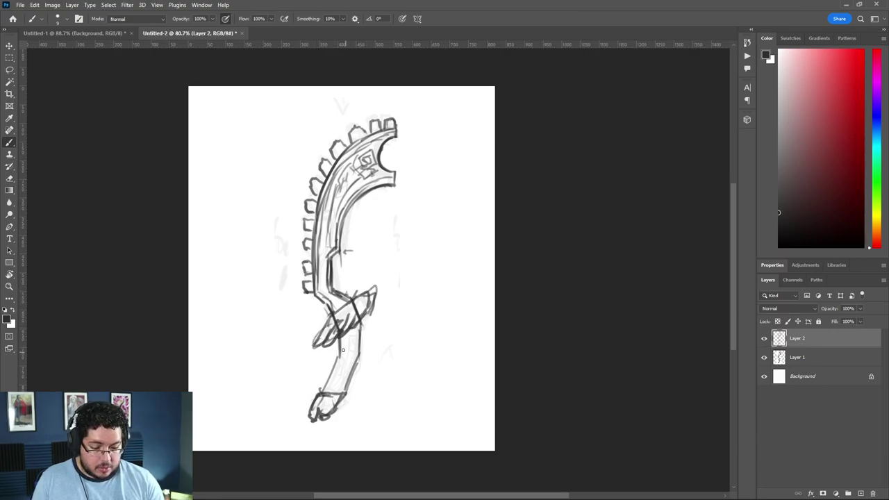
left_click_drag(329, 290, 337, 316)
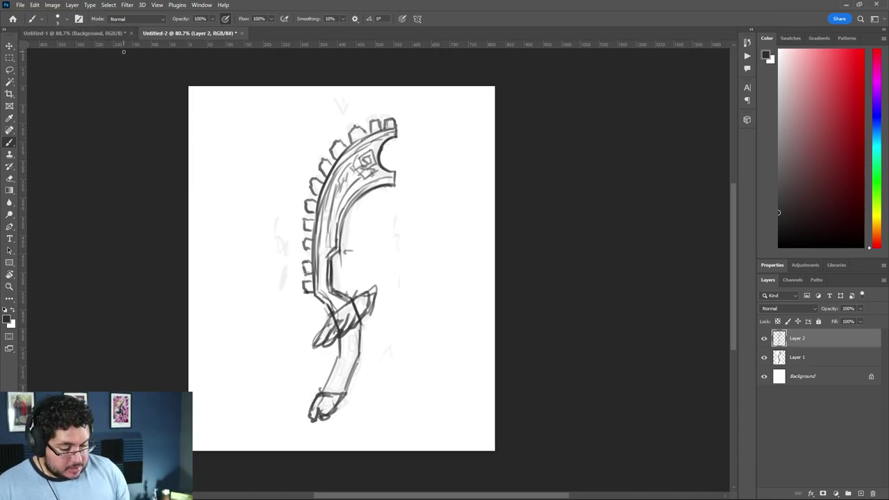
left_click(72, 33)
- Set the foreground colour to red, add Layer 9 above Layer 8, and deselect
scroll(519, 255, "down", 2)
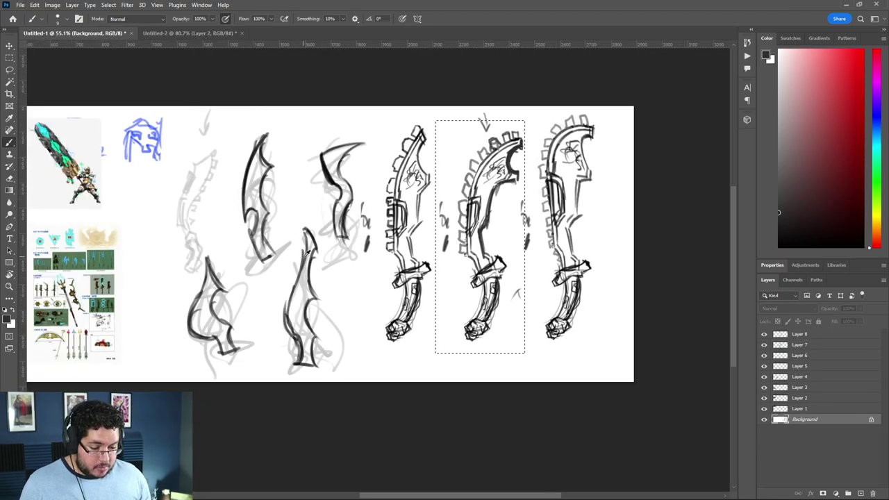
scroll(303, 254, "down", 2)
scroll(411, 286, "up", 1)
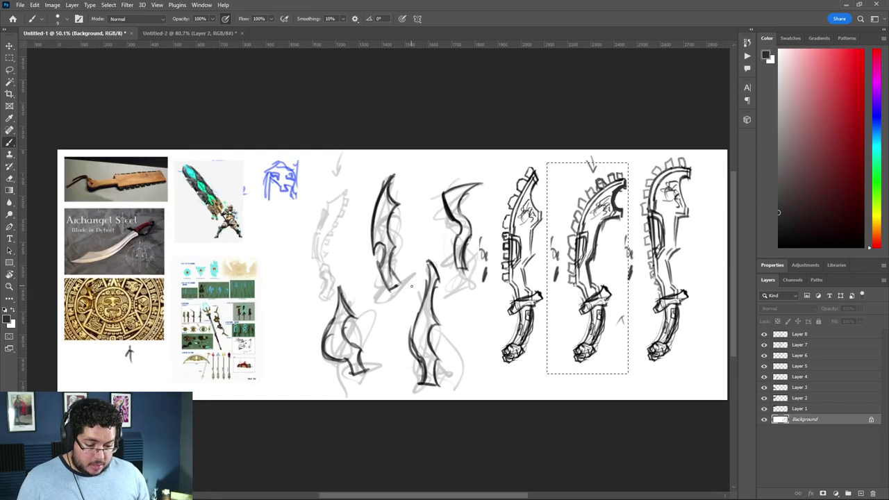
scroll(411, 285, "up", 1)
left_click(863, 54)
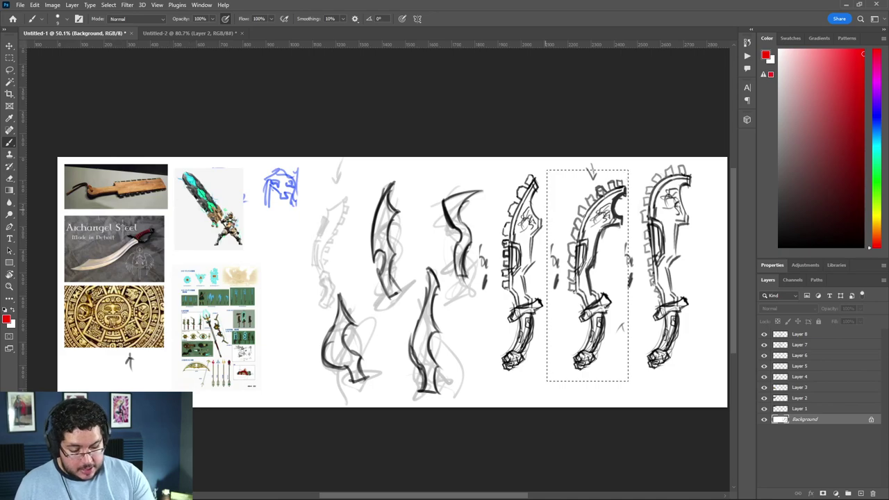
left_click(803, 342)
left_click(848, 493)
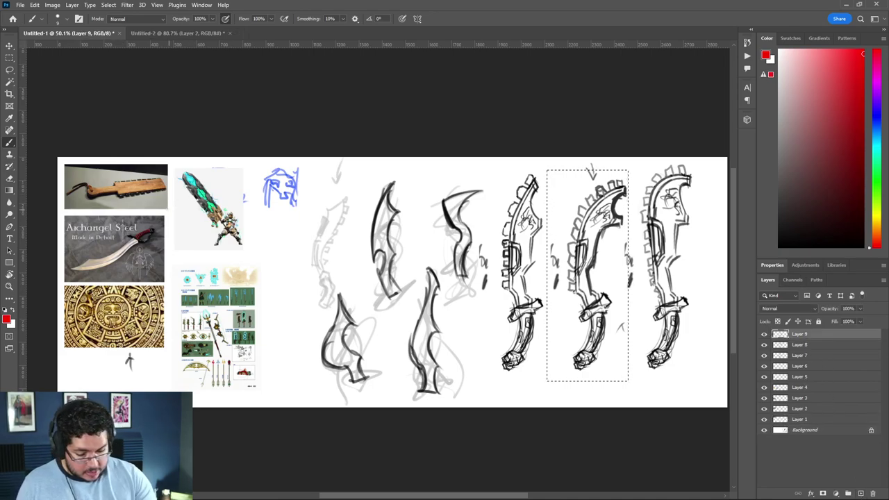
left_click(861, 51)
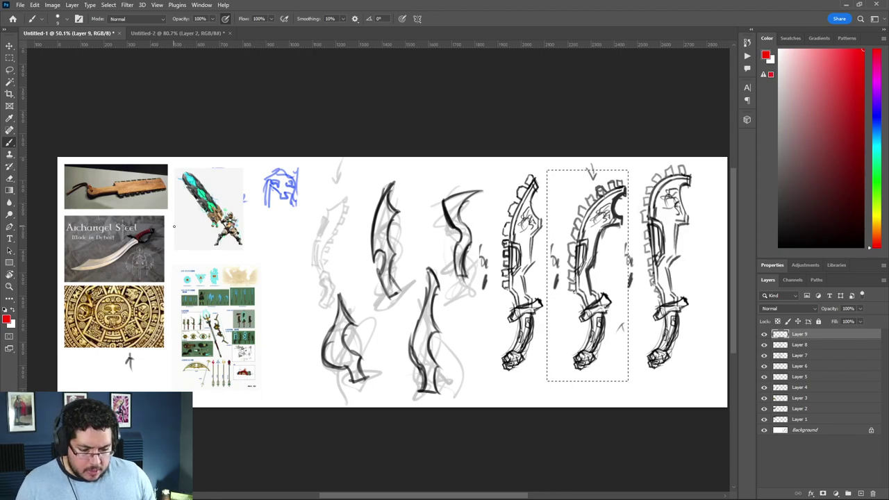
key("ctrl+d")
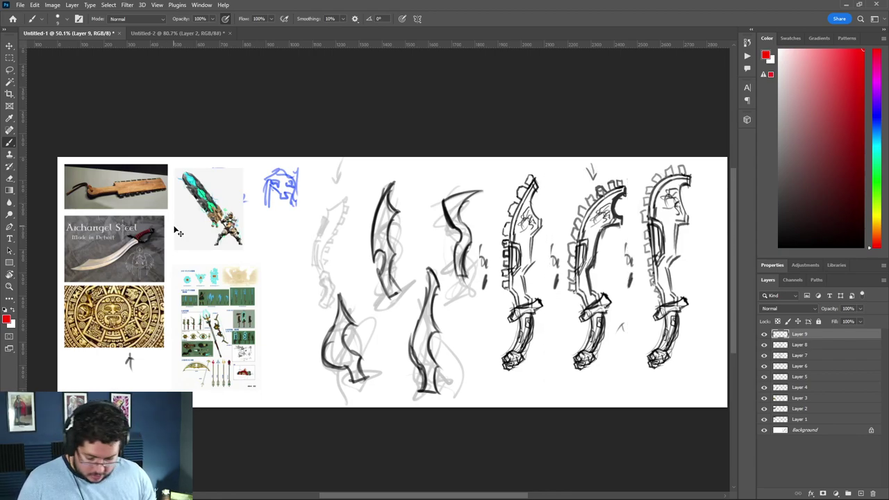
- Mark the reference images in red and cross out the two bottom blade sketches with red X's
left_click_drag(157, 205, 164, 202)
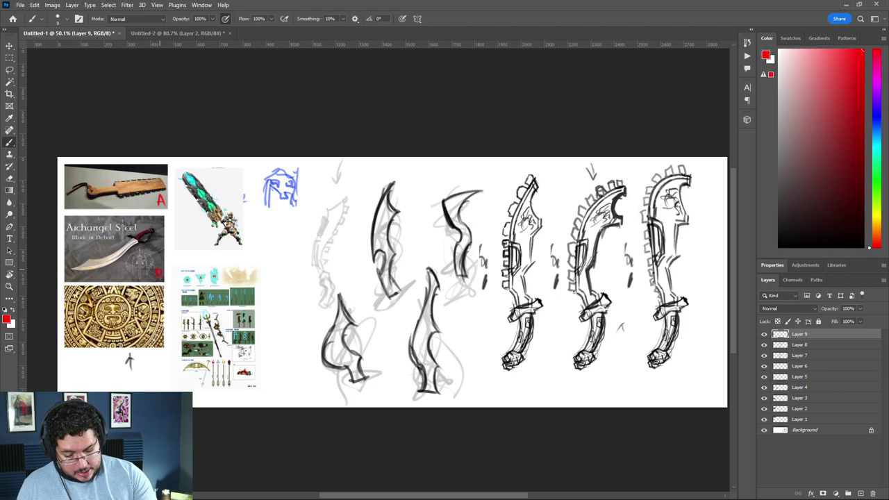
left_click_drag(186, 231, 192, 232)
left_click_drag(187, 263, 188, 270)
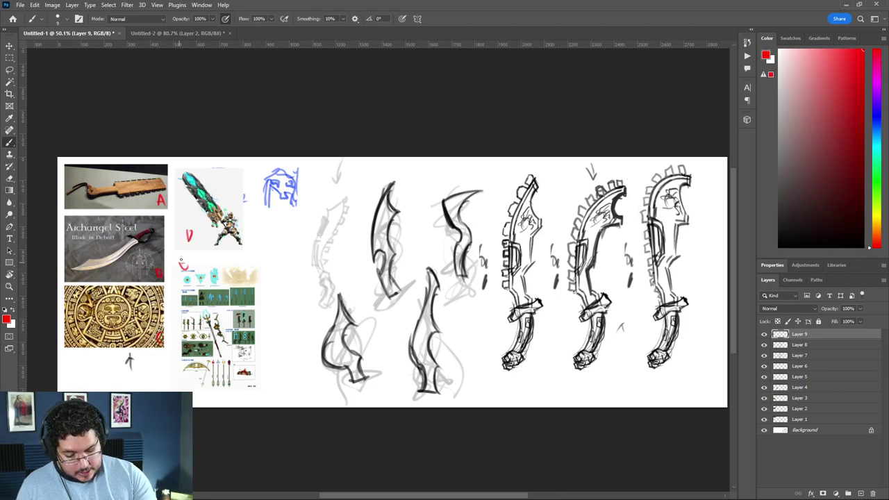
left_click_drag(320, 300, 363, 362)
left_click_drag(358, 313, 326, 359)
left_click_drag(411, 313, 439, 355)
left_click_drag(438, 318, 412, 346)
- Draw red plus and equals signs, letter the three toothed swords, and add a small caret
left_click_drag(406, 234, 425, 233)
left_click_drag(416, 221, 418, 244)
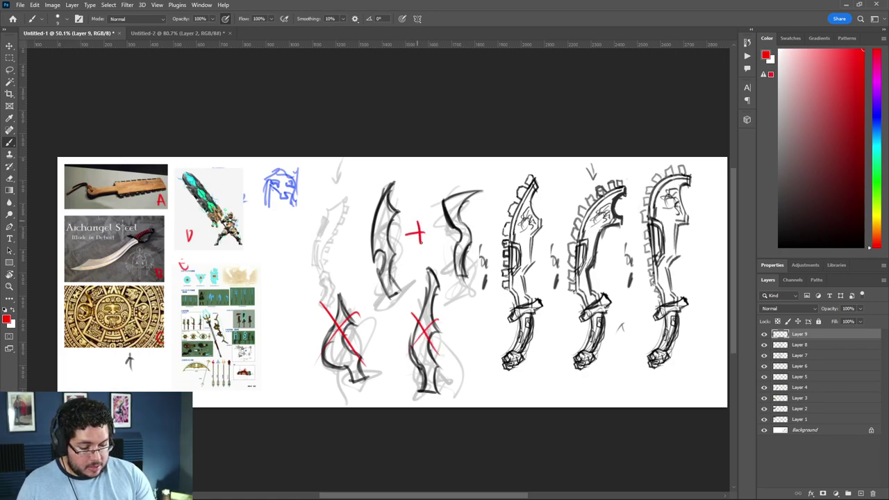
left_click_drag(481, 220, 493, 224)
mouse_move(536, 165)
left_mouse_down()
mouse_move(390, 185)
mouse_move(399, 193)
left_mouse_up()
left_click_drag(392, 188, 396, 188)
mouse_move(466, 193)
left_mouse_down()
mouse_move(467, 181)
mouse_move(468, 193)
left_mouse_up()
left_click_drag(556, 185, 558, 190)
scroll(553, 201, "down", 2)
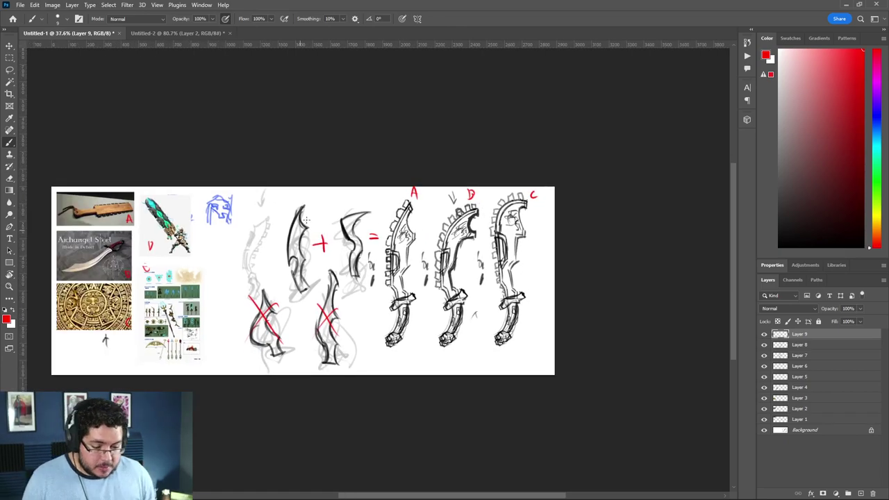
scroll(250, 260, "up", 3)
mouse_move(218, 260)
left_mouse_down()
mouse_move(215, 246)
mouse_move(205, 261)
left_mouse_up()
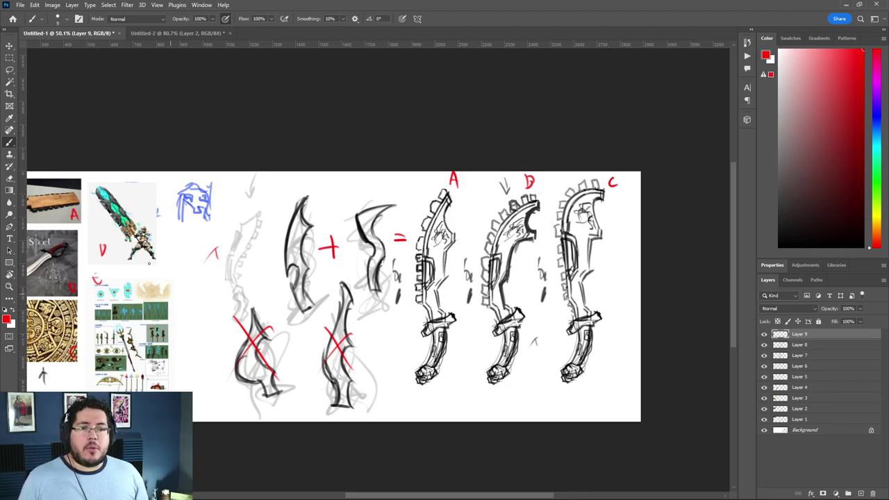
left_click(186, 32)
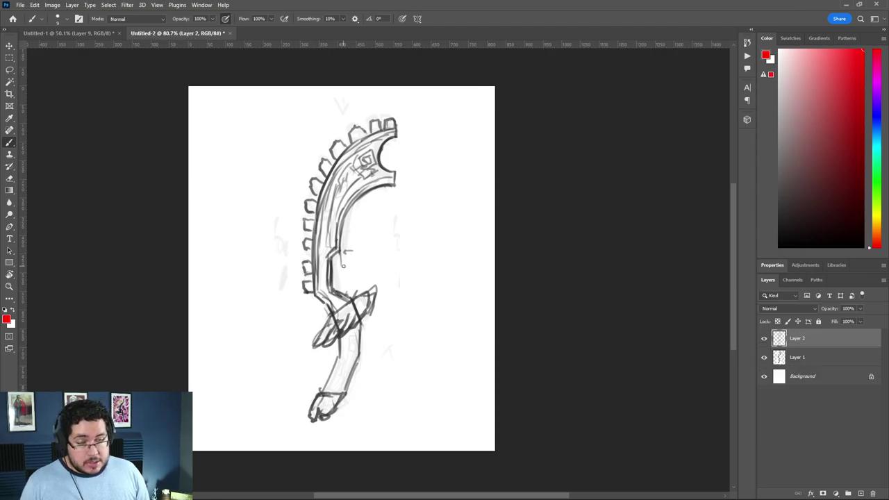
left_click(97, 35)
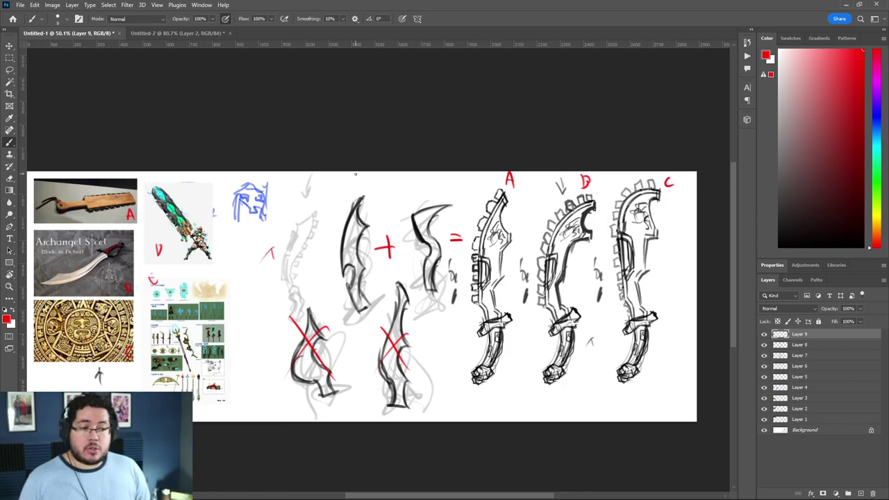